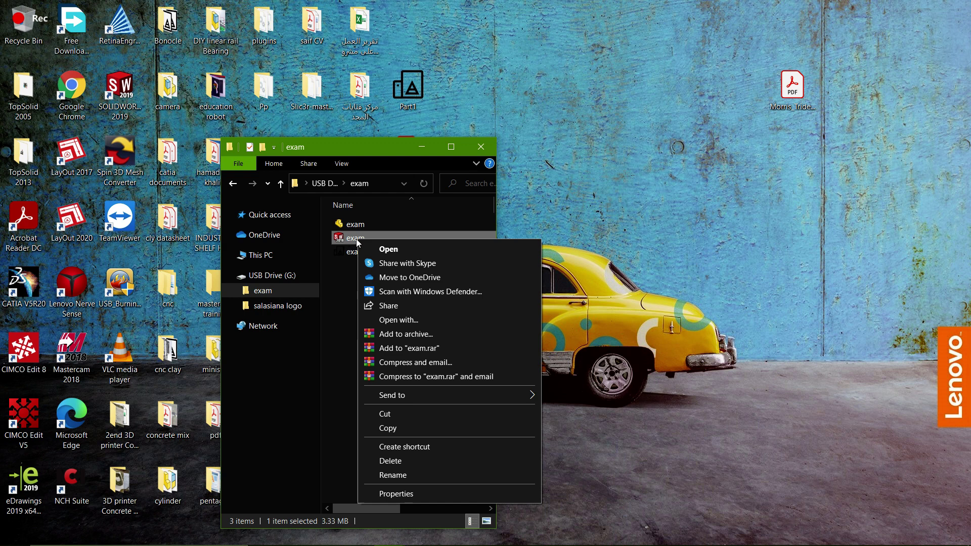
Copy the SOLIDWORKS exam file from the USB drive's exam folder to the desktop.
left_click(388, 428)
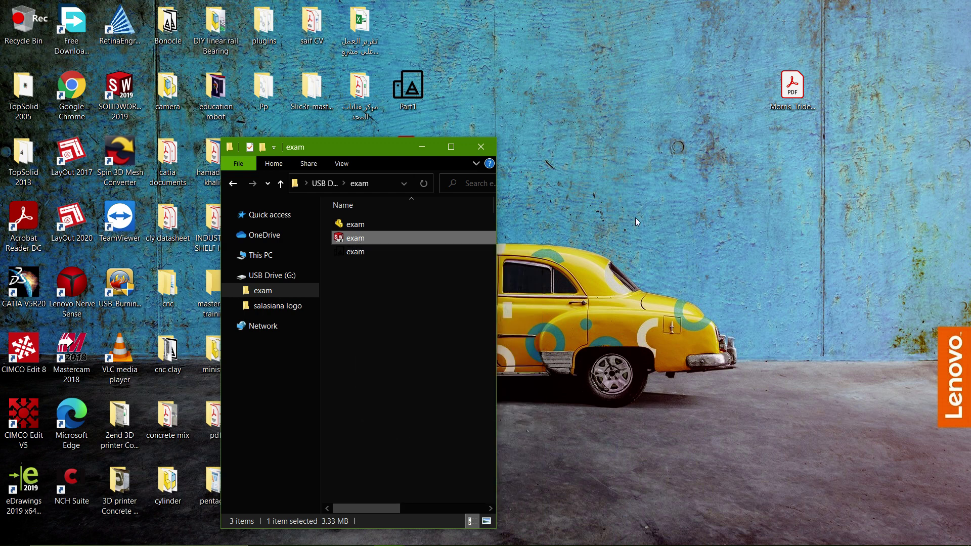
right_click(647, 165)
left_click(671, 222)
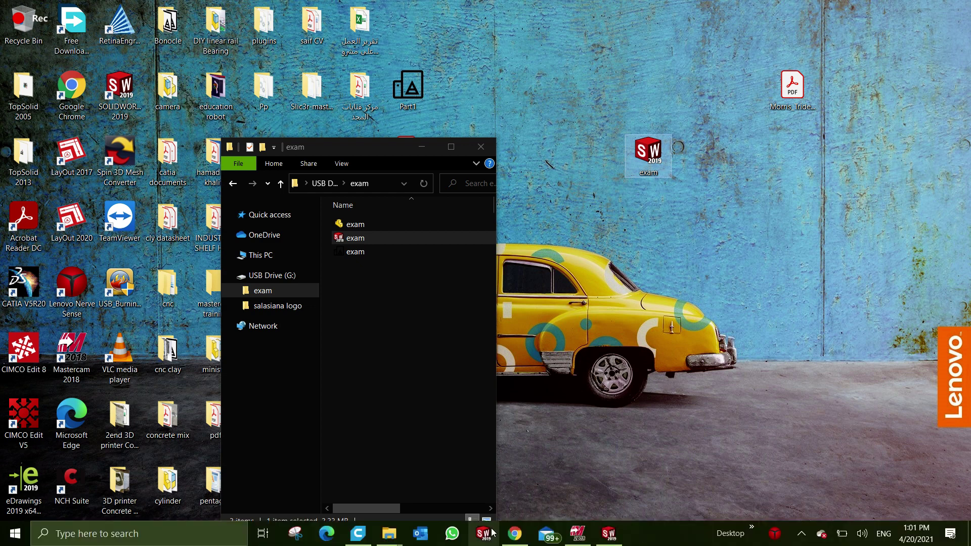
Switch to Mastercam 2018 and start a new part file, discarding the changes to T.mcam.
mouse_move(575, 542)
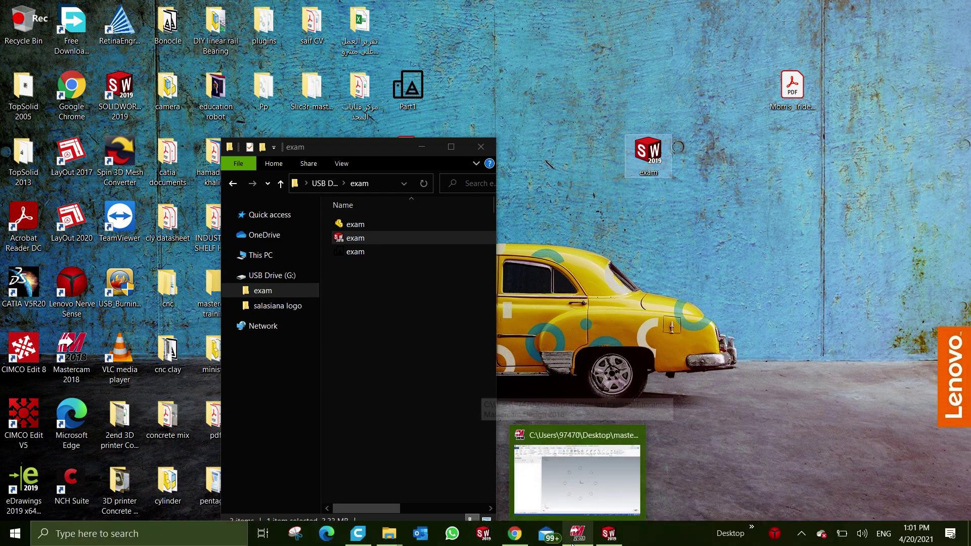
left_click(576, 481)
left_click(582, 527)
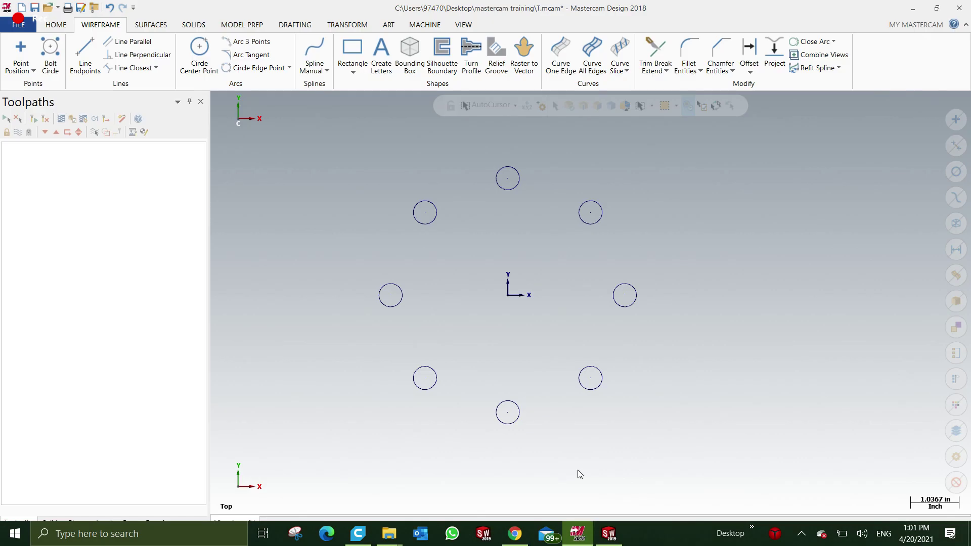
left_click(22, 8)
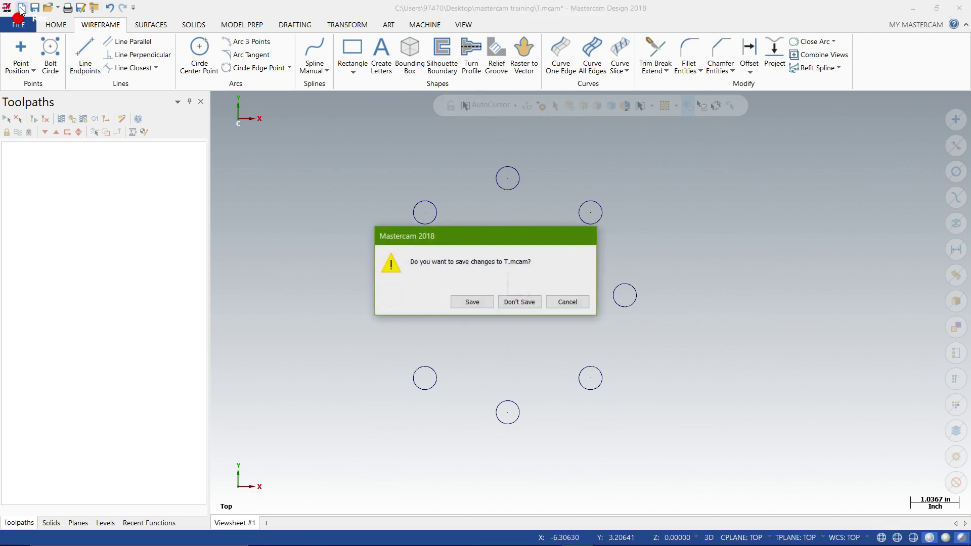
left_click(527, 306)
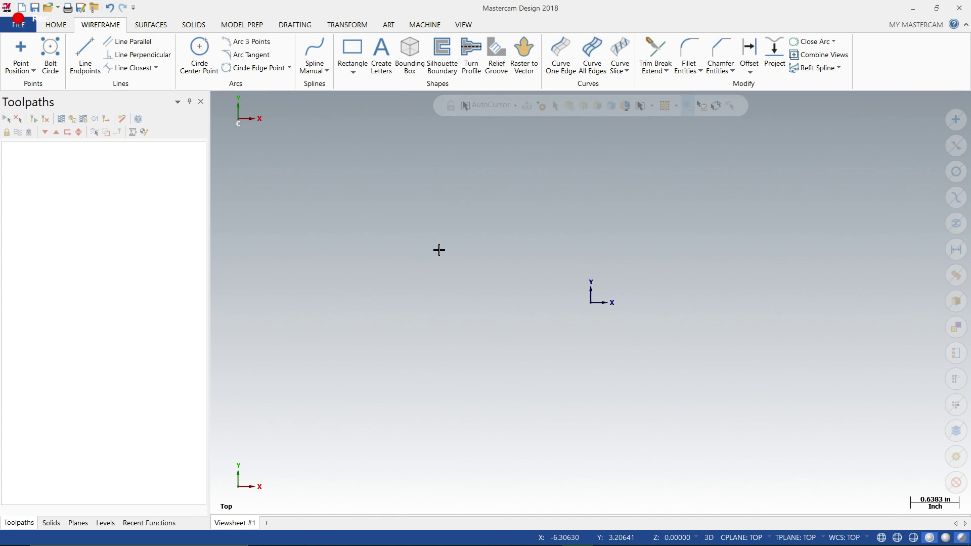
Start merging a file into the new part and browse to the Desktop folder.
left_click(20, 24)
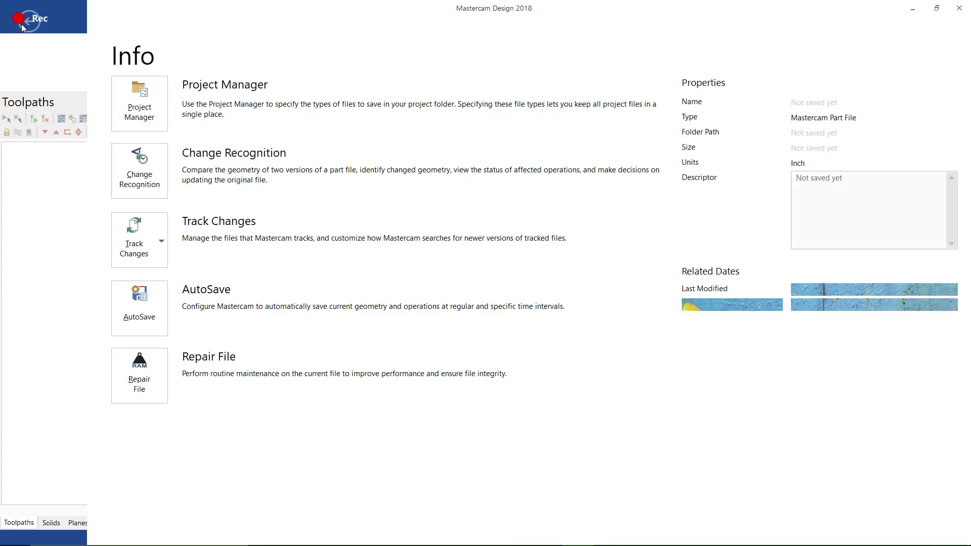
left_click(29, 118)
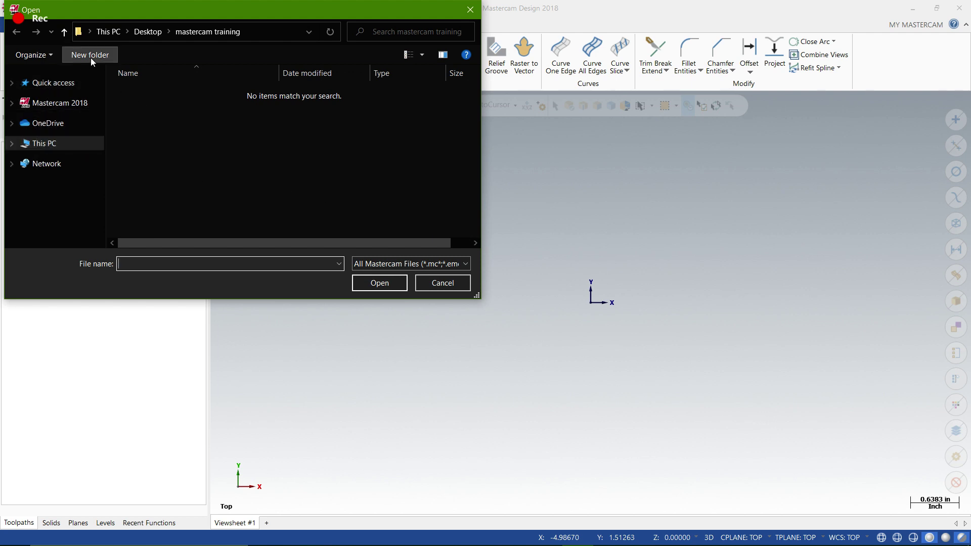
left_click(64, 32)
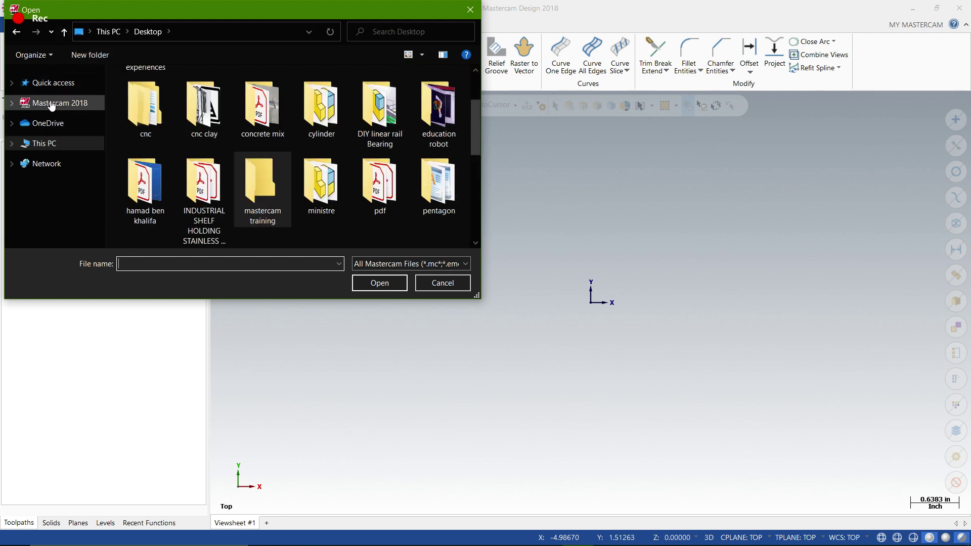
left_click(64, 32)
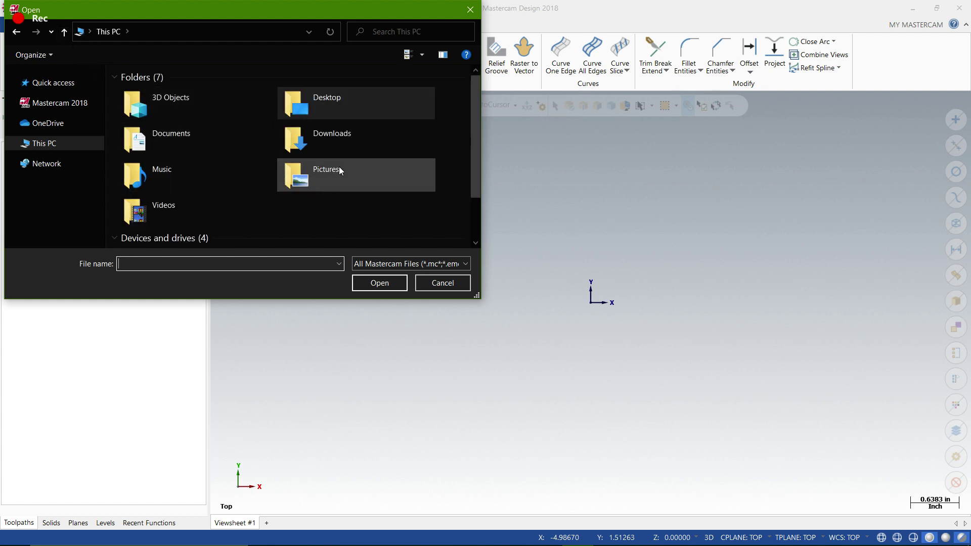
double_click(333, 94)
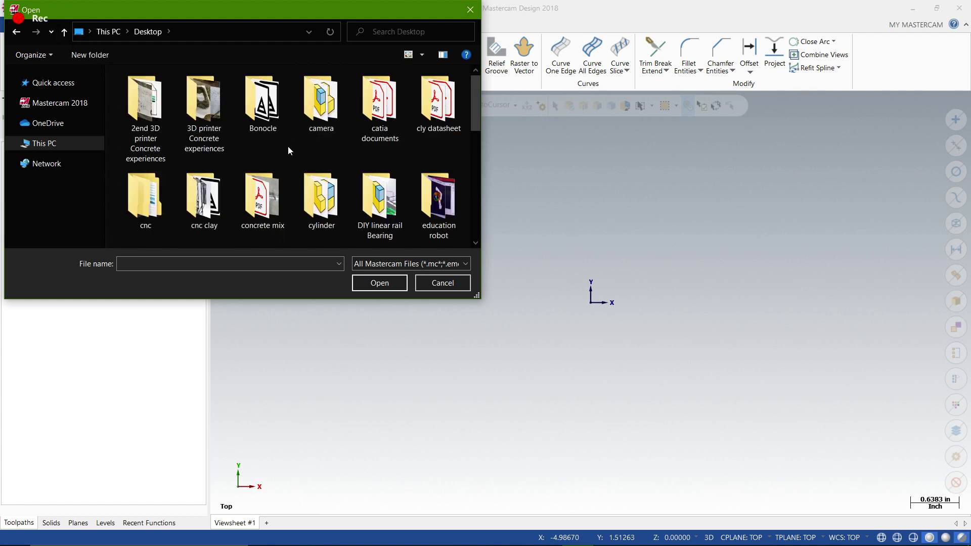
scroll(277, 160, "down", 3)
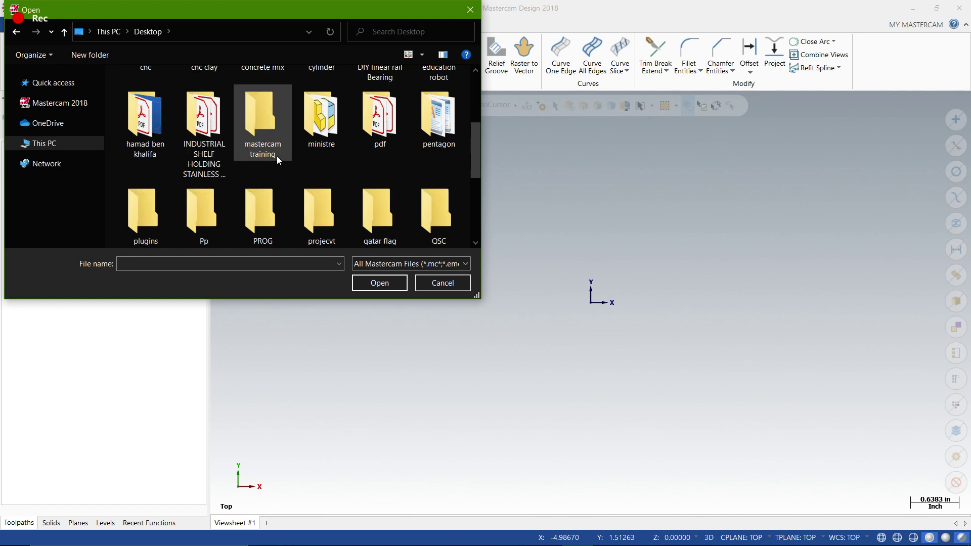
scroll(278, 159, "down", 2)
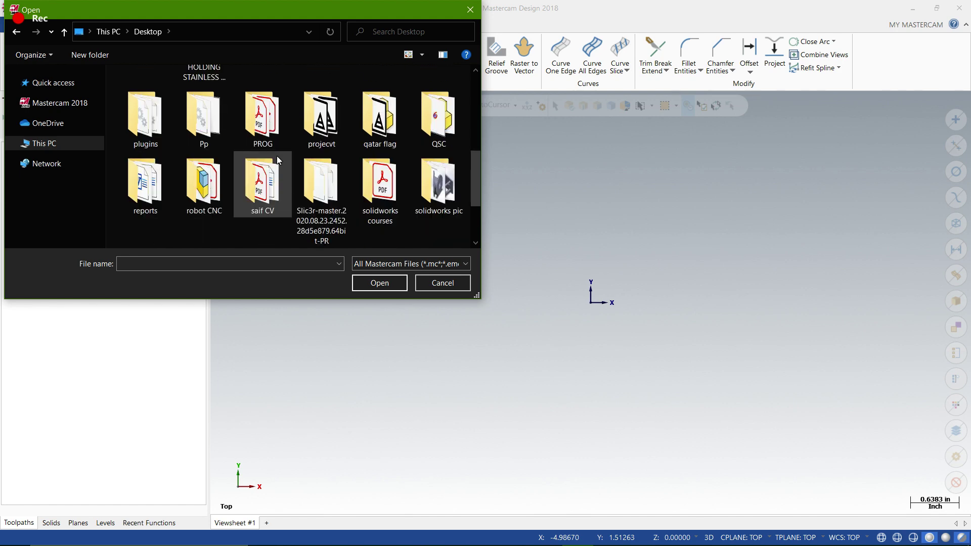
scroll(277, 156, "down", 2)
Limit the file list to SOLIDWORKS files and look through the Desktop folder for the exam file.
left_click(381, 263)
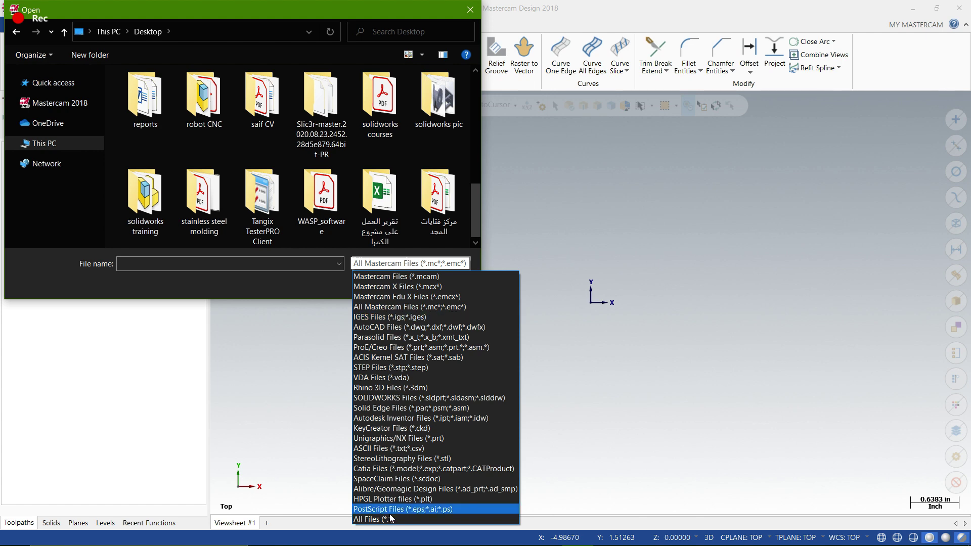
left_click(375, 519)
left_click(384, 264)
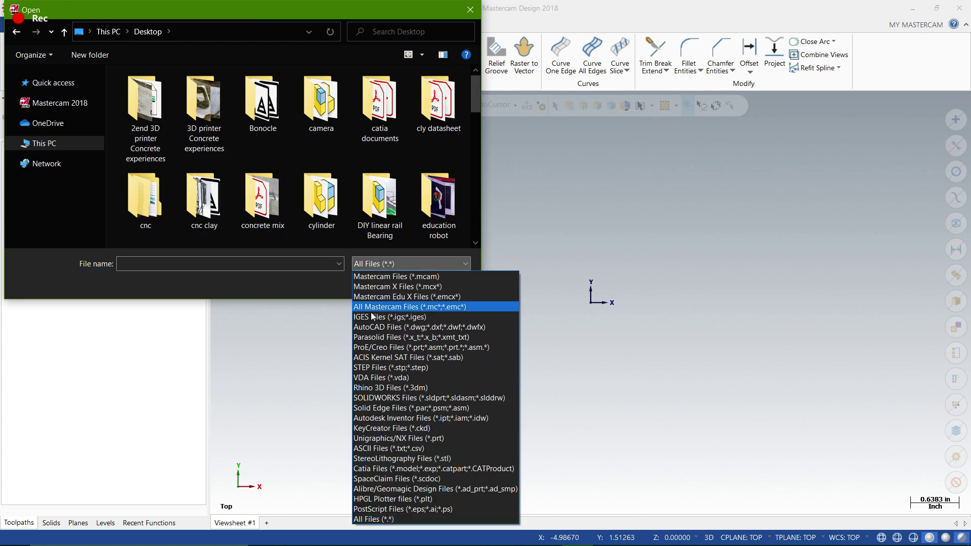
left_click(378, 399)
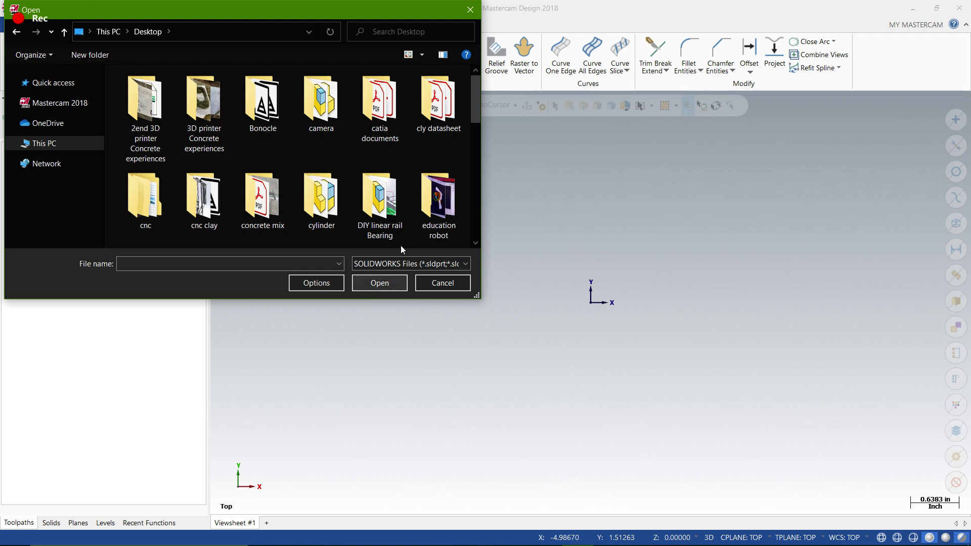
scroll(408, 187, "down", 2)
scroll(408, 187, "down", 5)
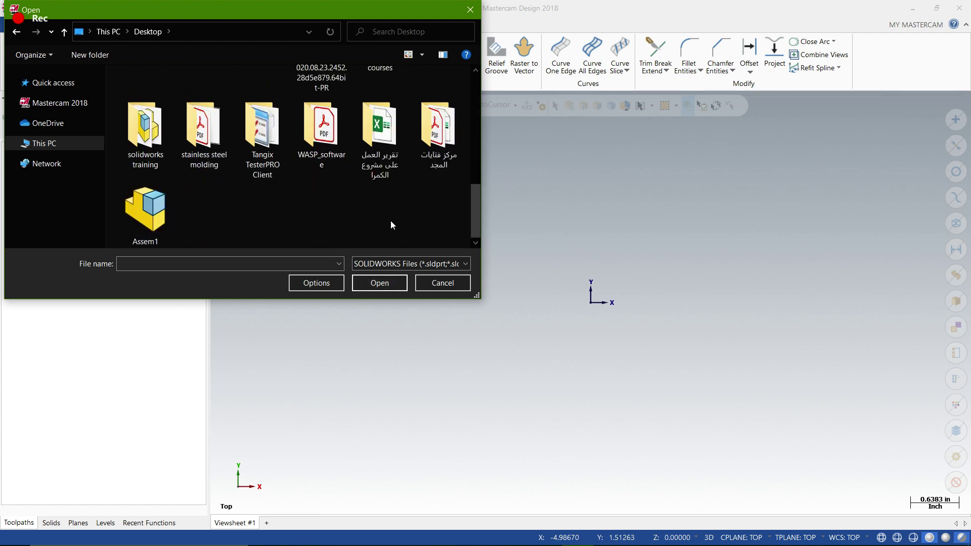
scroll(391, 222, "up", 1)
scroll(142, 168, "down", 1)
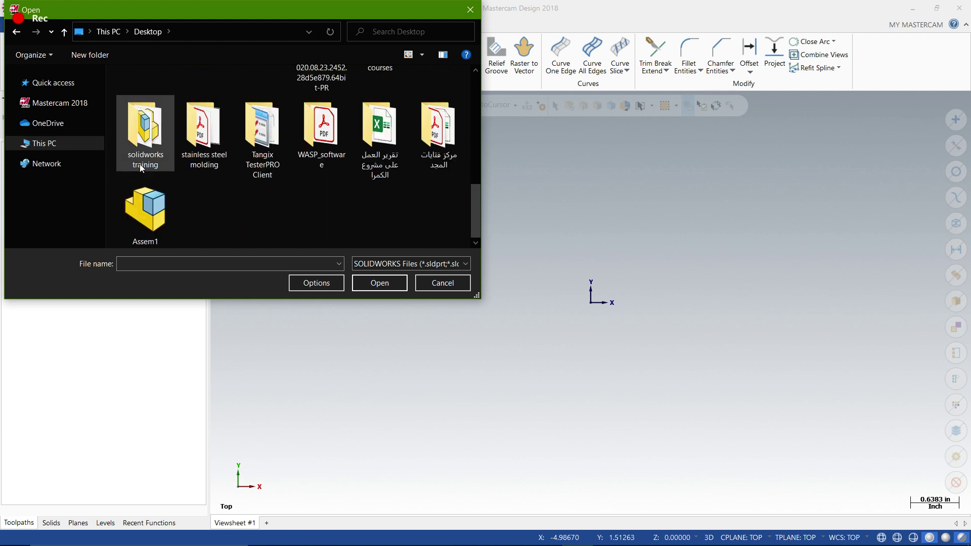
scroll(146, 167, "up", 3)
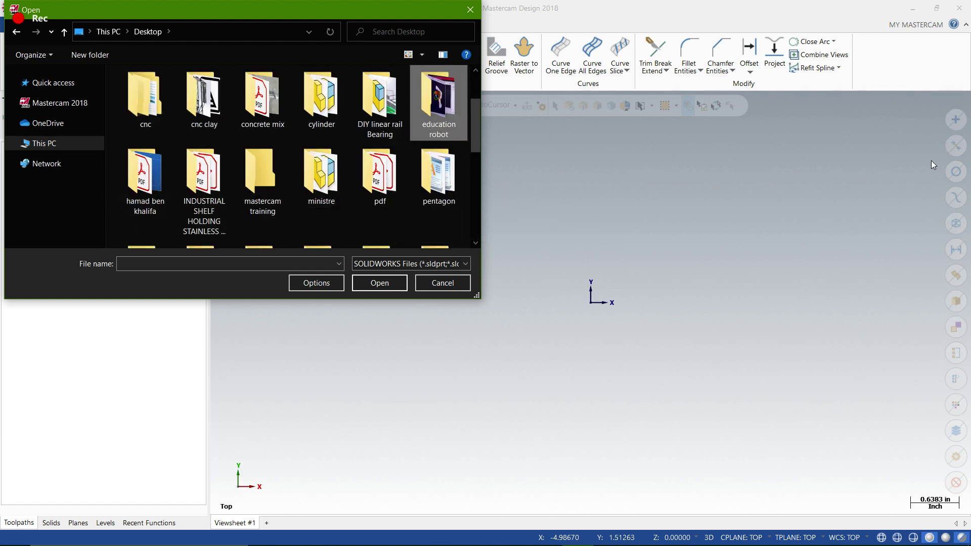
List all file types, merge the exam file from the Desktop, and accept its placement with scale 1.0 and no rotation.
left_click(411, 264)
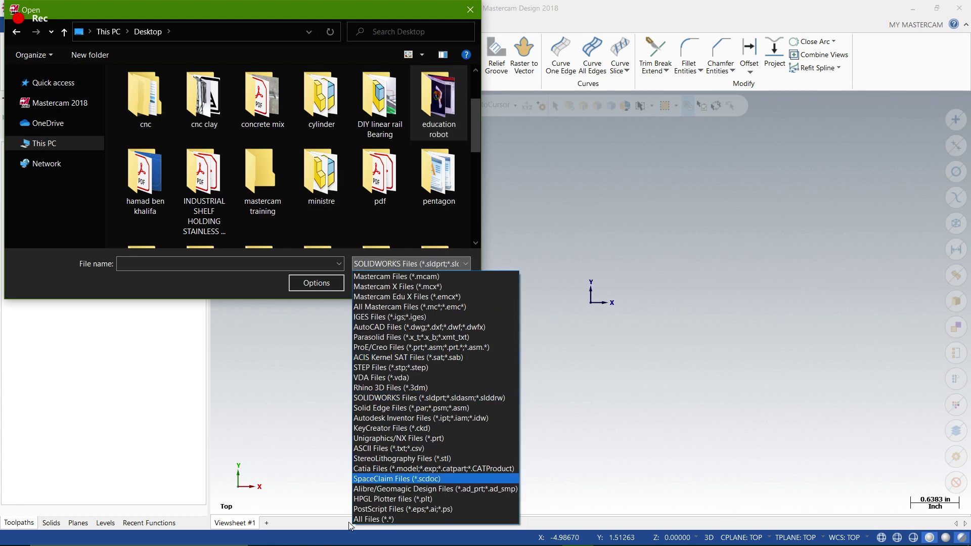
left_click(357, 519)
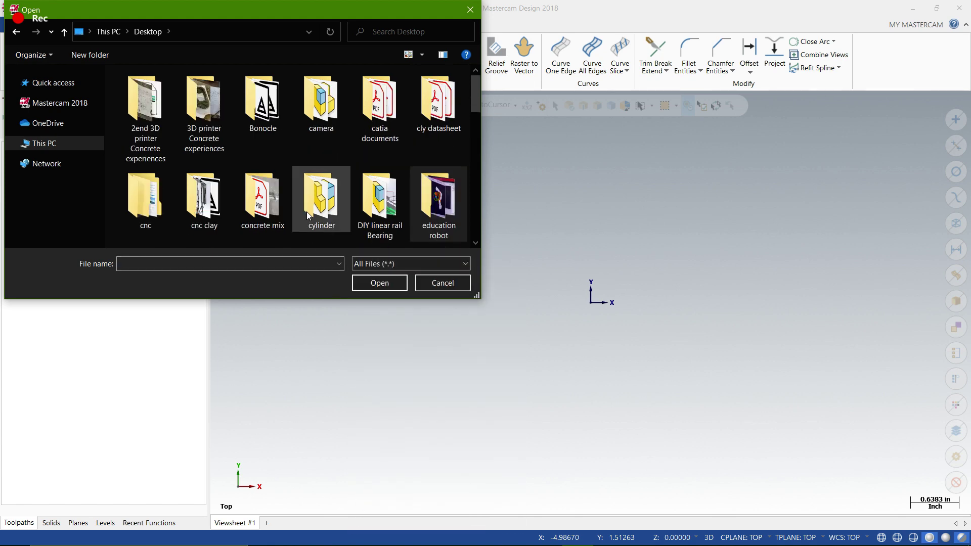
type("exam")
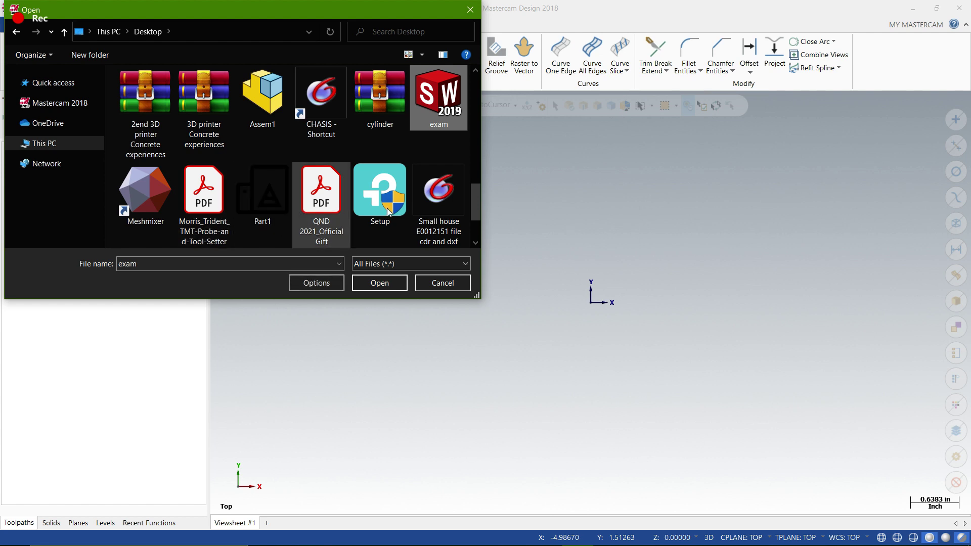
scroll(387, 204, "up", 5)
scroll(363, 199, "down", 5)
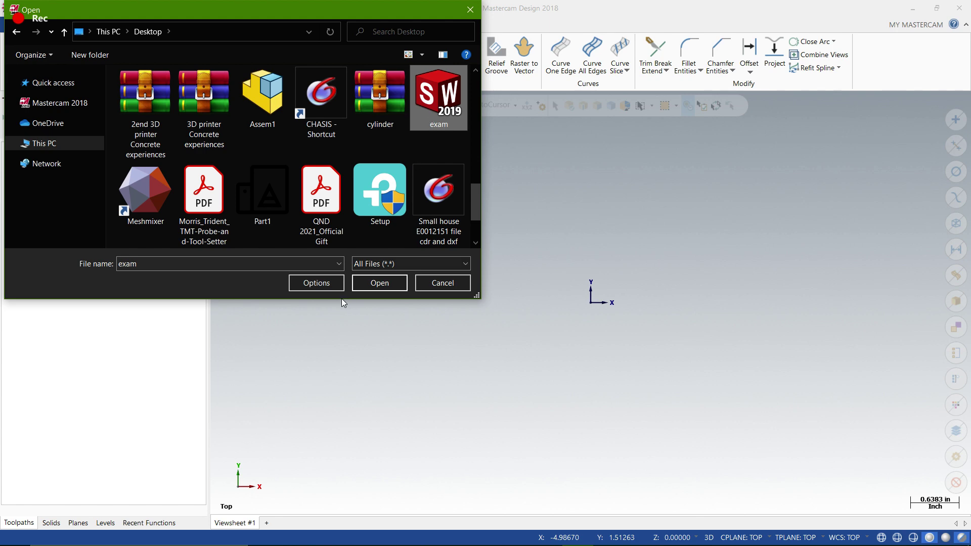
left_click(393, 283)
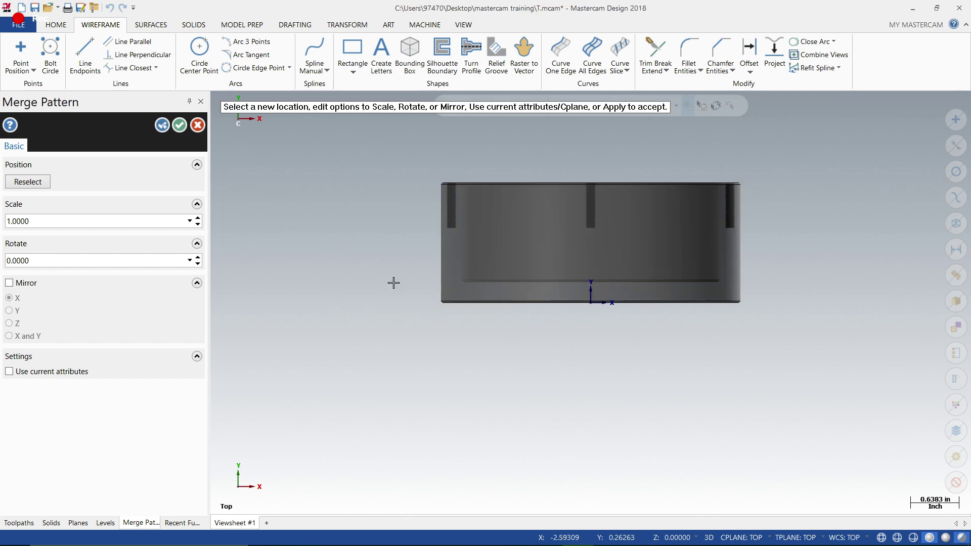
left_click(179, 127)
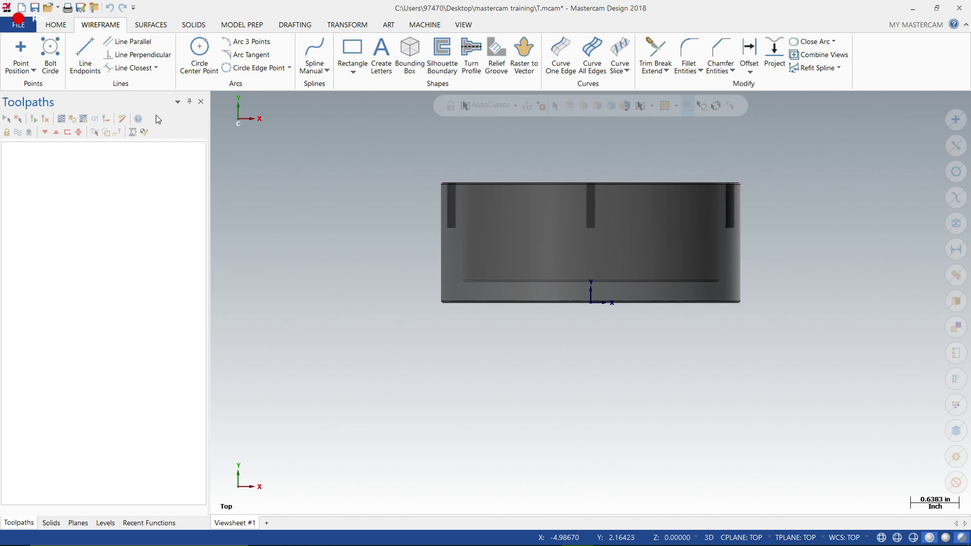
left_click(18, 24)
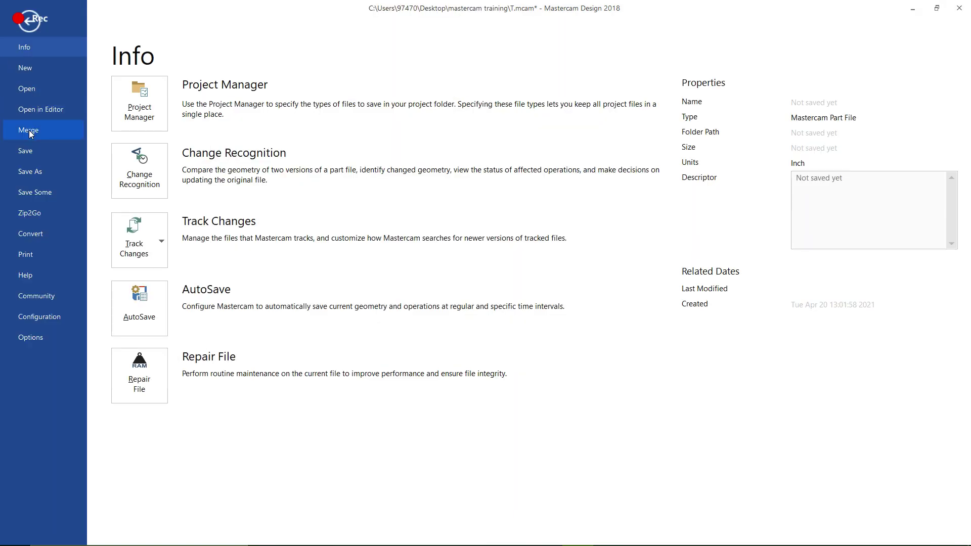
key("Escape")
key("ctrl+o")
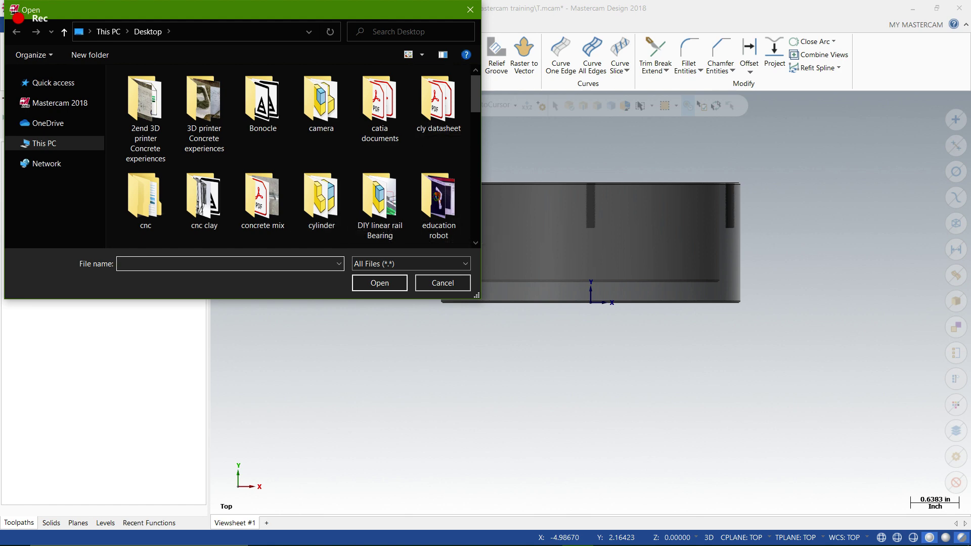
left_click(471, 10)
Set the isometric view and display the merged solid shaded, without outlines or translucency.
middle_click_drag(587, 243, 632, 177)
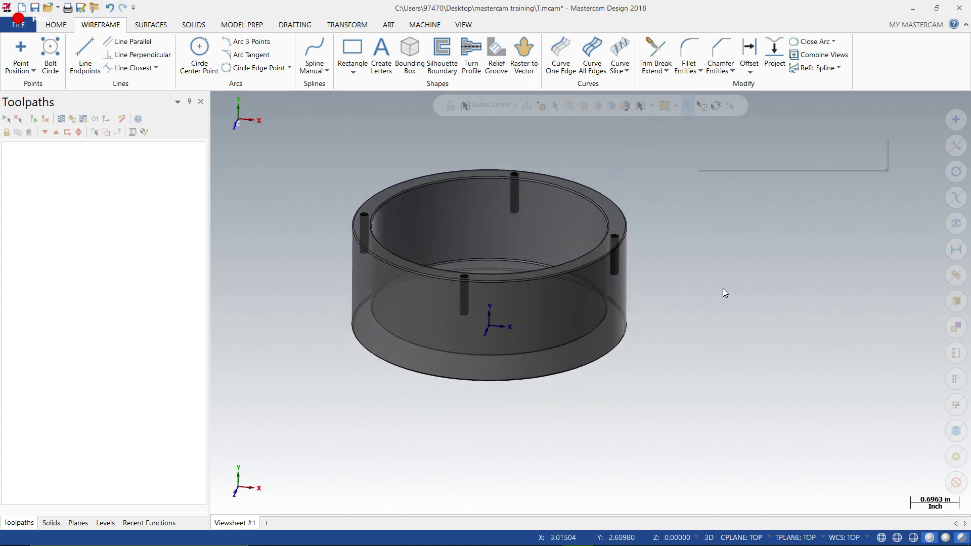
right_click(743, 180)
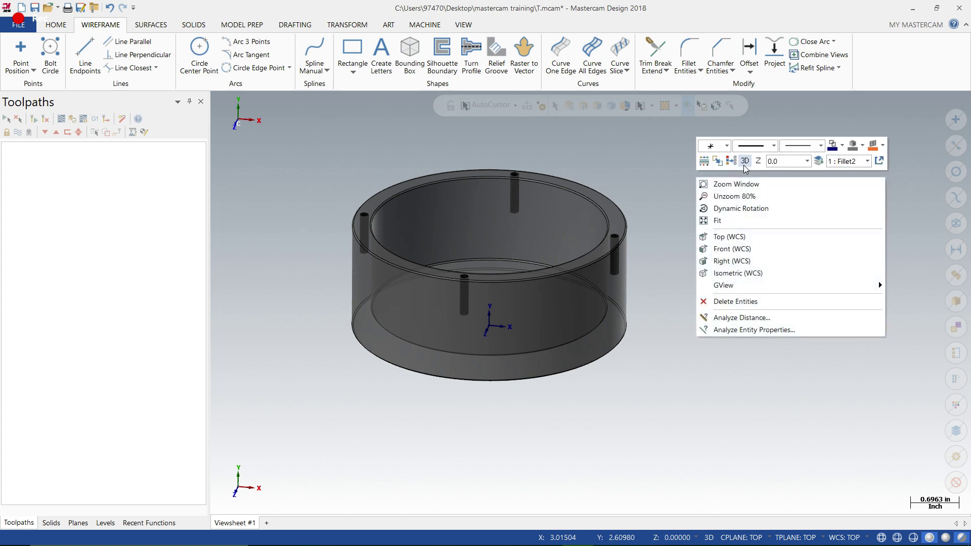
left_click(724, 276)
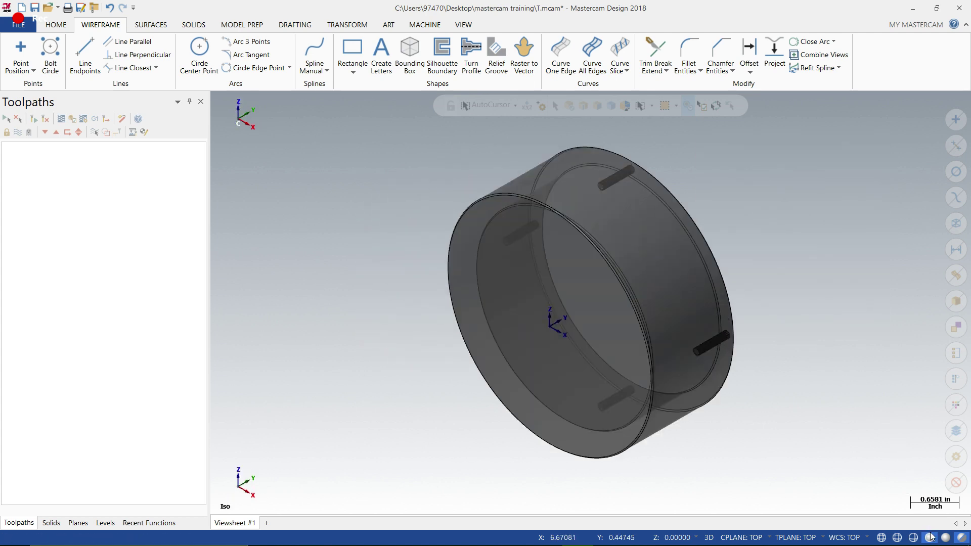
left_click(945, 540)
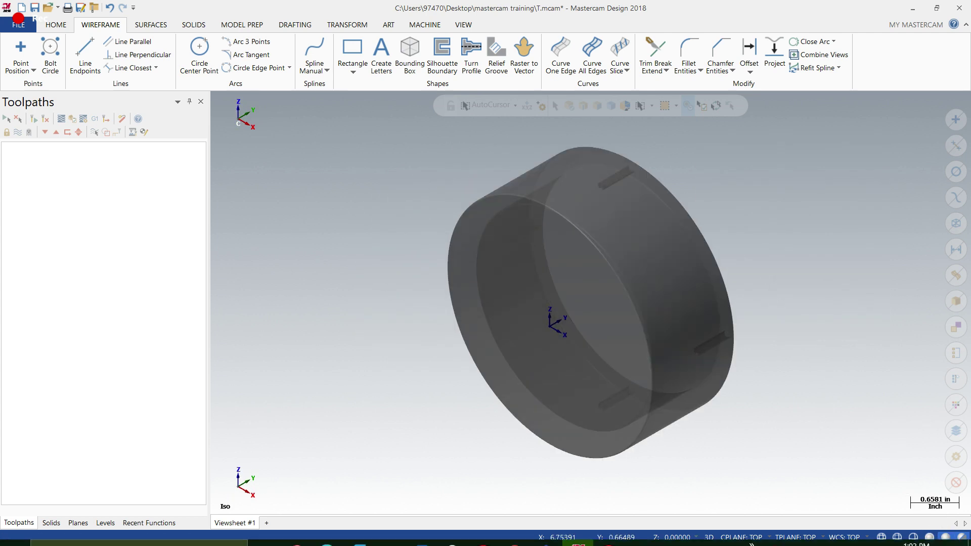
left_click(961, 537)
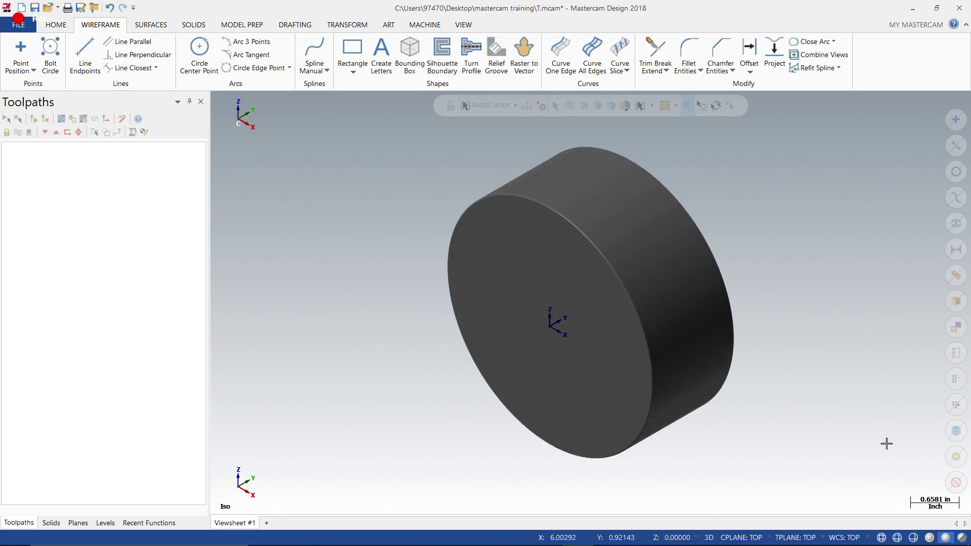
Examine the open side of the cylindrical part with its rim holes and return to the isometric view.
middle_click_drag(756, 304, 516, 223)
right_click(666, 184)
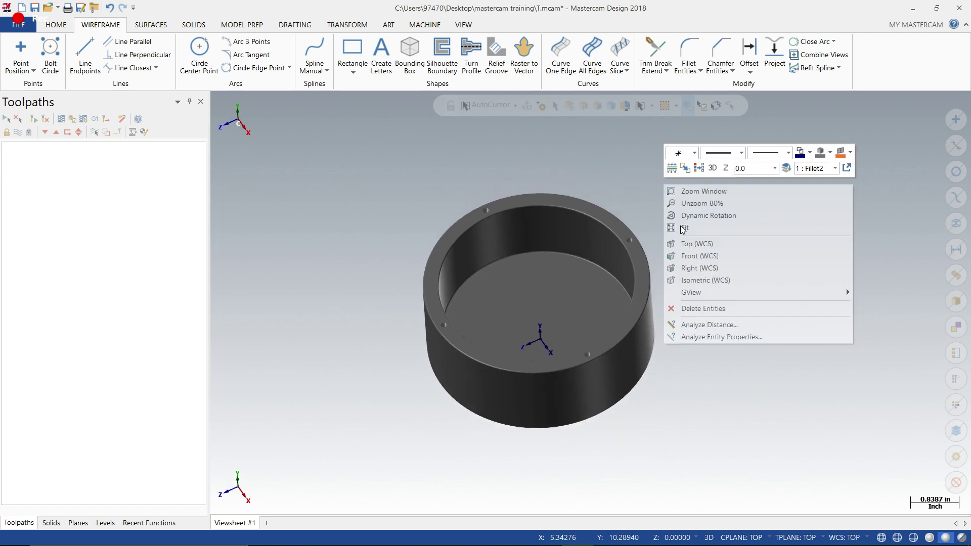
left_click(694, 280)
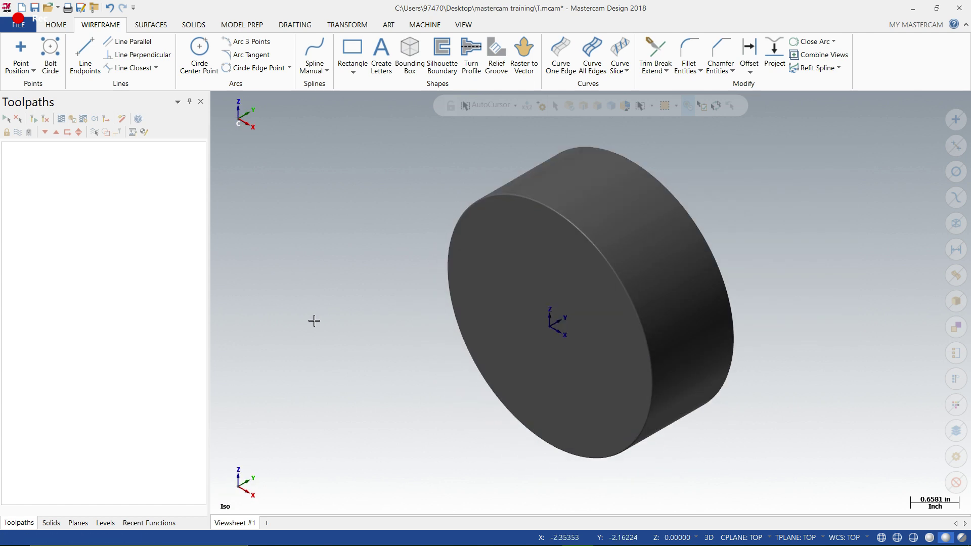
scroll(314, 320, "down", 1)
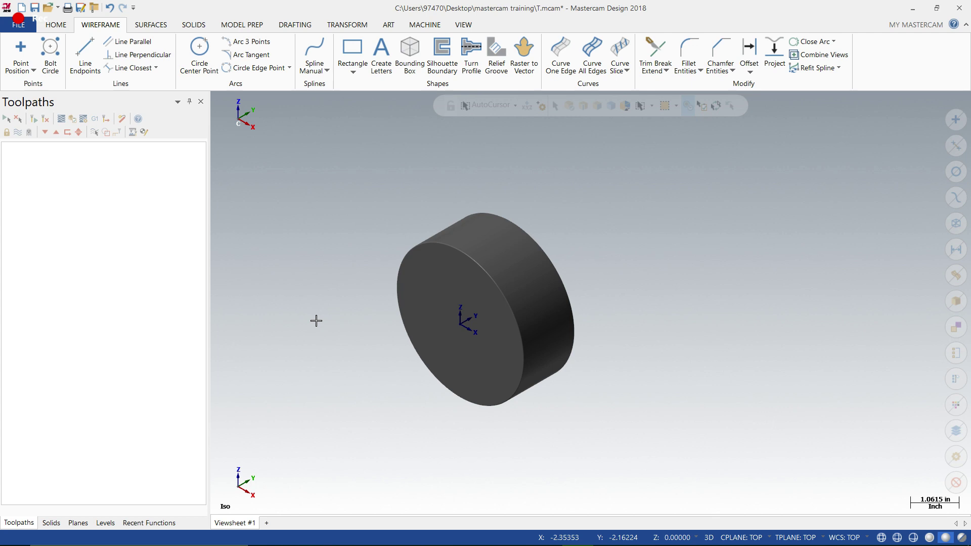
Rotate the whole solid 90 degrees in the Right side construction plane, using the Move method, to turn its open side upward.
left_click_drag(658, 190, 358, 452)
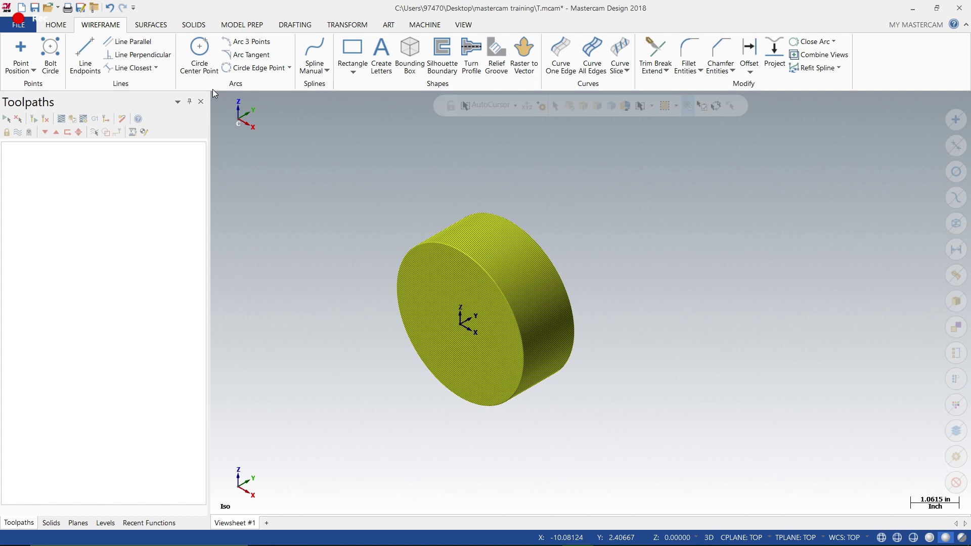
left_click(349, 26)
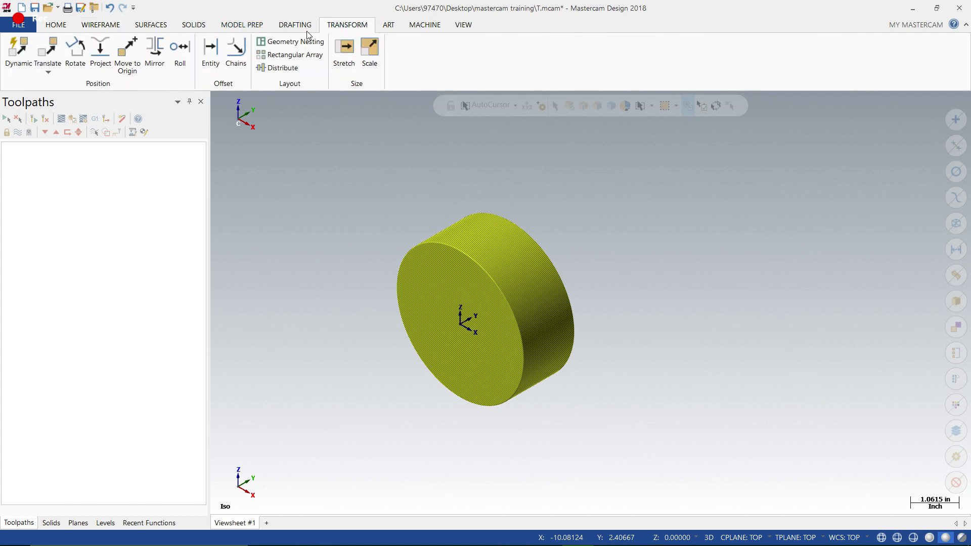
left_click(80, 64)
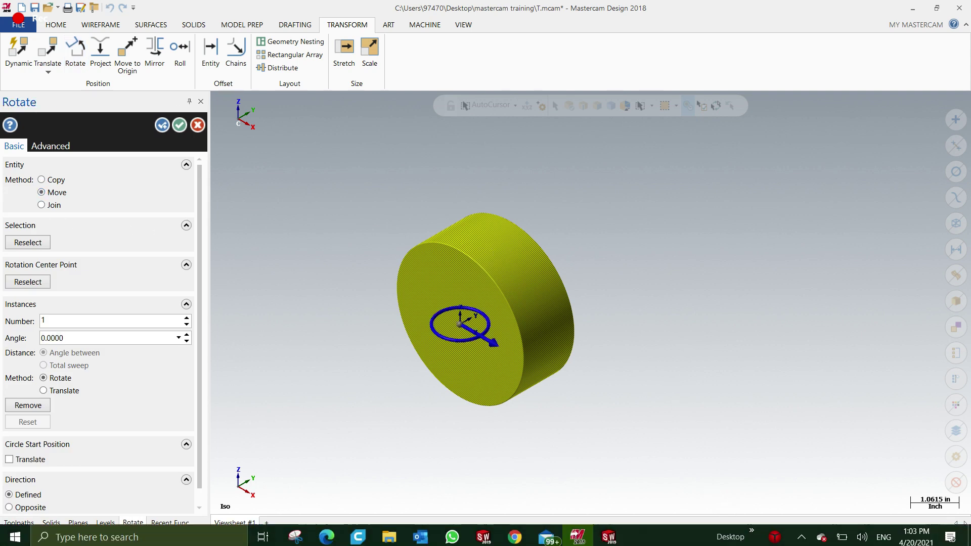
left_click(744, 537)
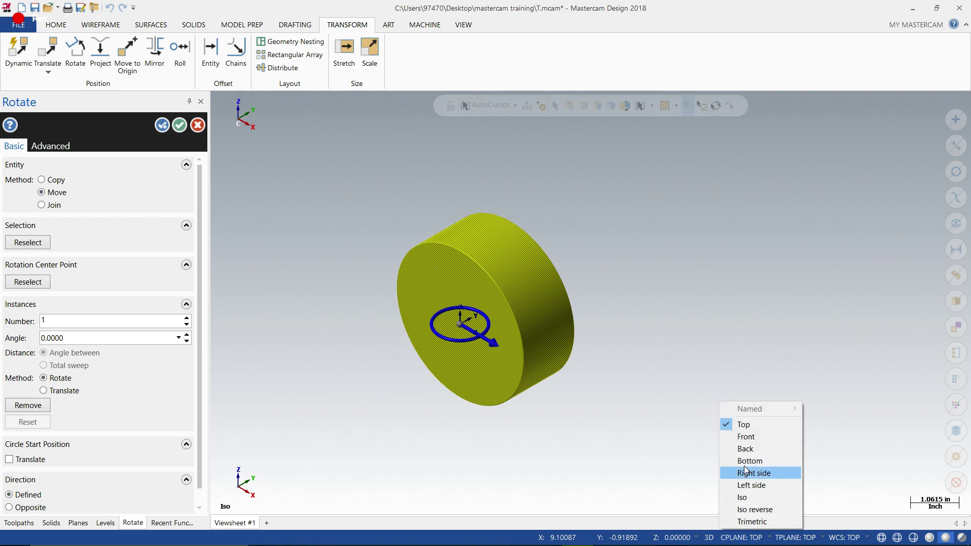
left_click(749, 438)
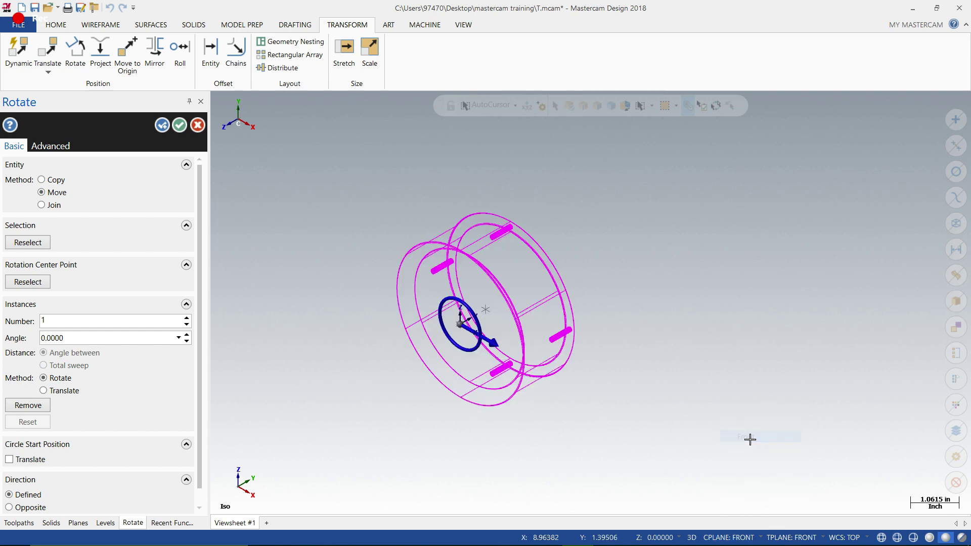
left_click(732, 537)
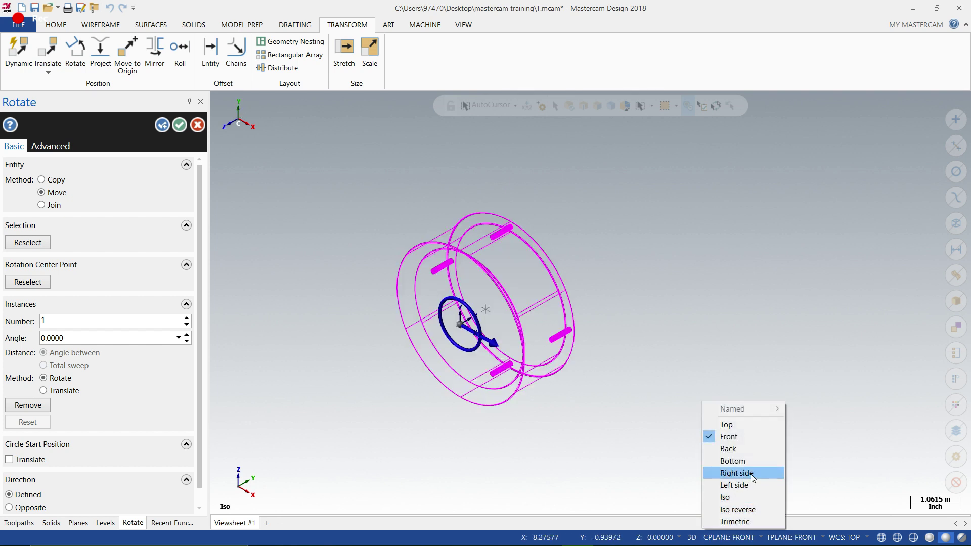
left_click(733, 473)
left_click_drag(487, 310, 458, 275)
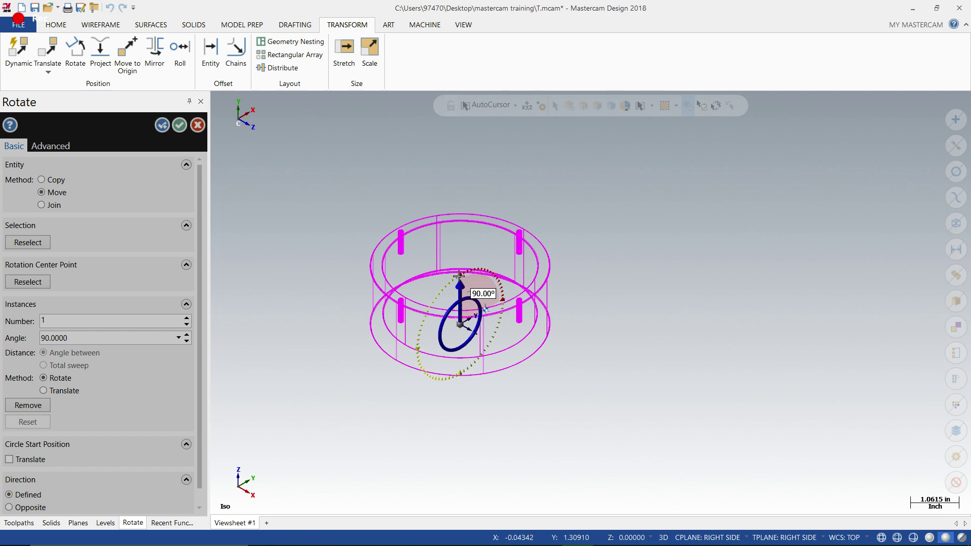
left_click_drag(459, 276, 459, 276)
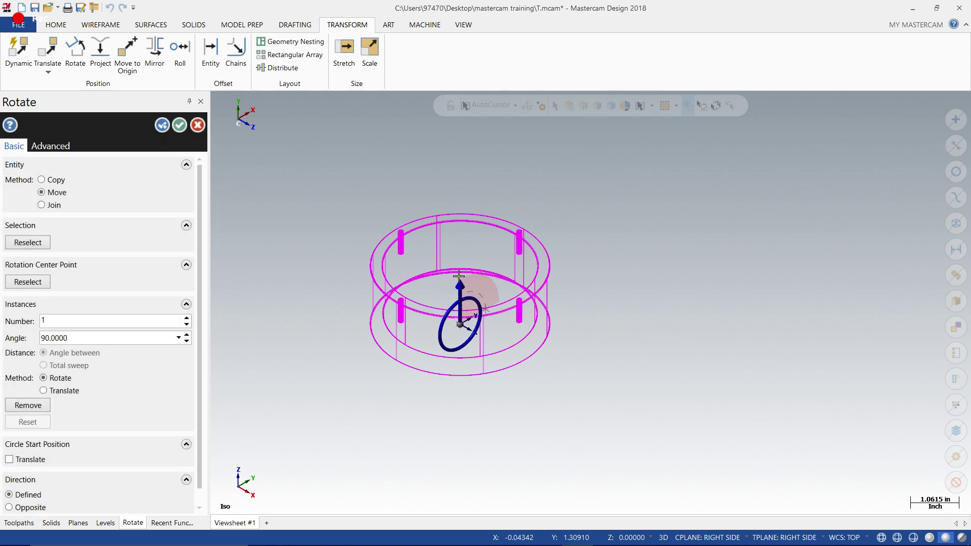
key("Right")
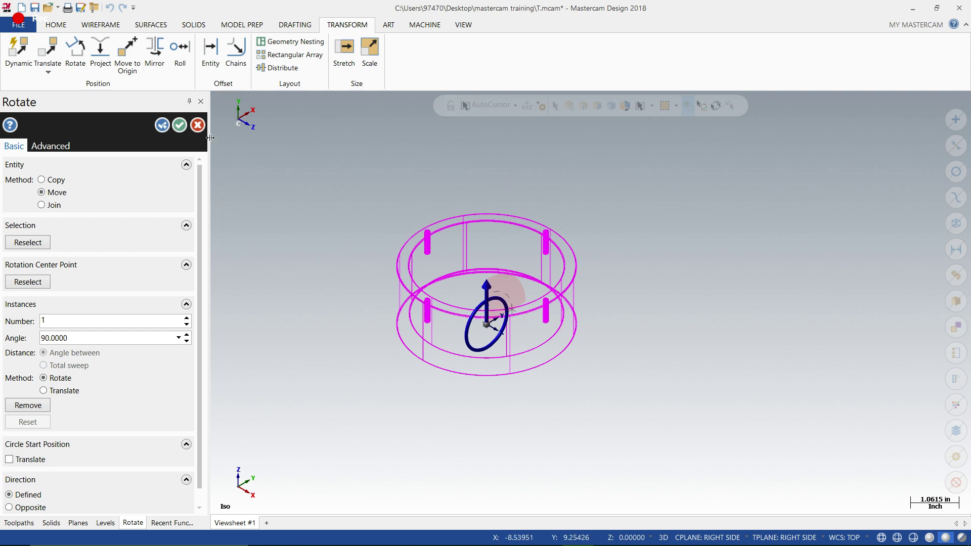
key("Return")
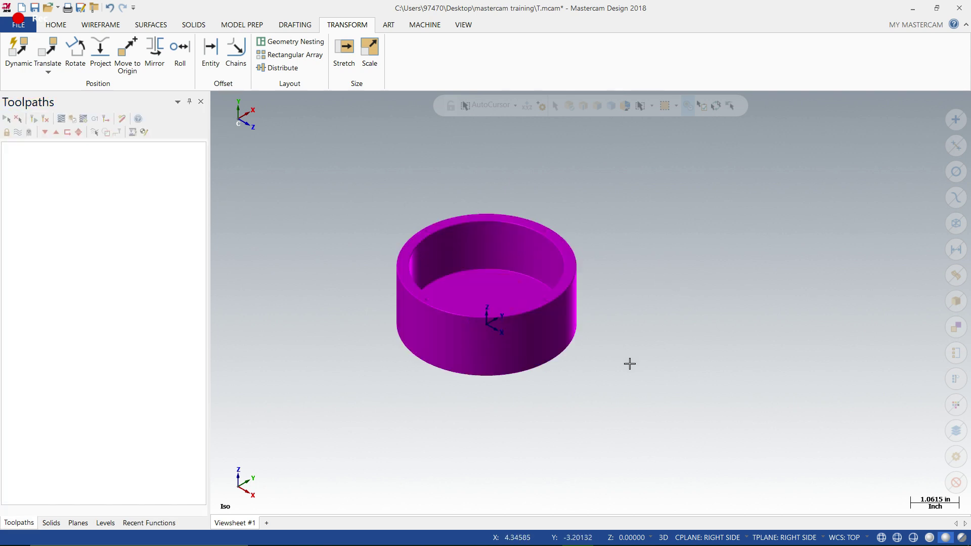
Analyze the upper rim face of the rotated solid dynamically to check its point coordinates and units.
middle_click_drag(629, 364, 651, 369)
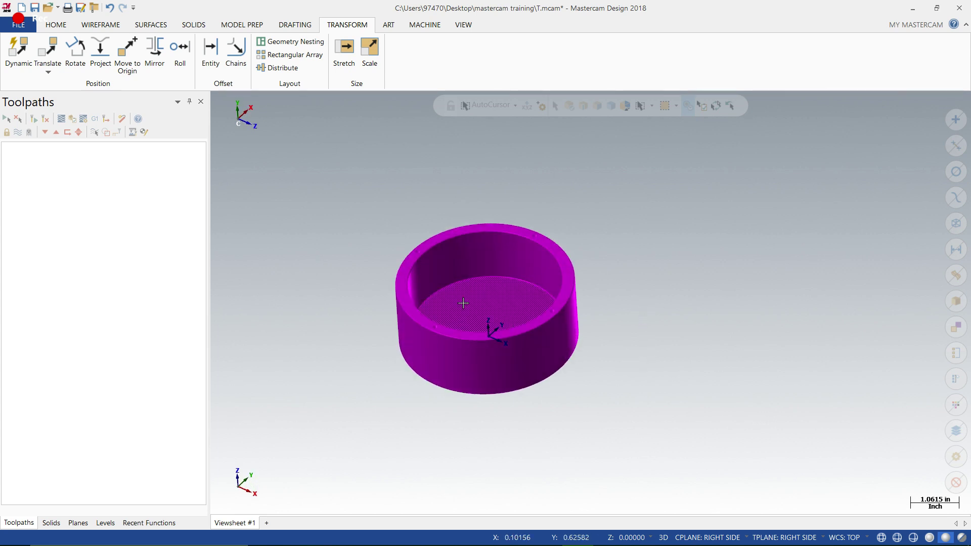
scroll(399, 286, "up", 4)
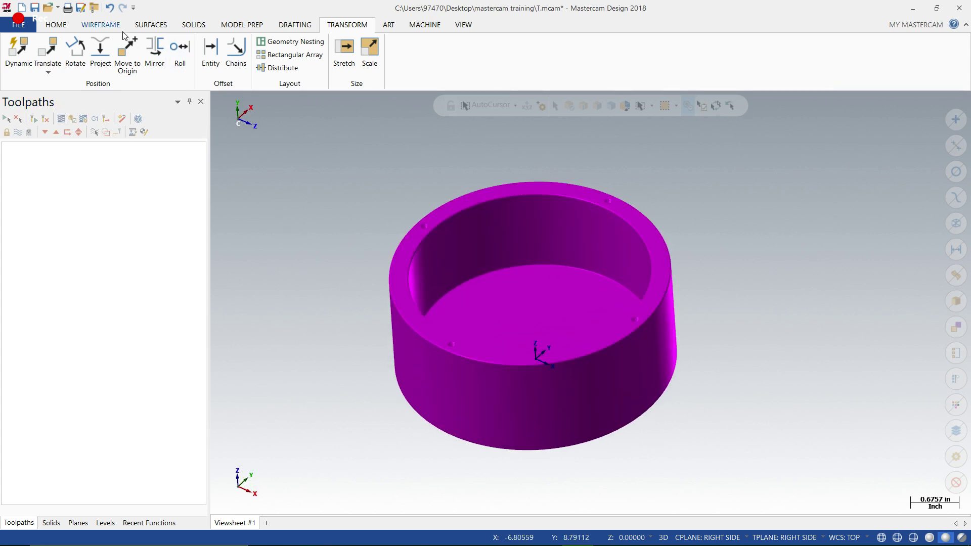
left_click(51, 29)
left_click(589, 42)
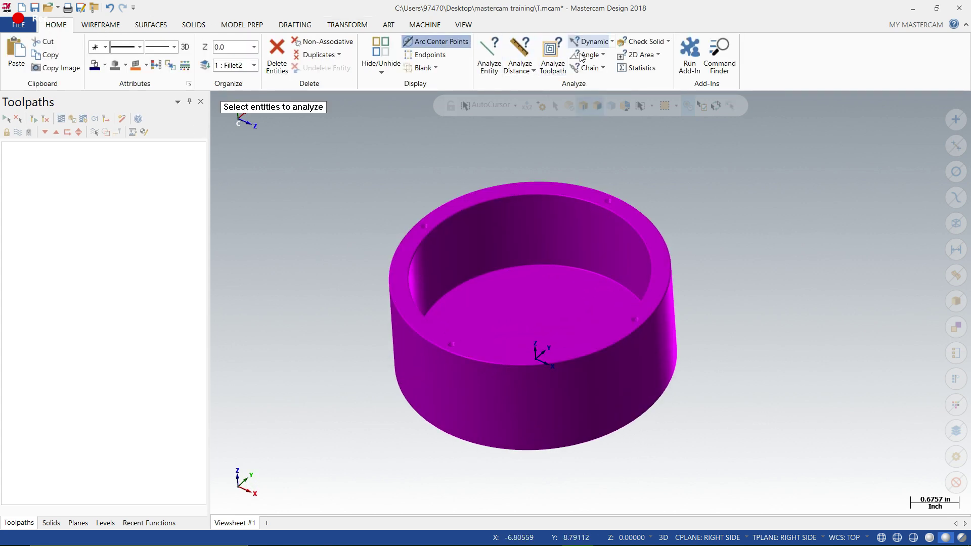
scroll(448, 217, "up", 8)
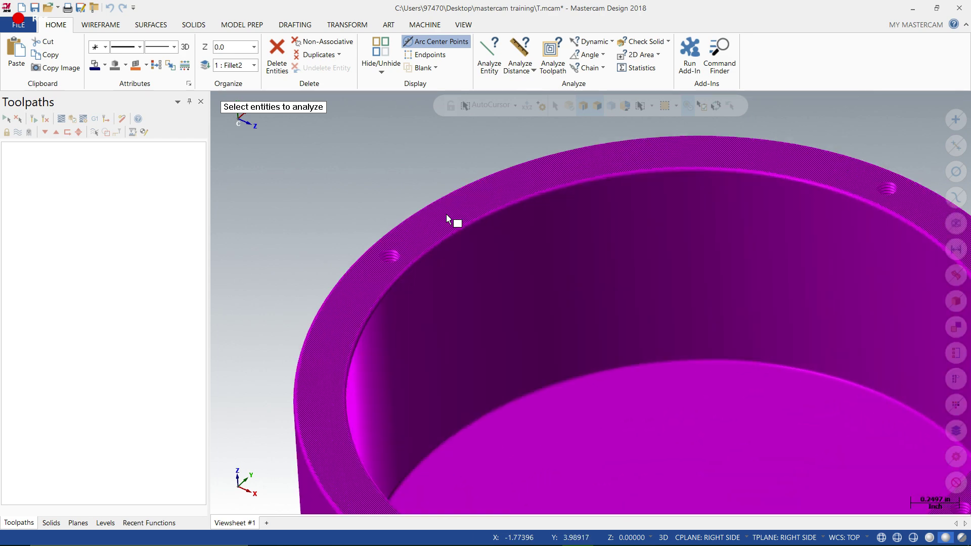
left_click(446, 215)
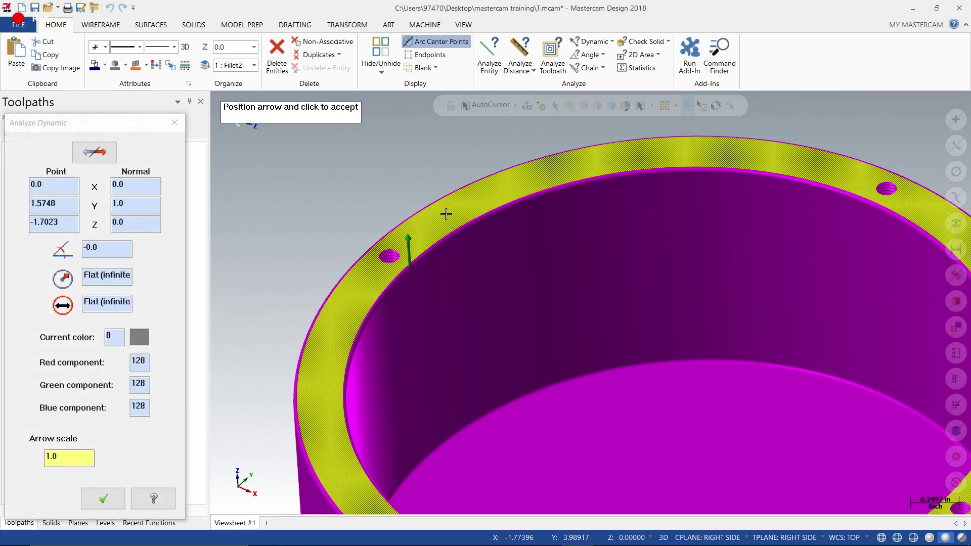
left_click(174, 122)
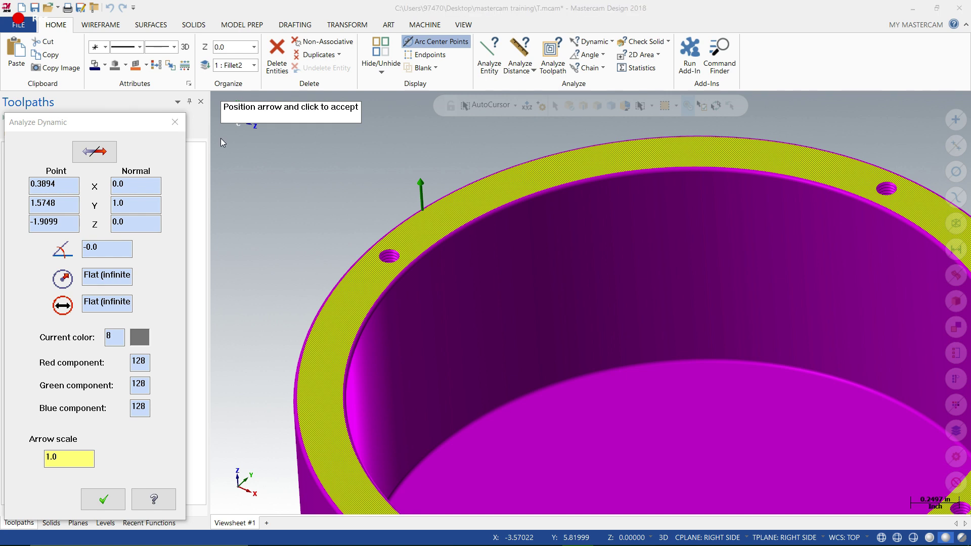
scroll(296, 161, "down", 3)
scroll(296, 162, "down", 7)
scroll(646, 225, "down", 2)
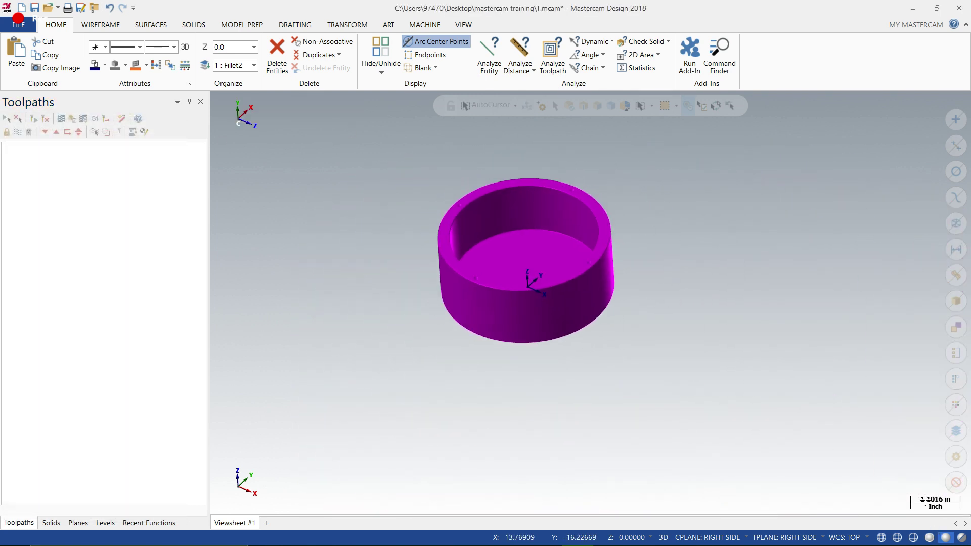
Switch the system configuration to the metric file mcamxm.config and scale the current part to metric.
left_click(21, 26)
left_click(38, 318)
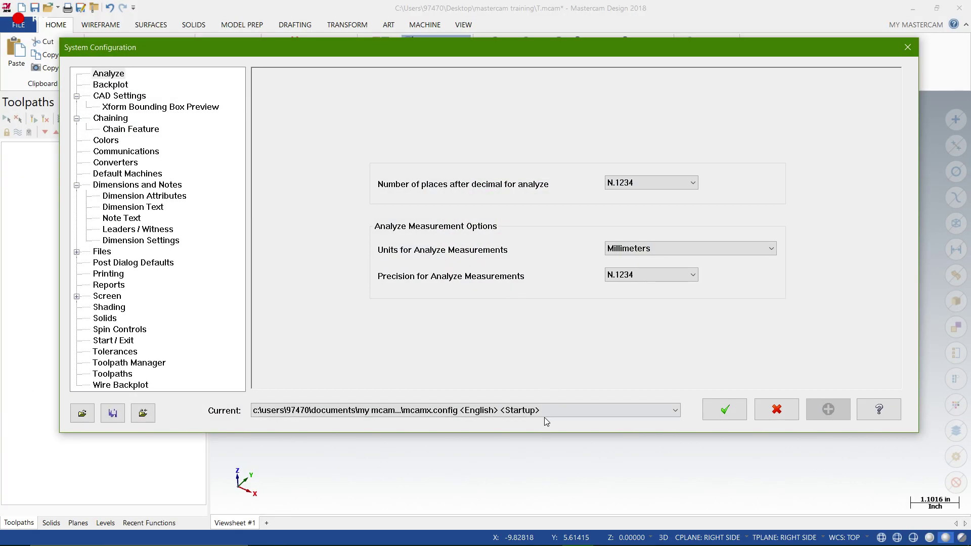
left_click(544, 412)
left_click(500, 431)
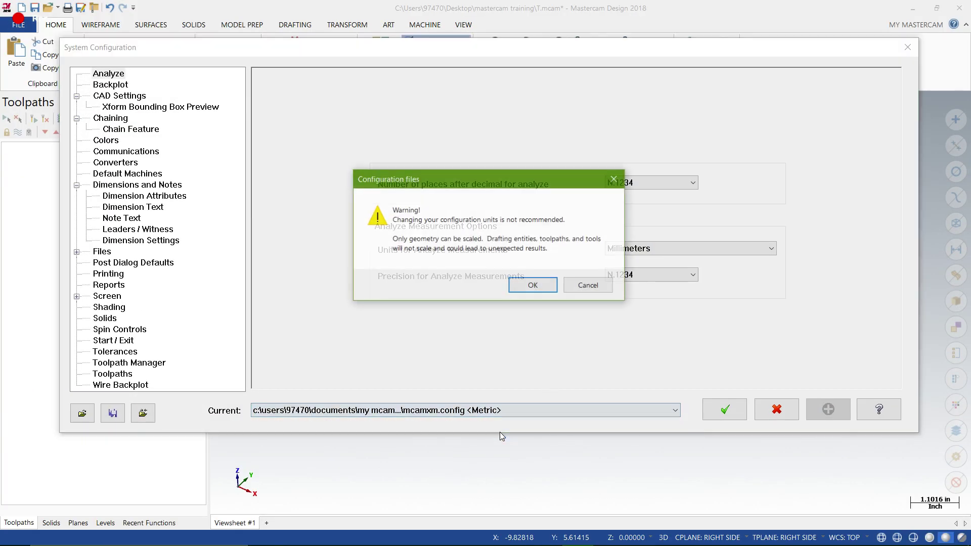
left_click(532, 285)
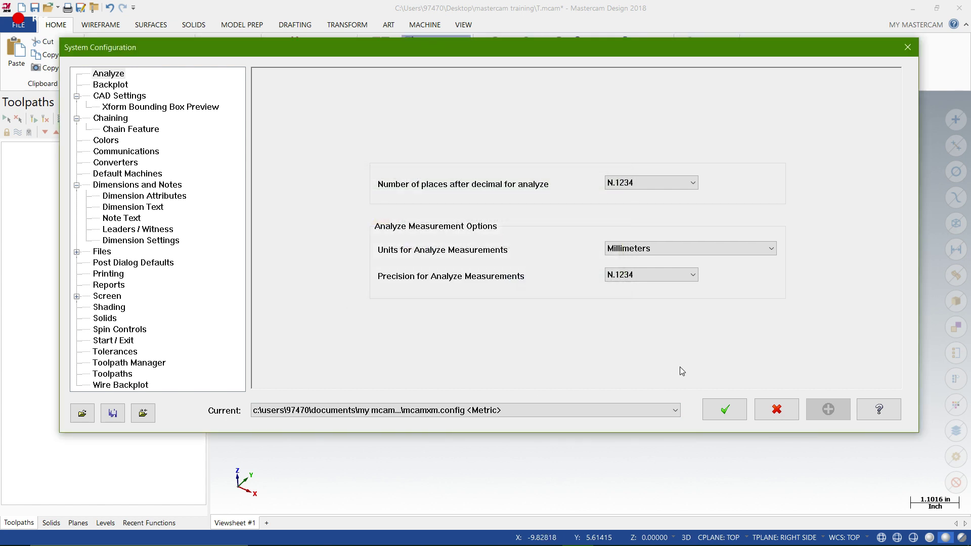
left_click(714, 410)
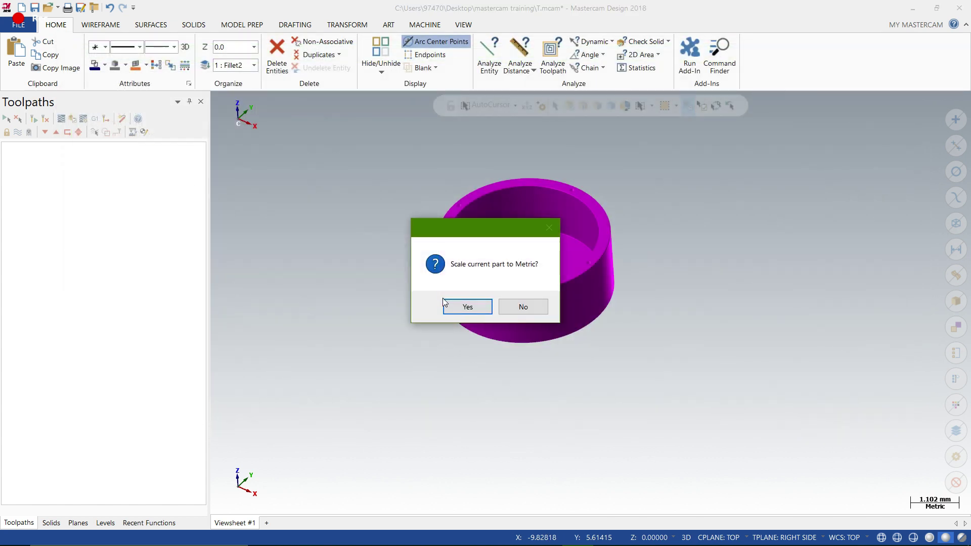
left_click(445, 302)
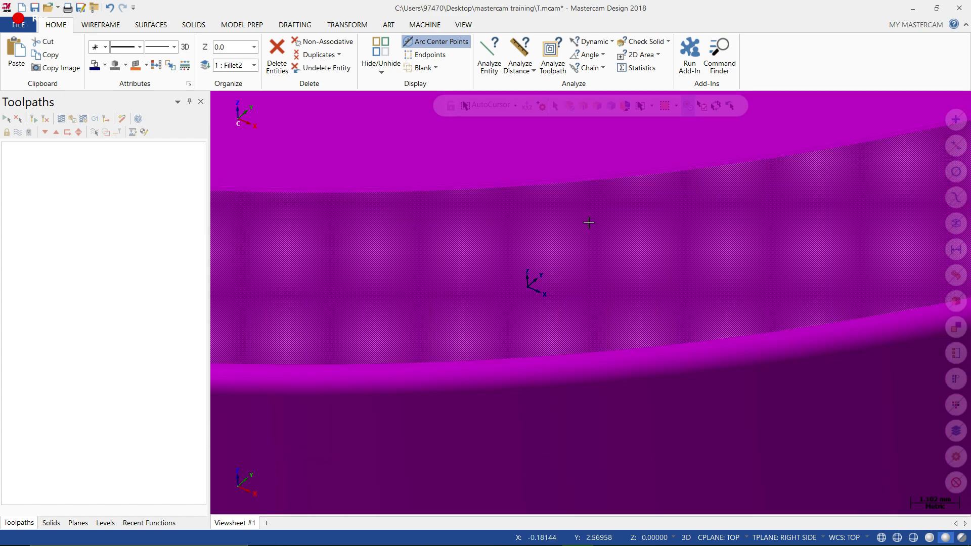
Clear the transform result colors from the solid and display it in the isometric WCS view.
right_click(588, 222)
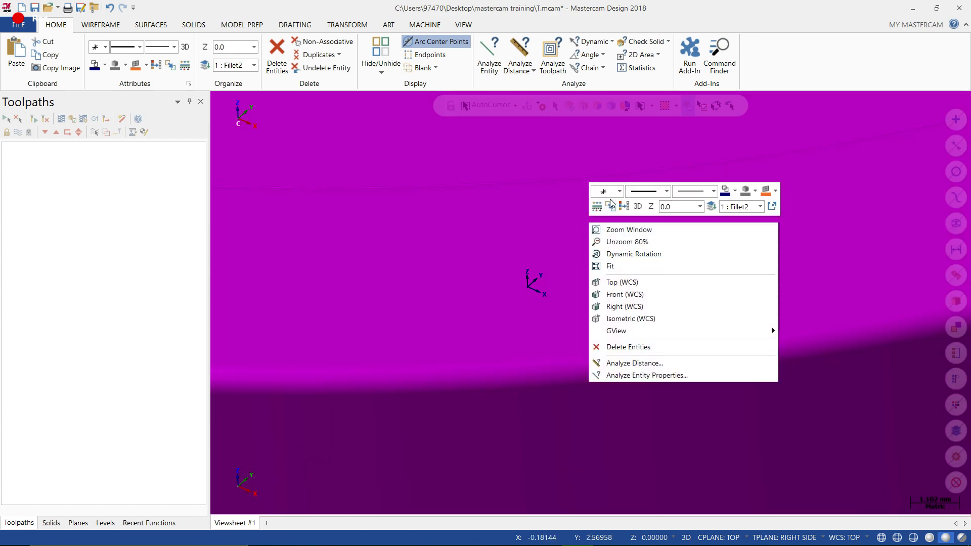
left_click(619, 205)
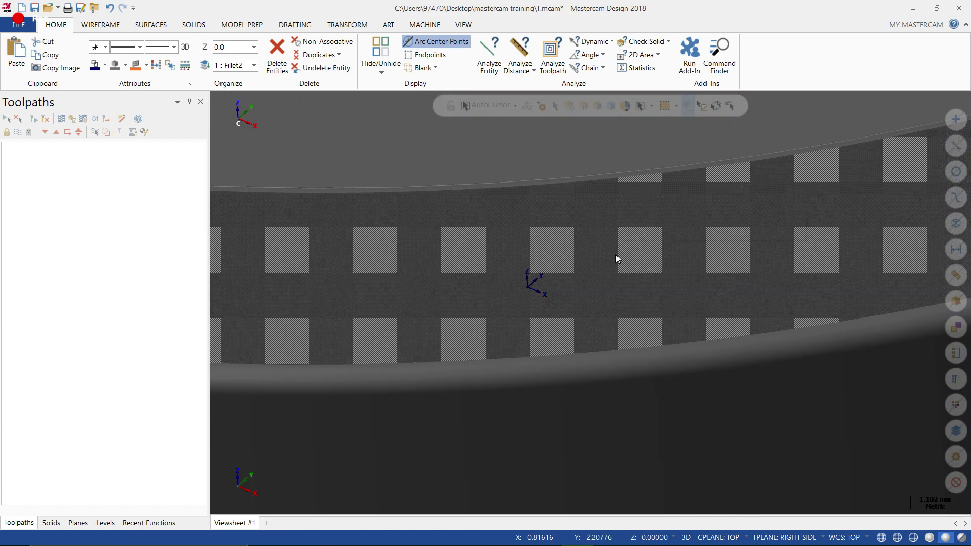
right_click(616, 256)
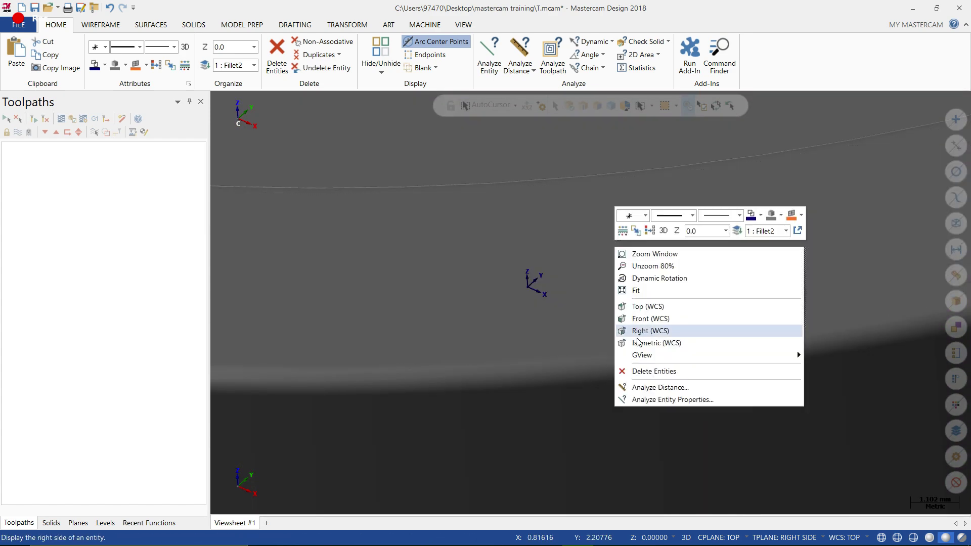
left_click(645, 343)
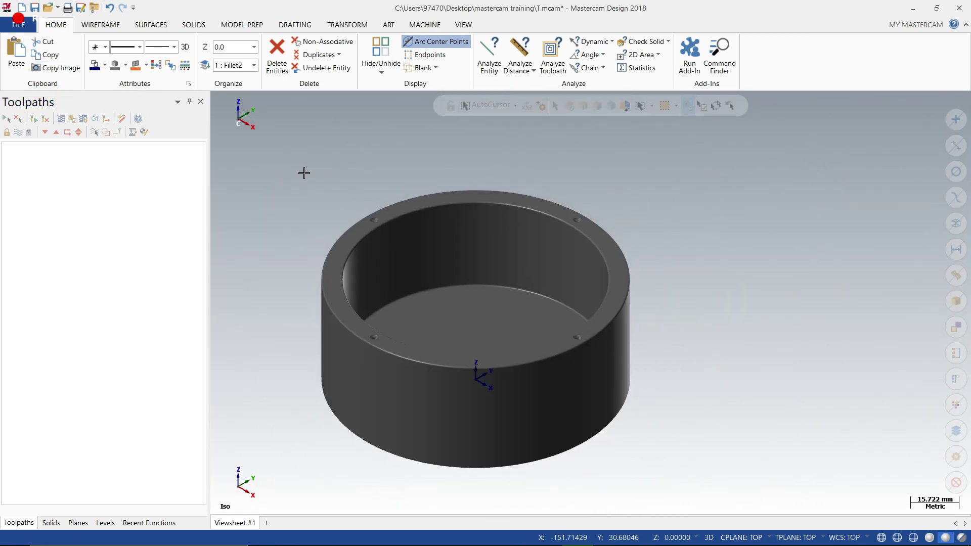
Check the height of the upper rim face in millimetres with a dynamic analysis.
scroll(630, 240, "down", 1)
left_click(590, 41)
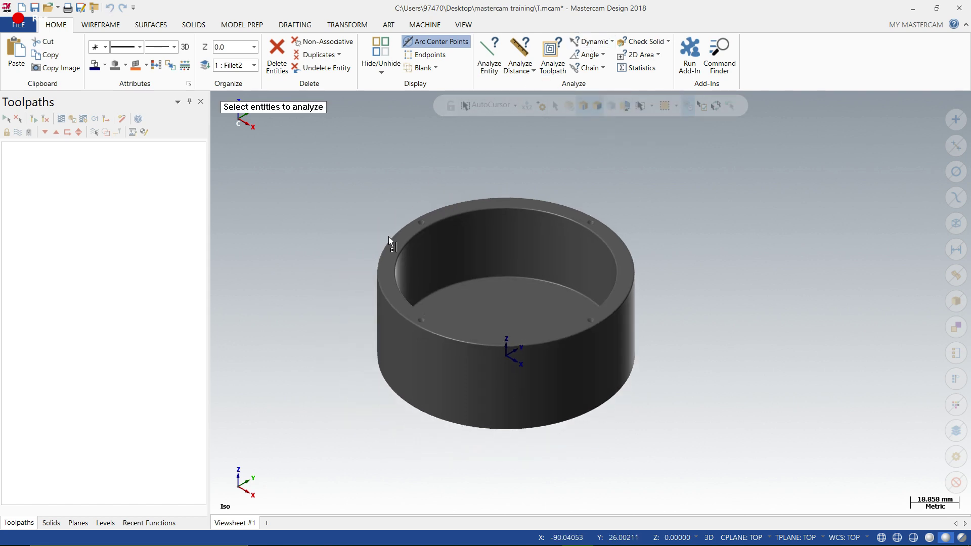
scroll(393, 248, "up", 3)
left_click(393, 248)
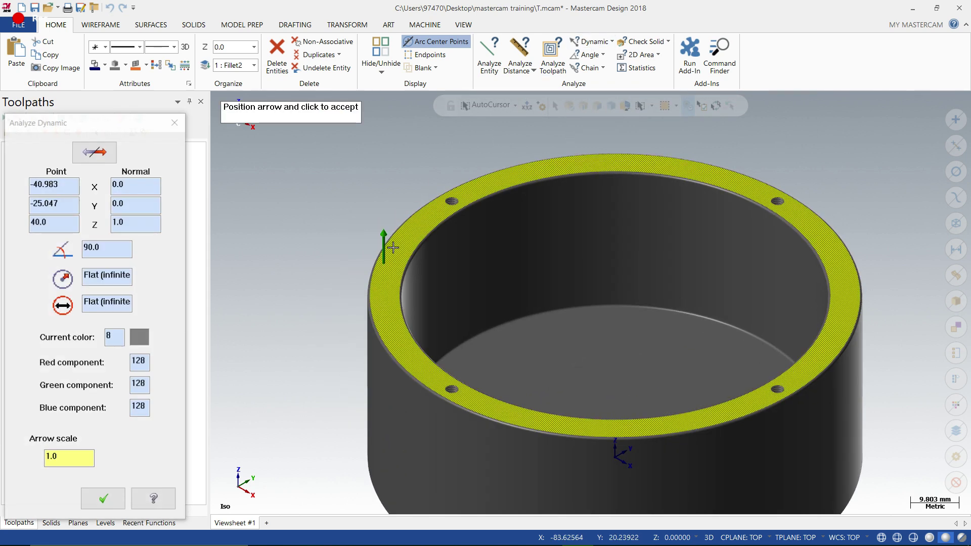
left_click(174, 123)
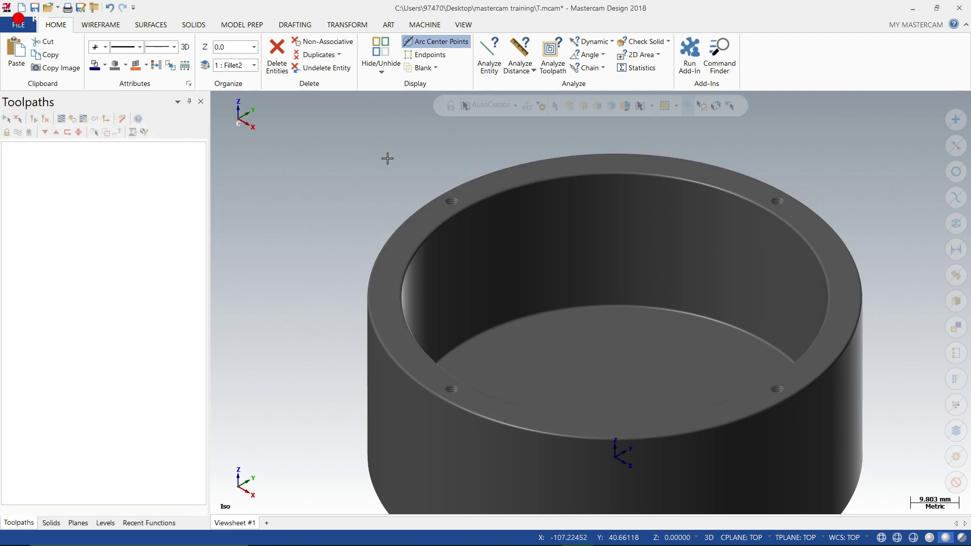
Translate the whole solid by -40 mm along Z, using the Move method instead of Copy.
scroll(500, 146, "down", 4)
key("ctrl+a")
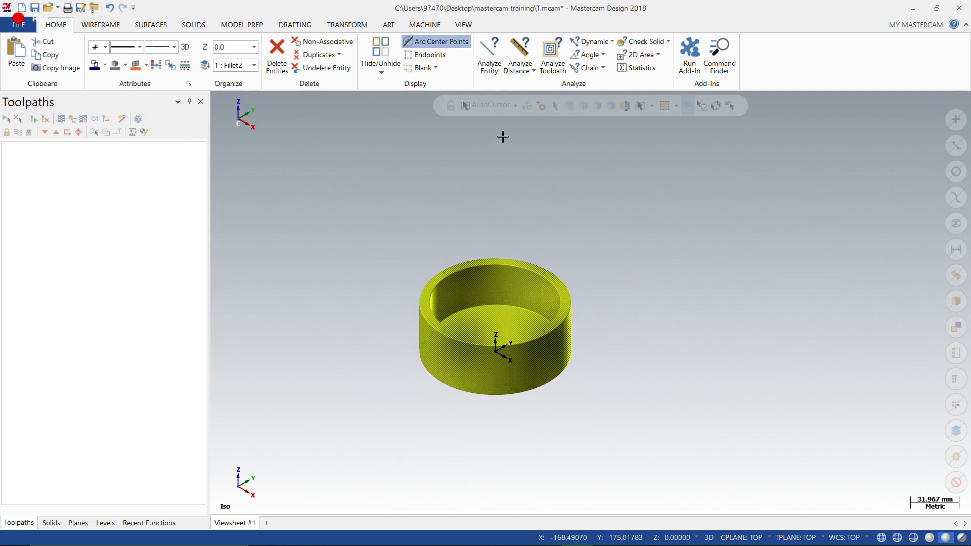
left_click(361, 25)
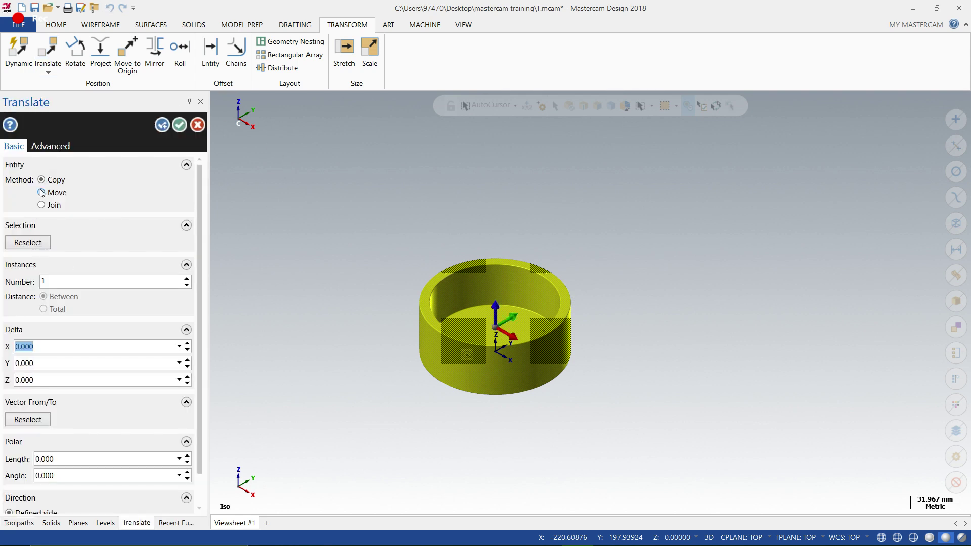
left_click(495, 319)
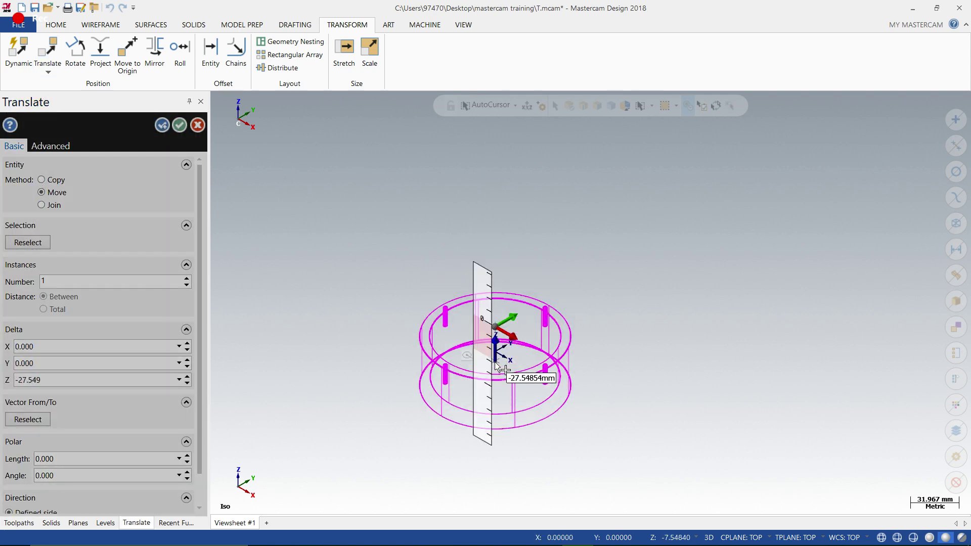
type("-")
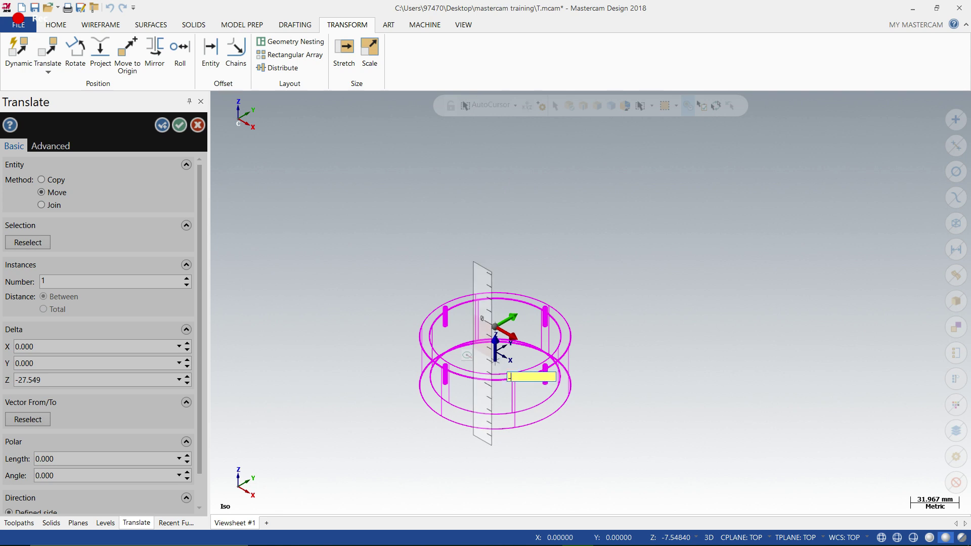
type("40")
key("Return")
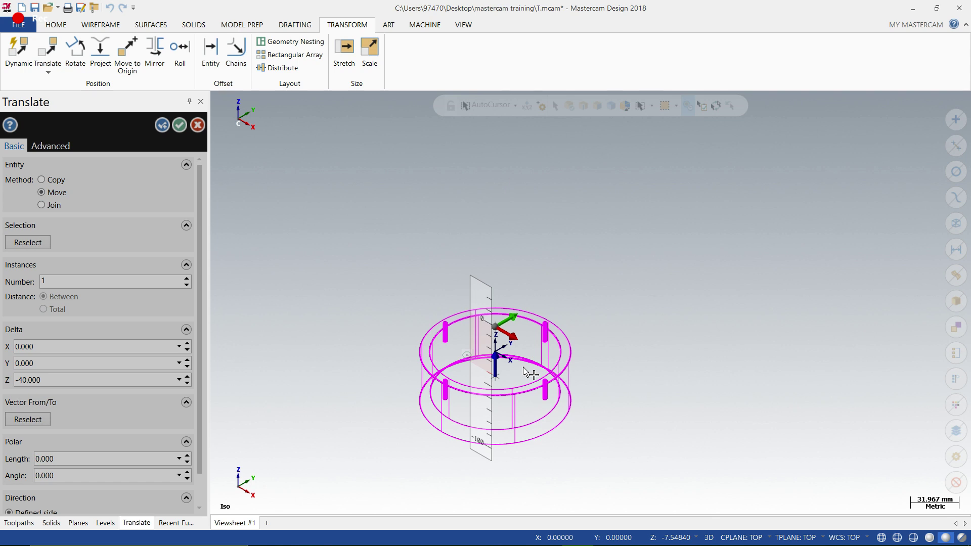
left_click(180, 127)
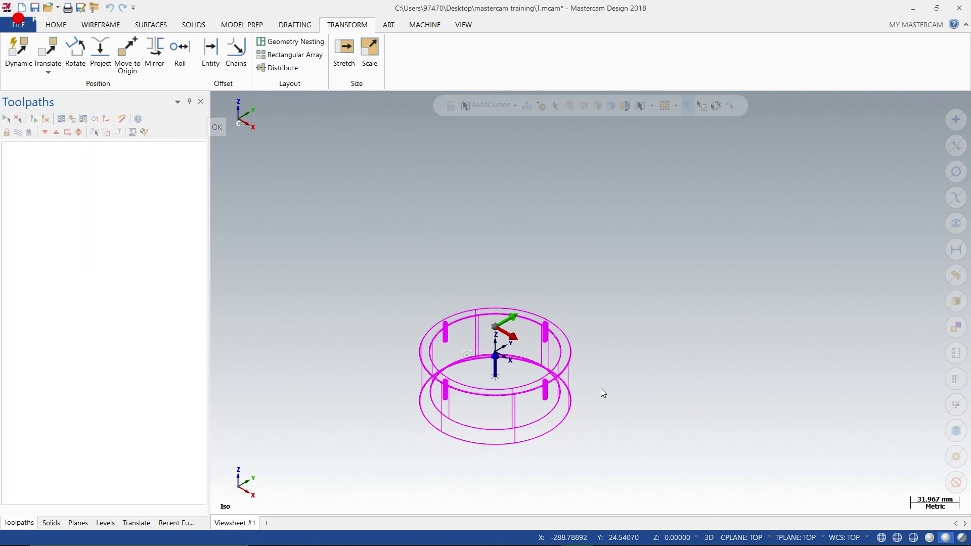
Display the moved solid shaded and clear its transform result colors.
key("alt+s")
mouse_move(527, 427)
middle_mouse_down()
mouse_move(460, 392)
mouse_move(420, 392)
mouse_move(496, 280)
mouse_move(542, 282)
mouse_move(616, 421)
middle_mouse_up()
scroll(528, 436, "up", 3)
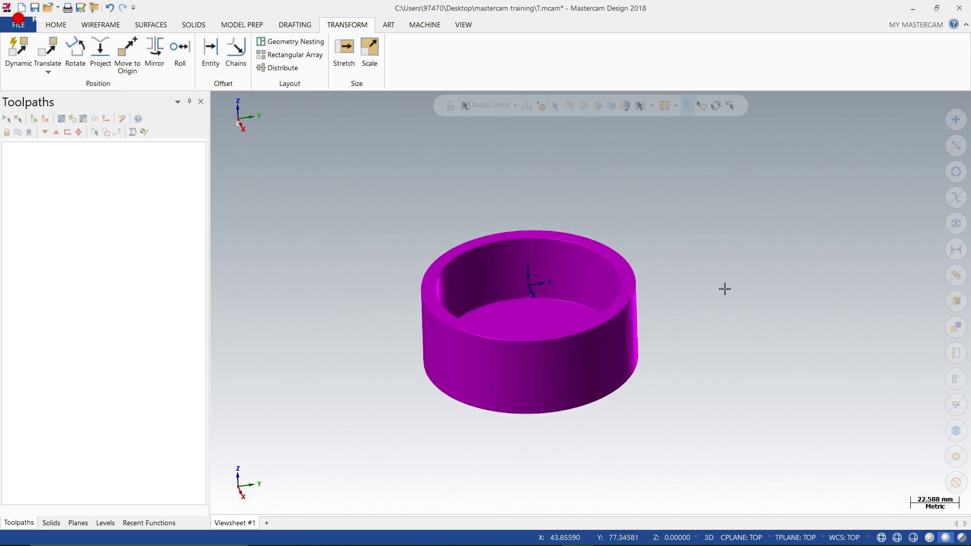
right_click(759, 228)
left_click(781, 227)
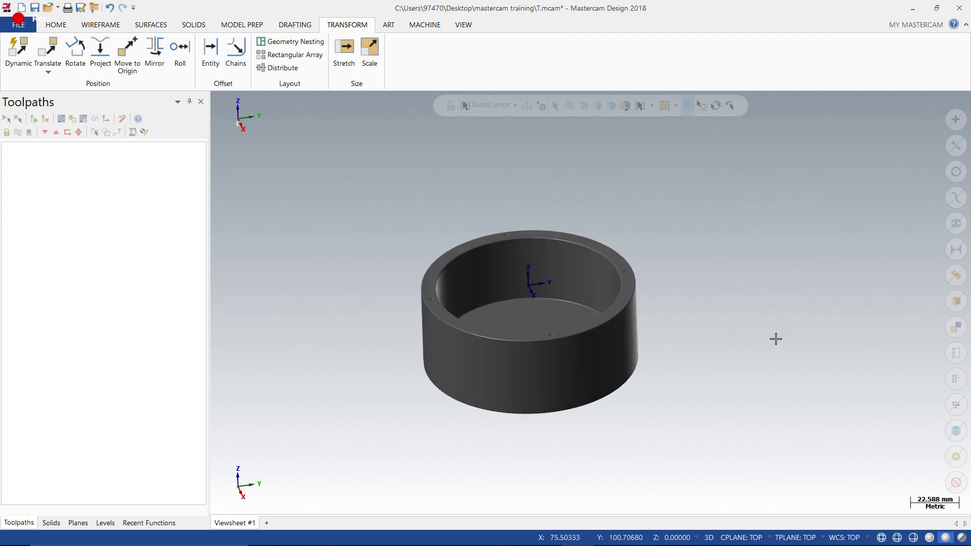
middle_click_drag(577, 223, 684, 238)
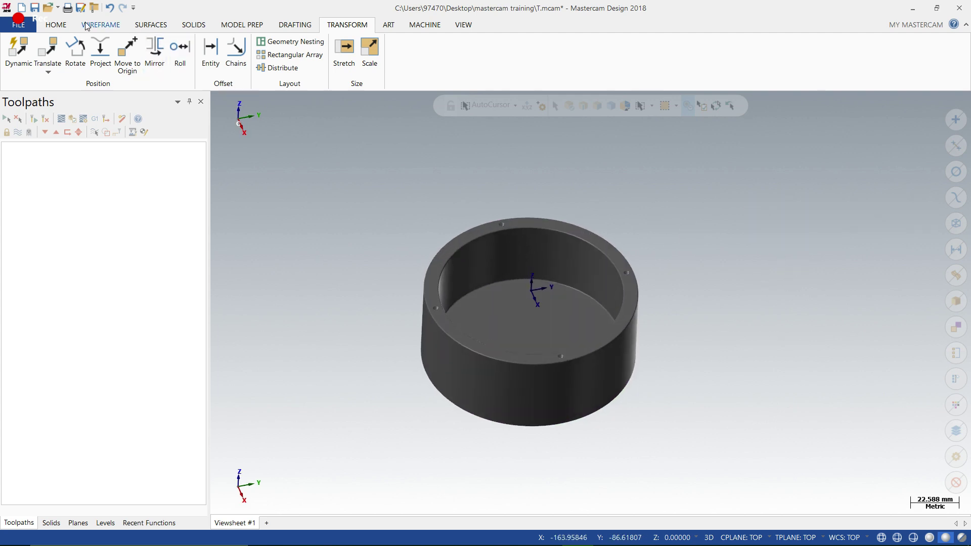
left_click(78, 523)
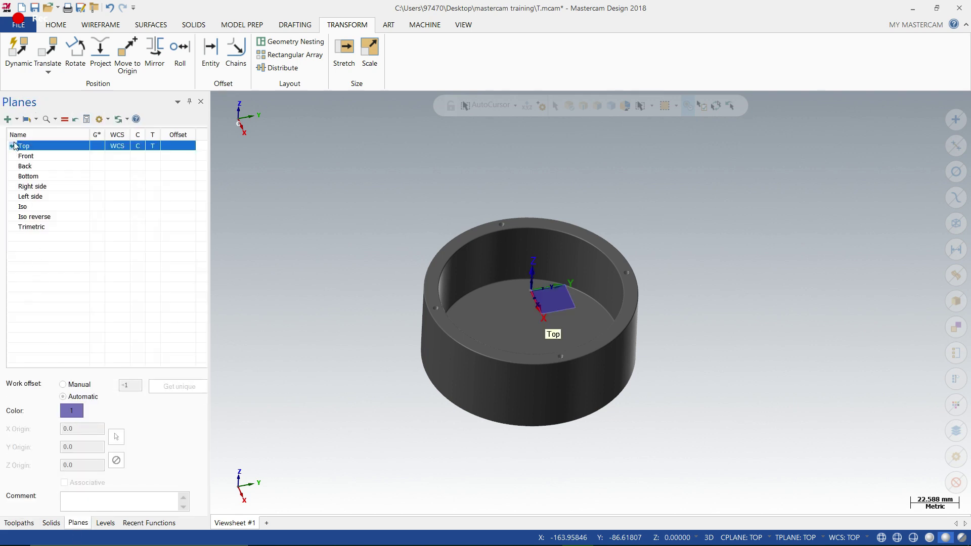
left_click(14, 120)
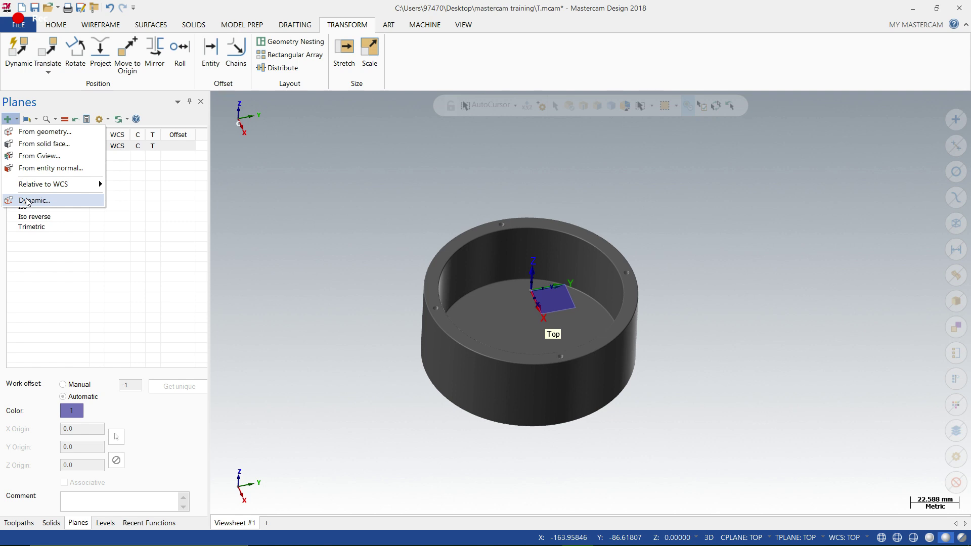
left_click(313, 219)
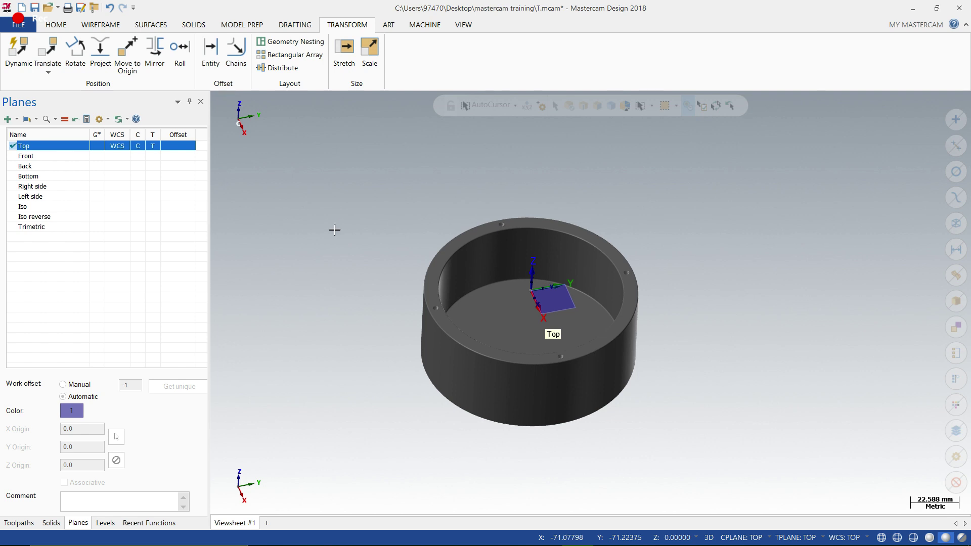
left_click(19, 523)
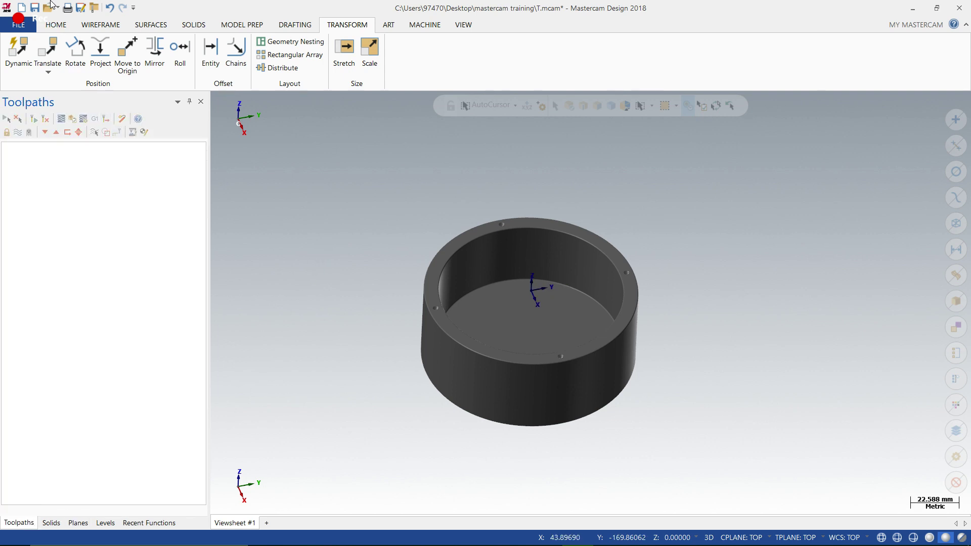
Save the part as a Mastercam file named Exam in the my mcam2018 Parts folder.
left_click(35, 8)
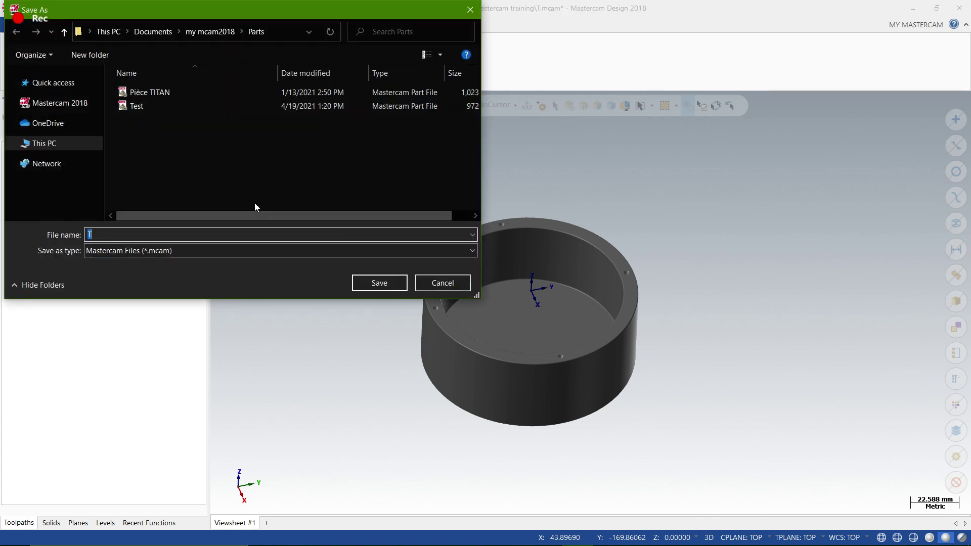
left_click(140, 108)
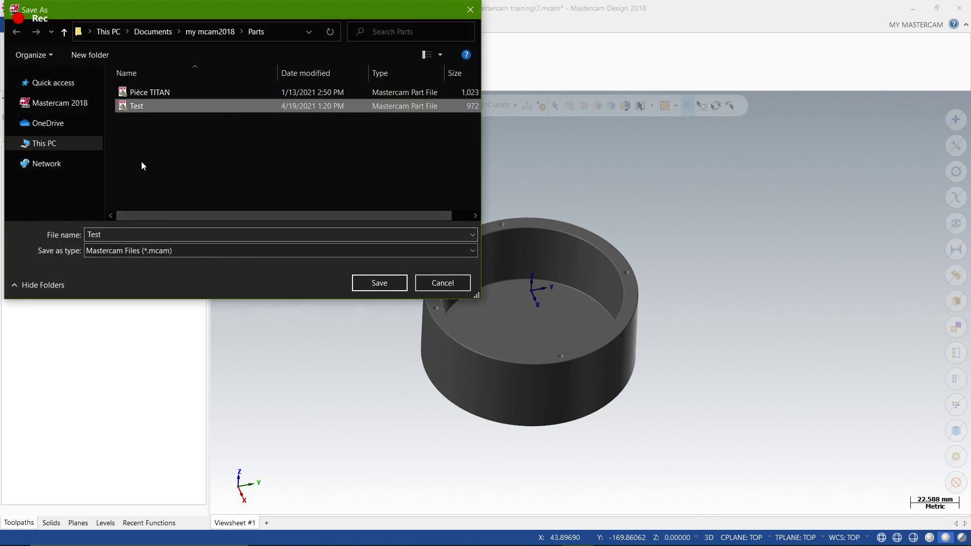
double_click(104, 237)
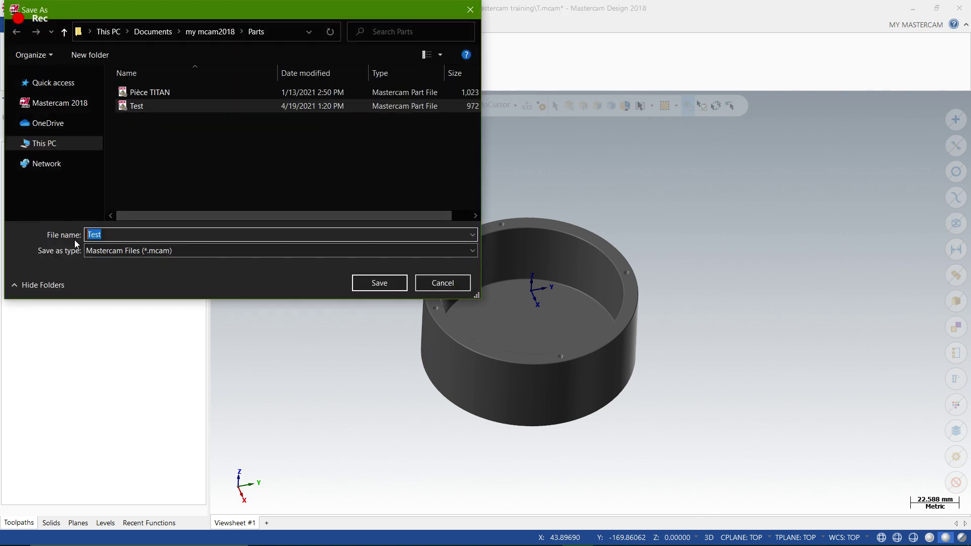
key("Caps_Lock")
type("E")
key("Caps_Lock")
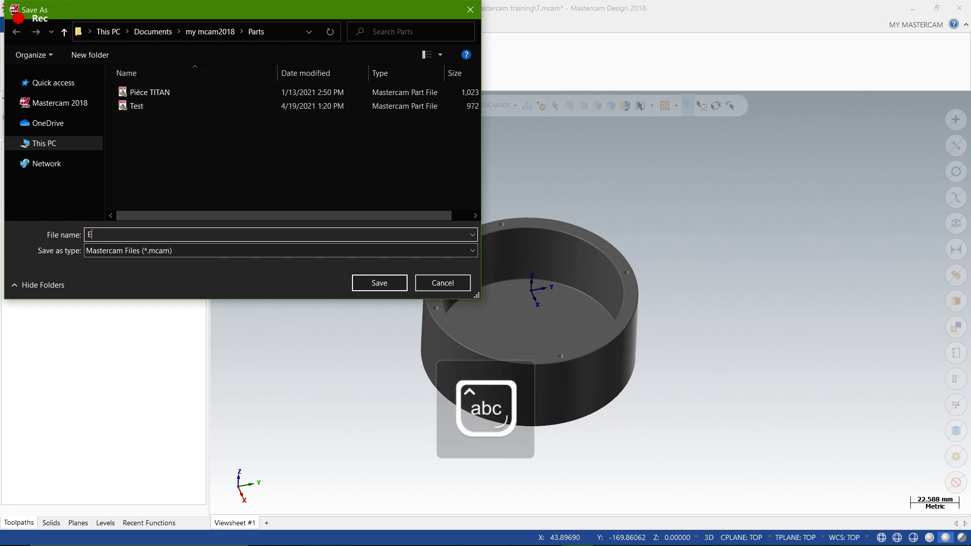
type("xam")
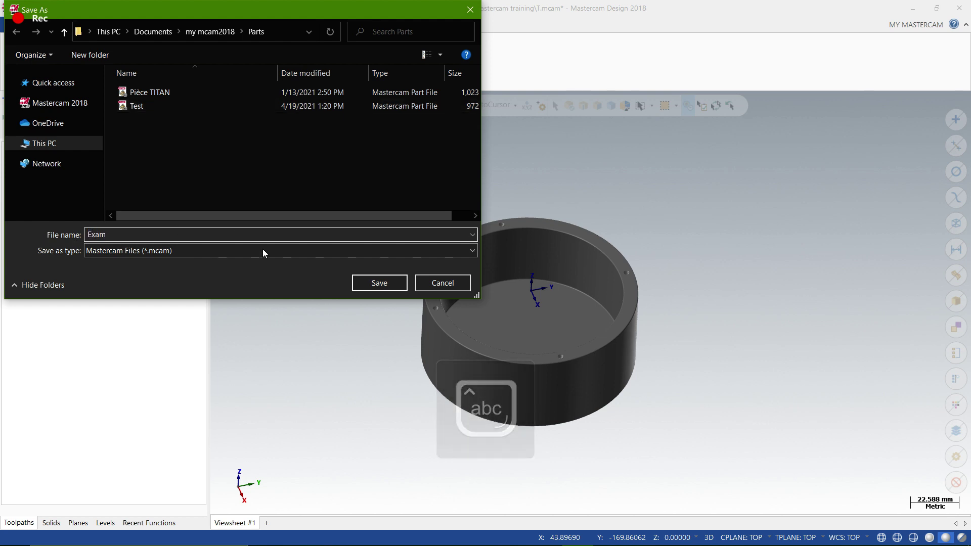
left_click(383, 288)
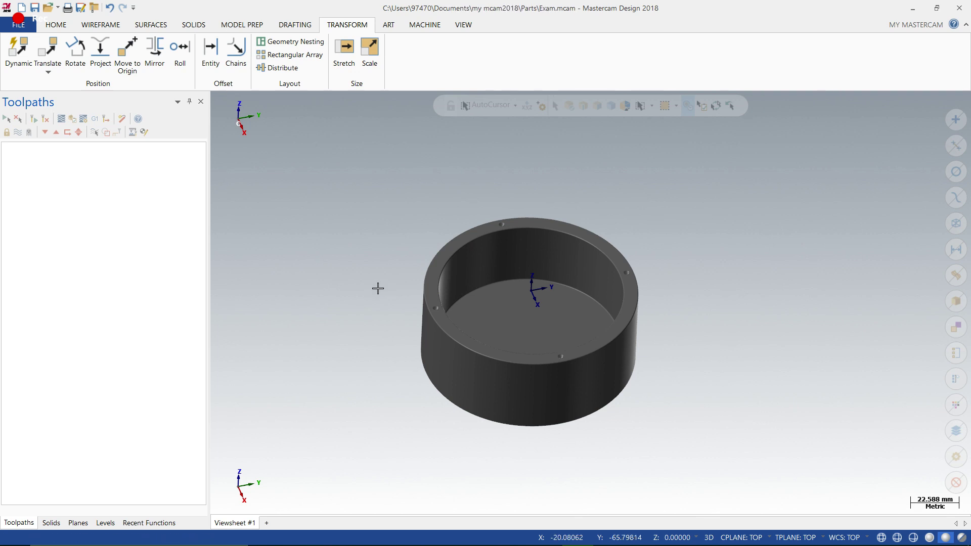
Examine the small threaded holes in the rim up close and the overall shape of the cup.
middle_click_drag(390, 334, 364, 180)
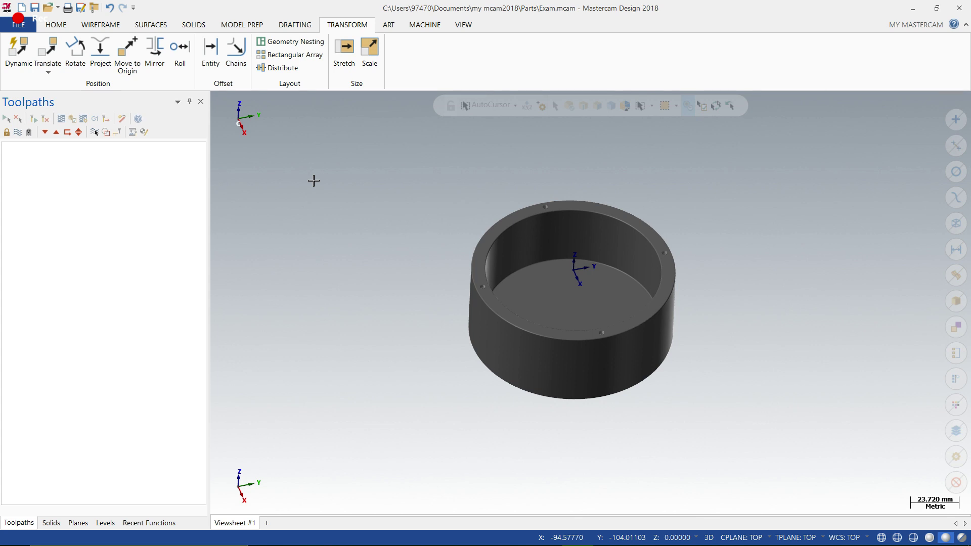
scroll(705, 260, "up", 6)
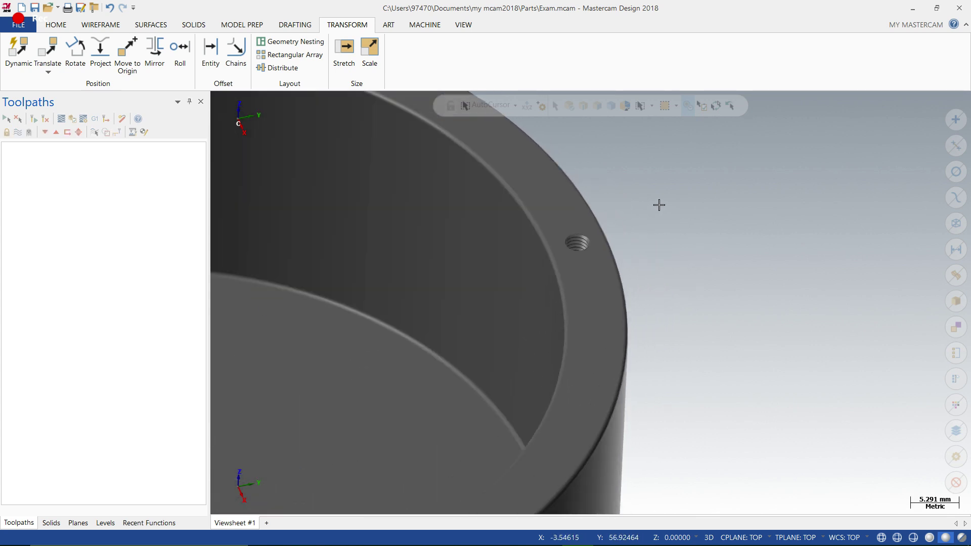
scroll(659, 205, "up", 2)
scroll(571, 260, "up", 4)
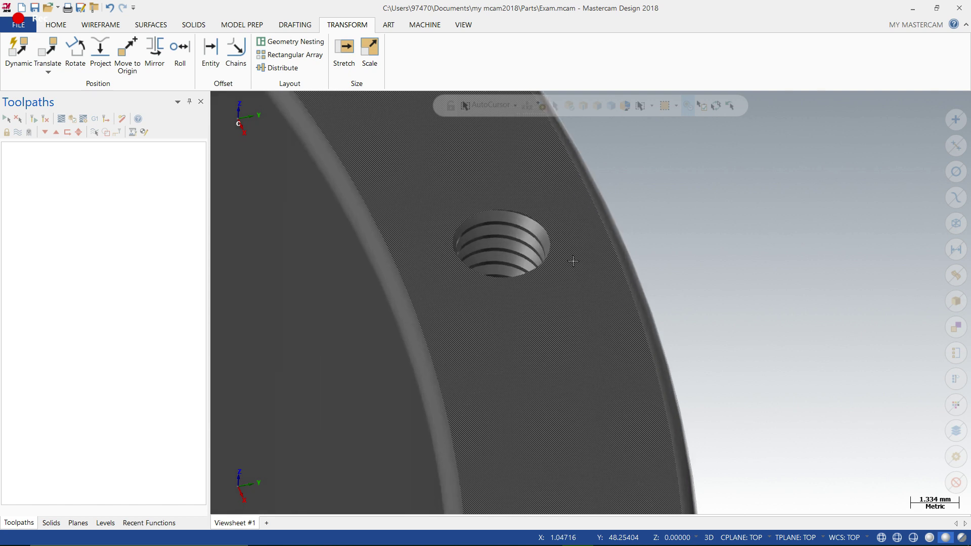
middle_click_drag(573, 261, 605, 287)
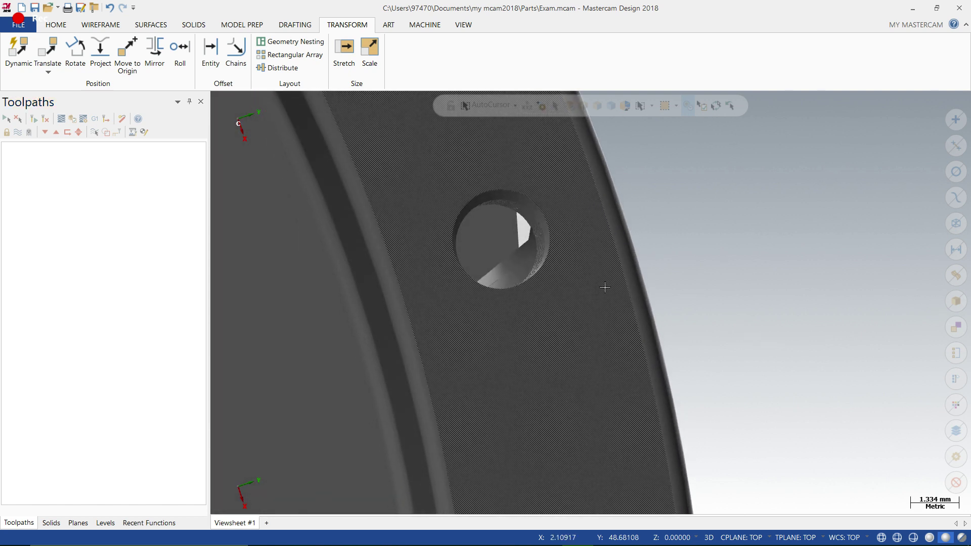
scroll(605, 288, "down", 9)
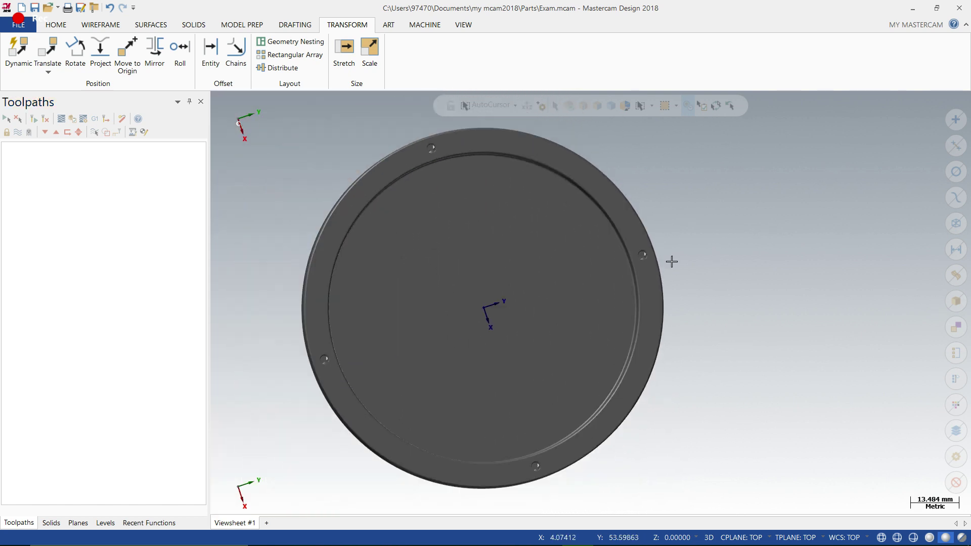
scroll(672, 261, "down", 2)
mouse_move(747, 303)
middle_mouse_down()
mouse_move(774, 195)
mouse_move(729, 212)
mouse_move(729, 191)
mouse_move(749, 222)
middle_mouse_up()
scroll(729, 191, "up", 2)
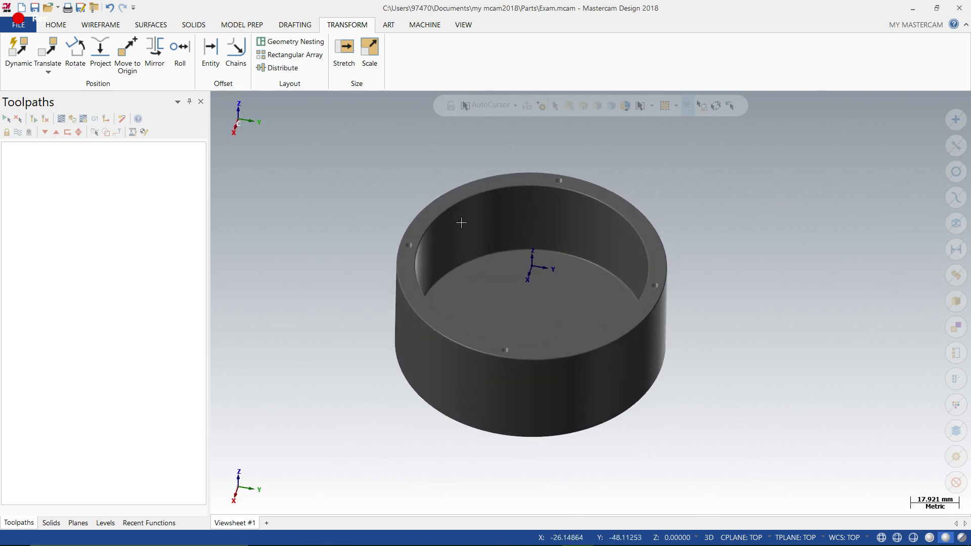
middle_click_drag(684, 288, 657, 235)
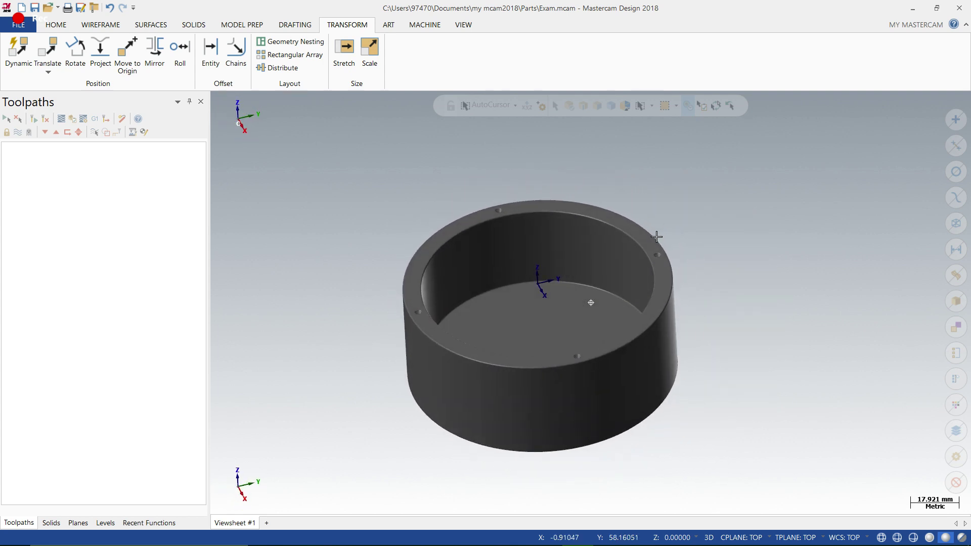
Check the Z heights of the top rim face and the pocket floor with a dynamic analysis.
left_click(55, 24)
left_click(590, 41)
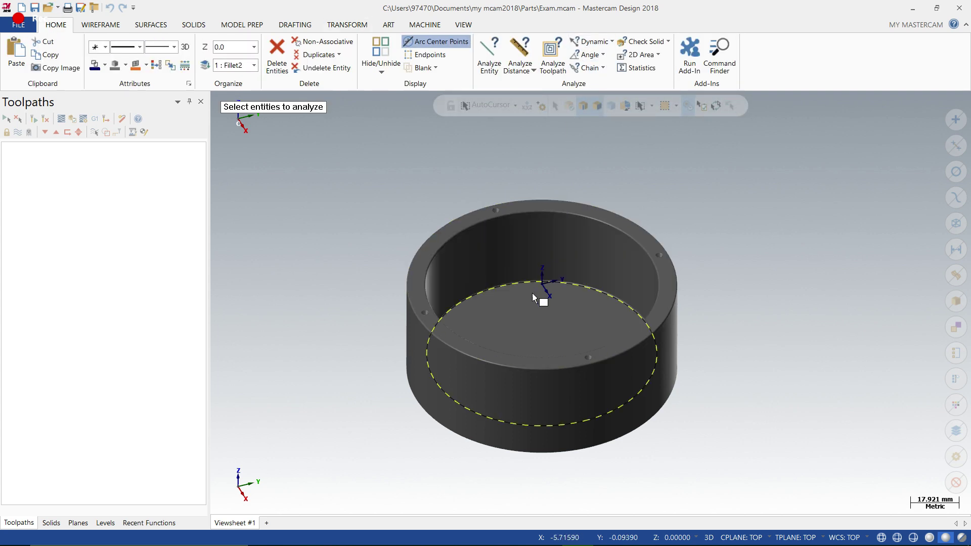
scroll(471, 227, "up", 4)
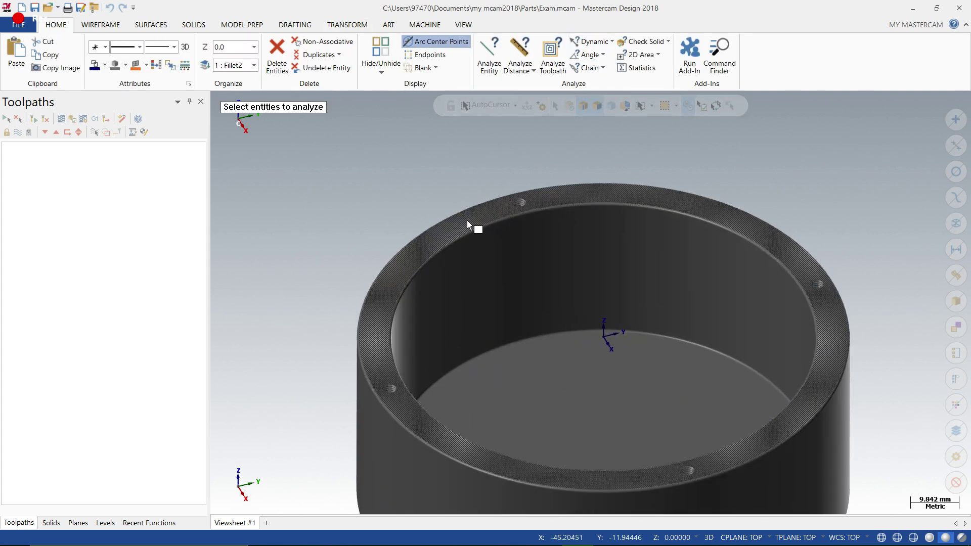
left_click(466, 220)
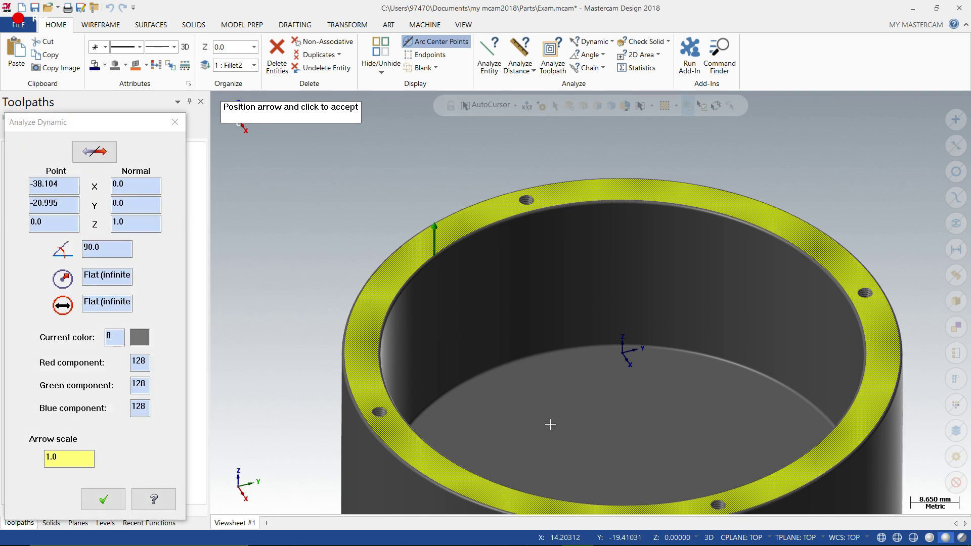
key("Escape")
left_click(528, 435)
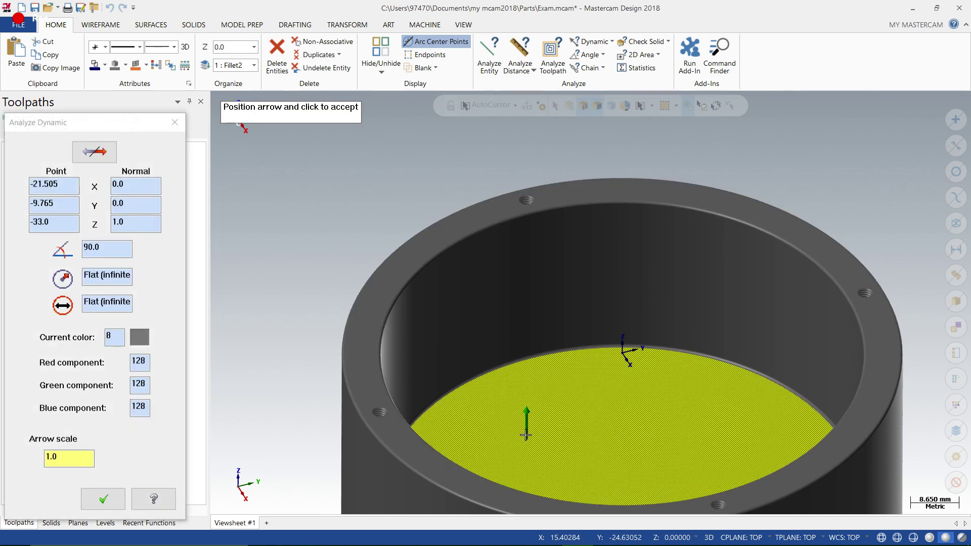
left_click(178, 123)
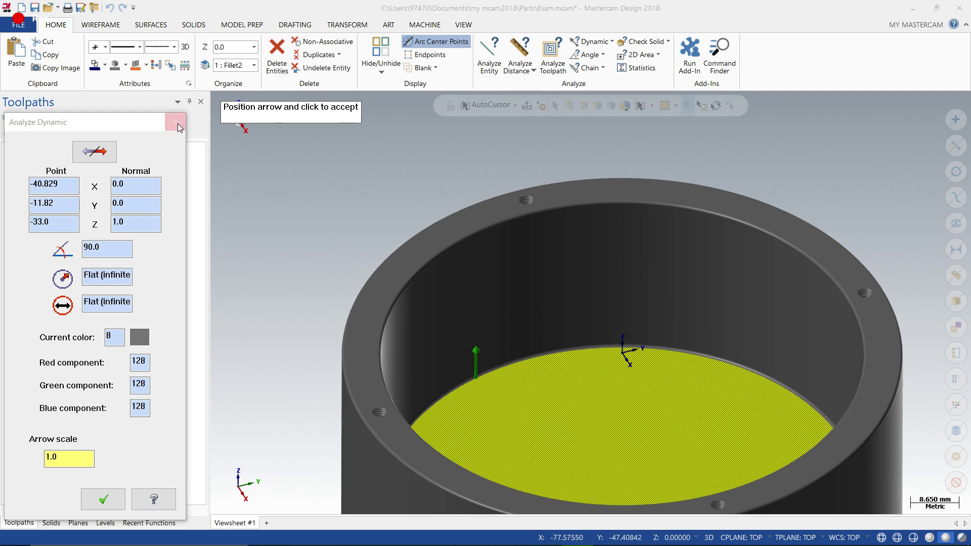
Display the part in the isometric WCS view.
scroll(418, 180, "down", 5)
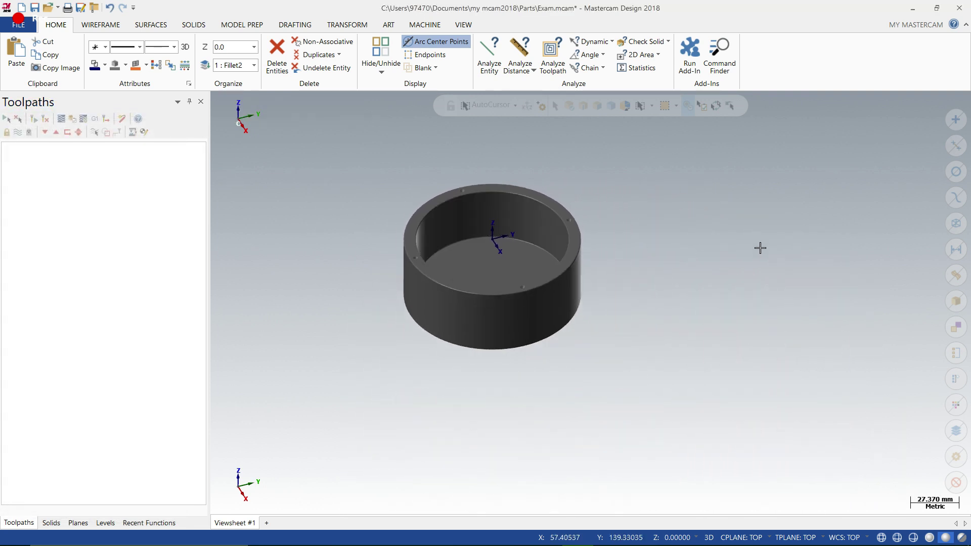
middle_click_drag(666, 277, 670, 327)
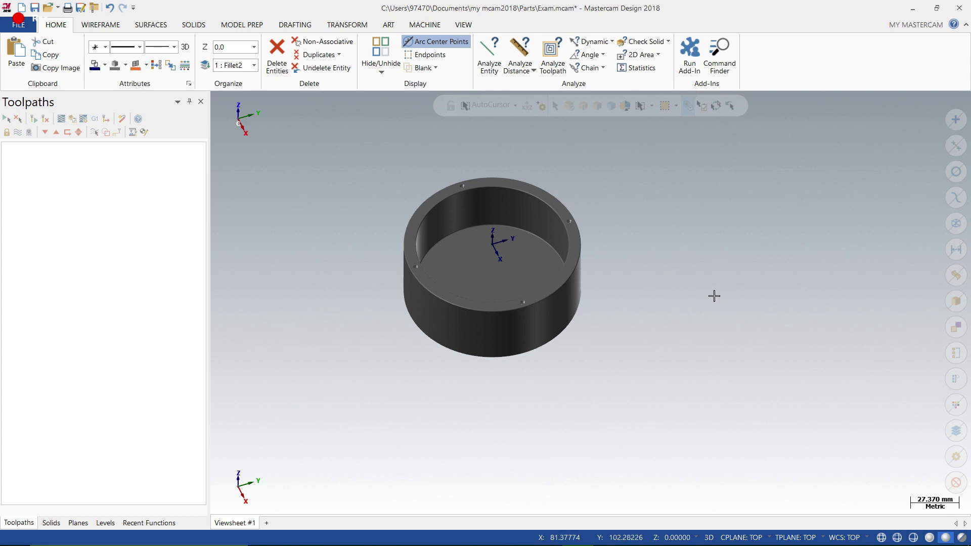
middle_click_drag(713, 295, 700, 268)
scroll(672, 327, "down", 2)
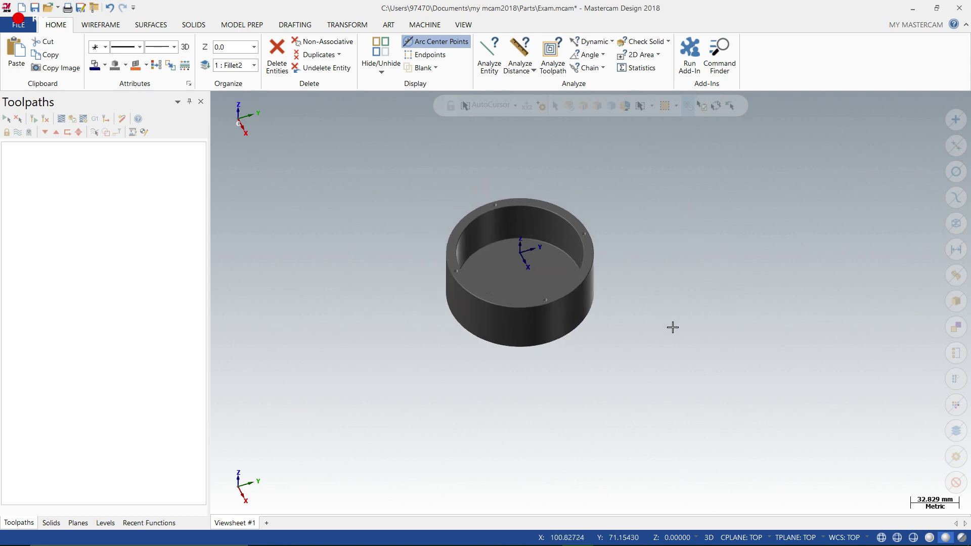
scroll(481, 174, "up", 4)
mouse_move(806, 241)
middle_mouse_down()
mouse_move(822, 187)
mouse_move(818, 248)
middle_mouse_up()
right_click(818, 248)
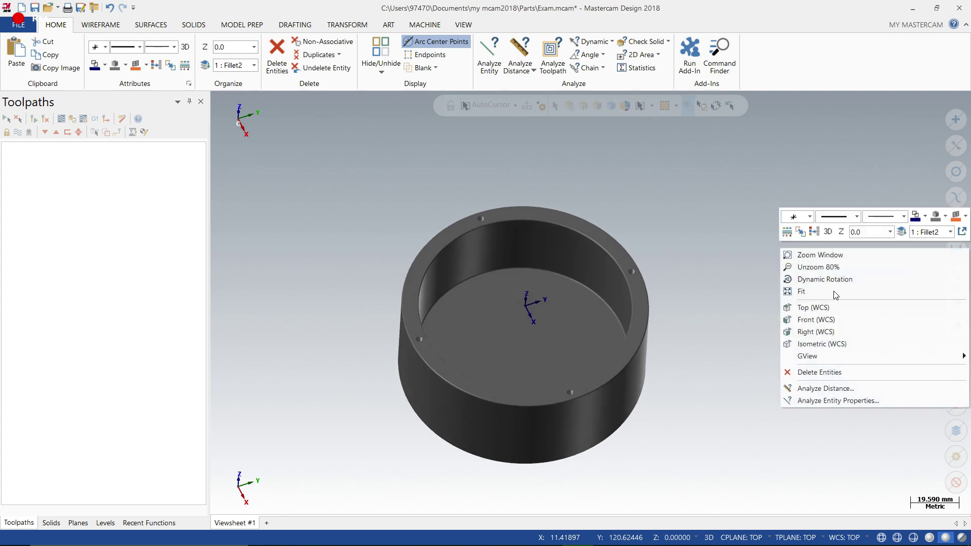
left_click(839, 340)
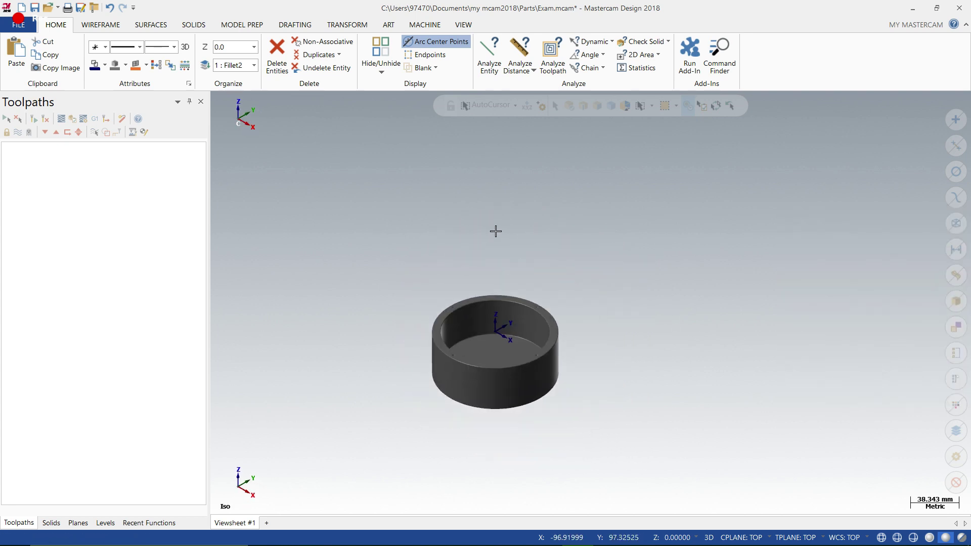
scroll(505, 390, "up", 2)
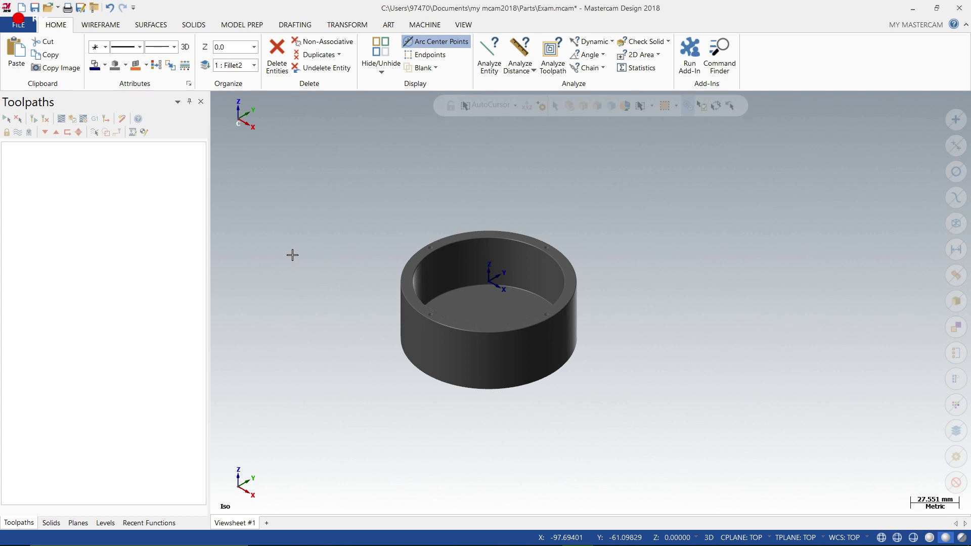
Add the default mill machine to the part and expand its machine group properties.
left_click(434, 27)
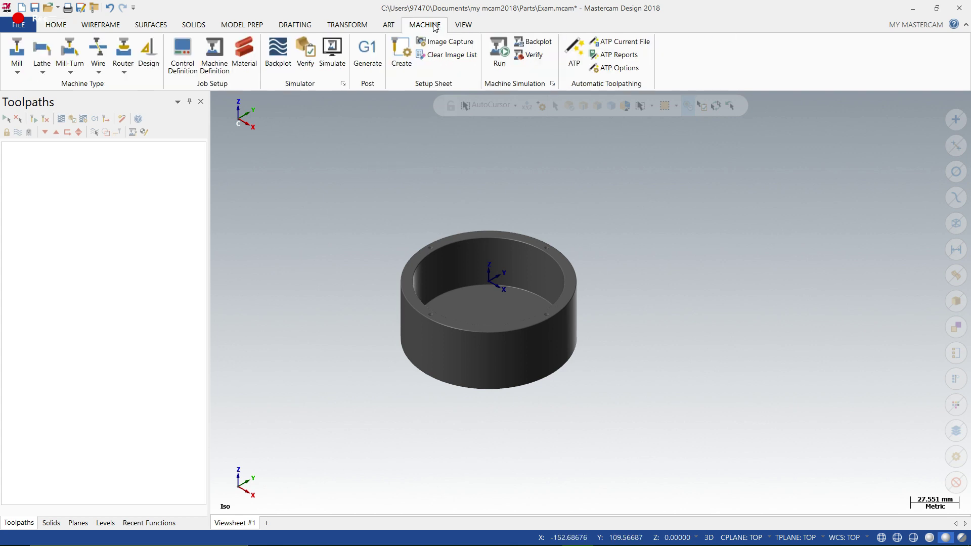
left_click(16, 63)
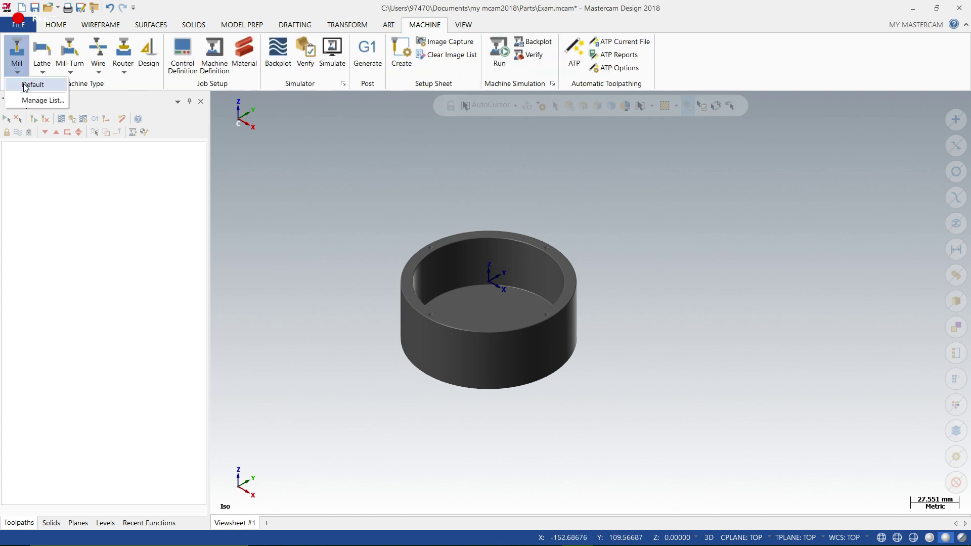
left_click(28, 88)
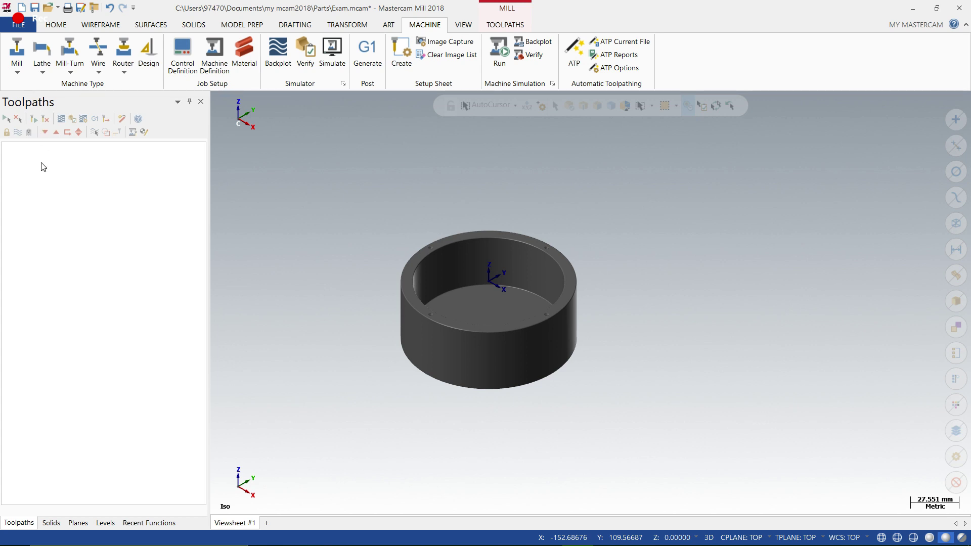
left_click(17, 156)
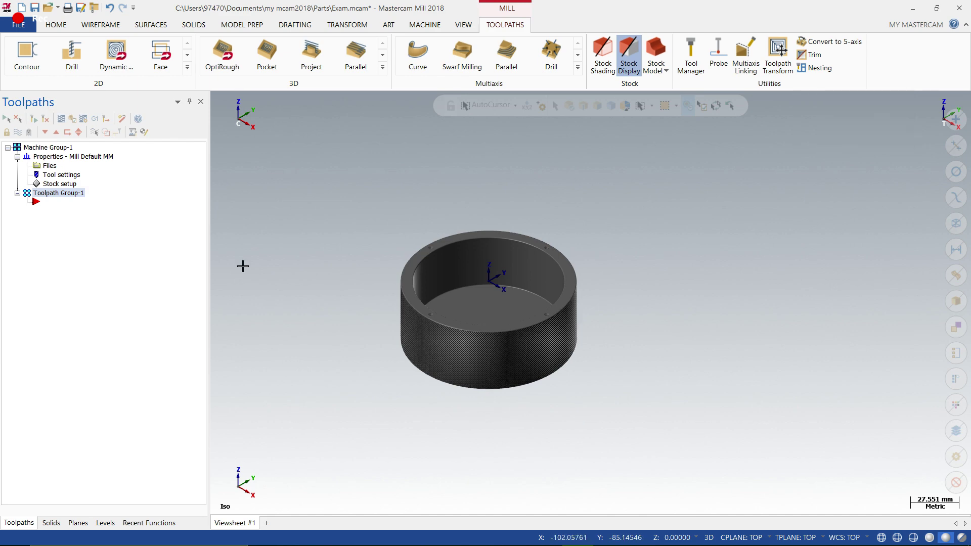
Define cylindrical stock along the Z axis from a bounding box around the cup solid, and turn off the stock display.
left_click(46, 167)
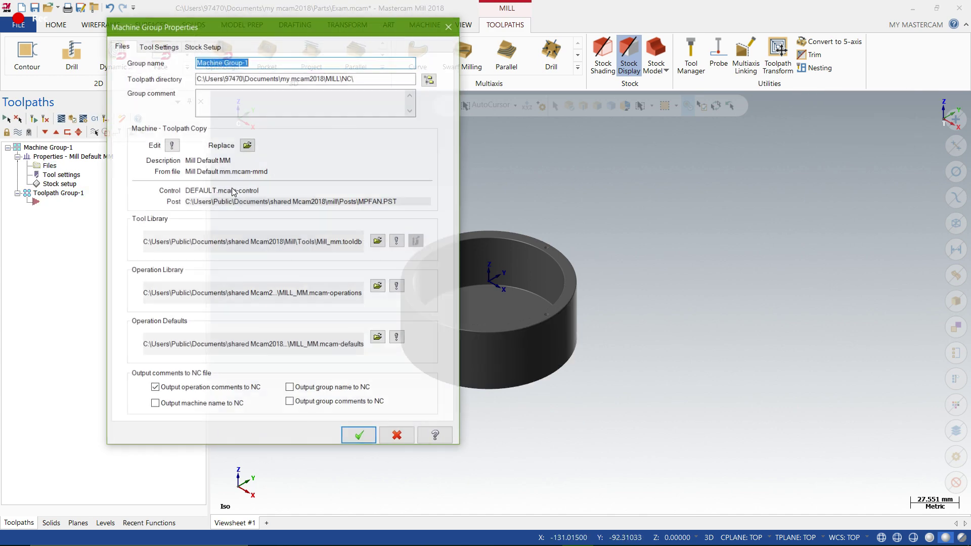
left_click(202, 46)
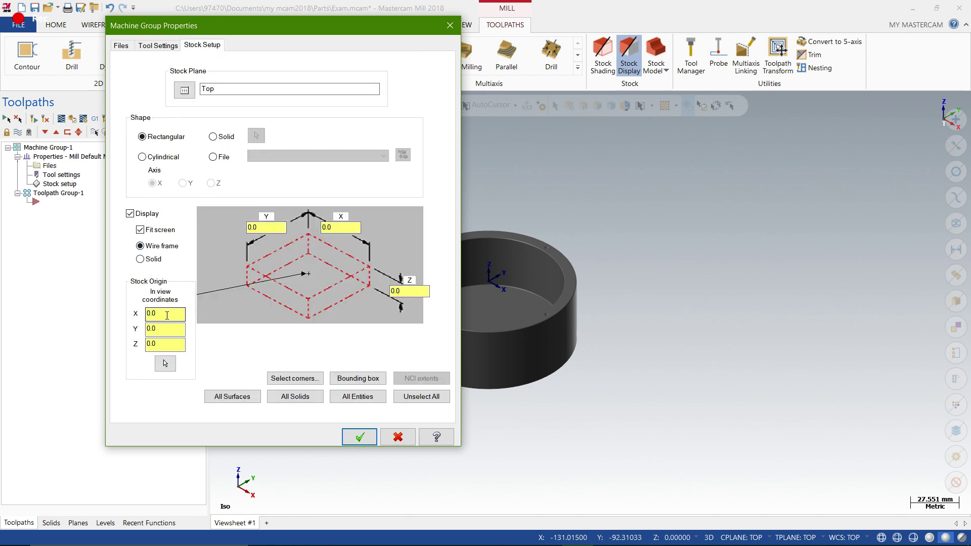
left_click(358, 379)
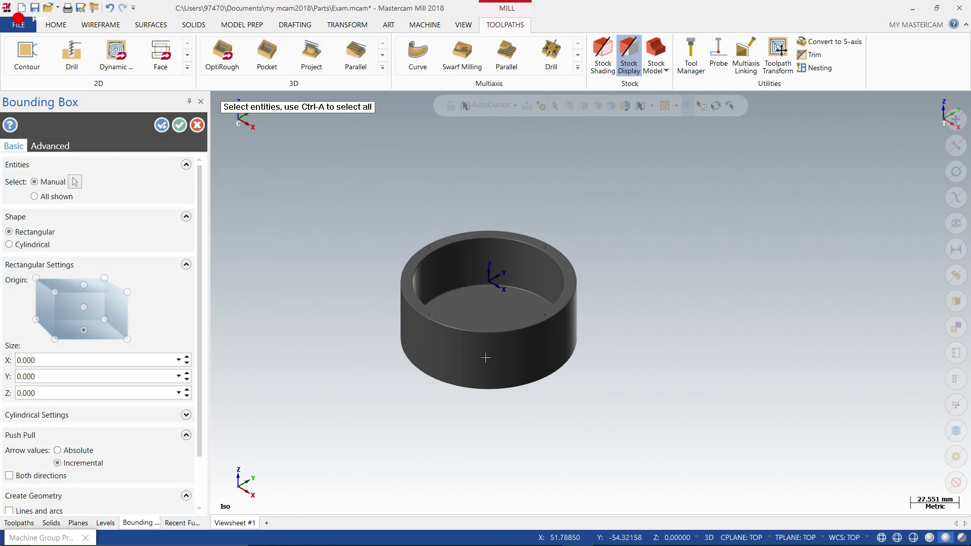
left_click(485, 357)
key("Return")
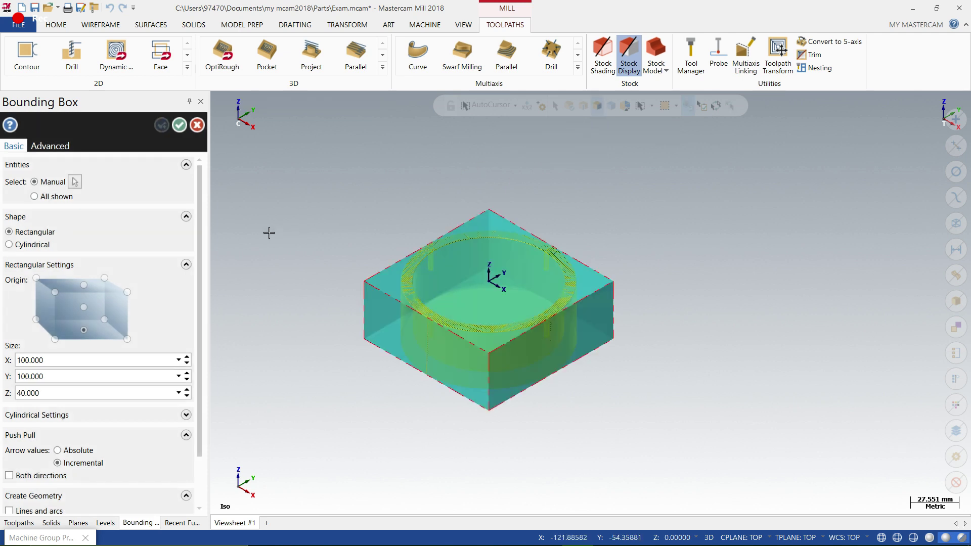
left_click(9, 245)
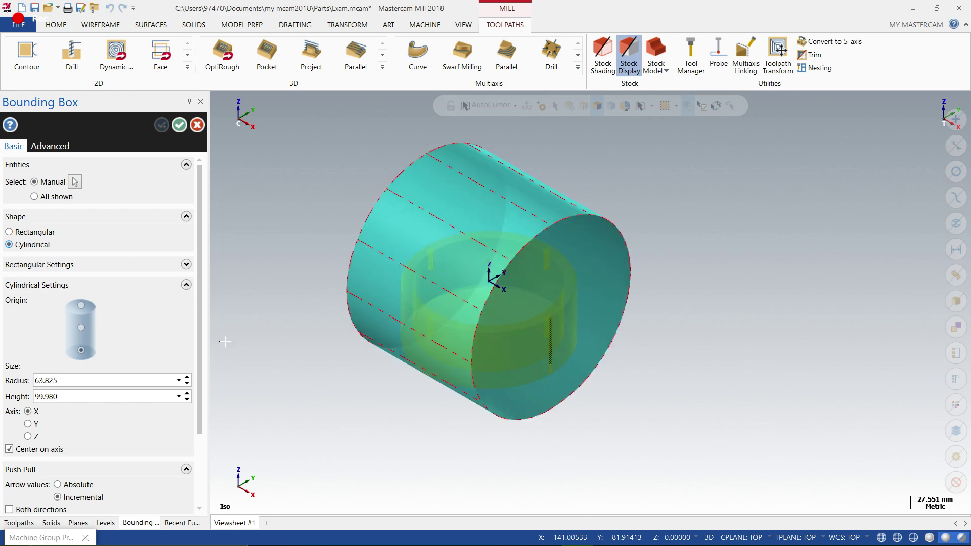
left_click(26, 438)
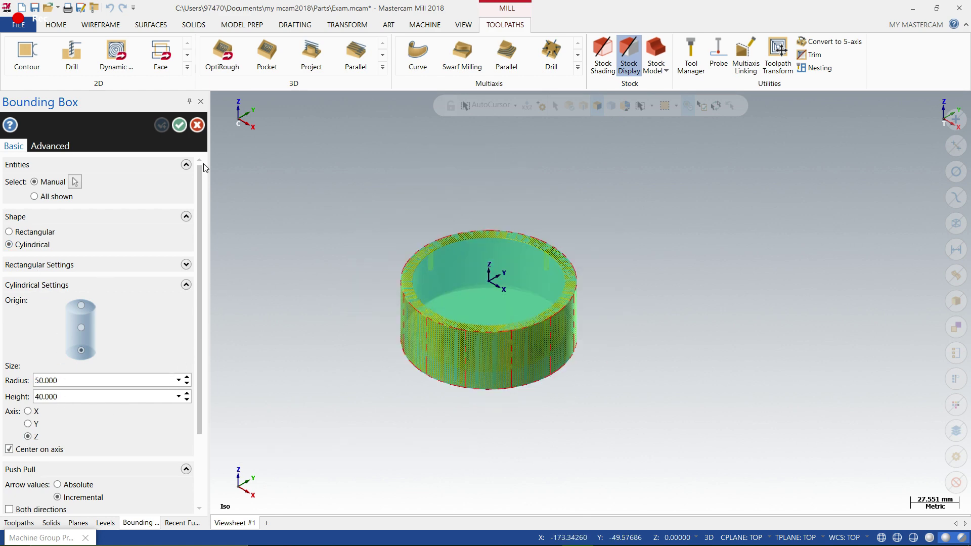
left_click(180, 125)
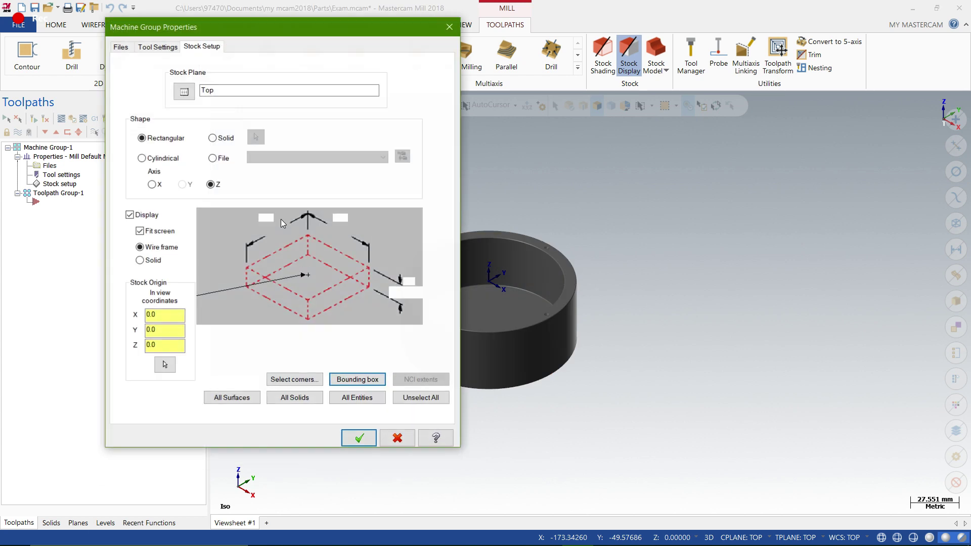
left_click(130, 213)
Enable sequential tool numbering and duplicate tool number warnings, and set the sequence numbers to start at 1 with an increment of 1.
left_click(177, 49)
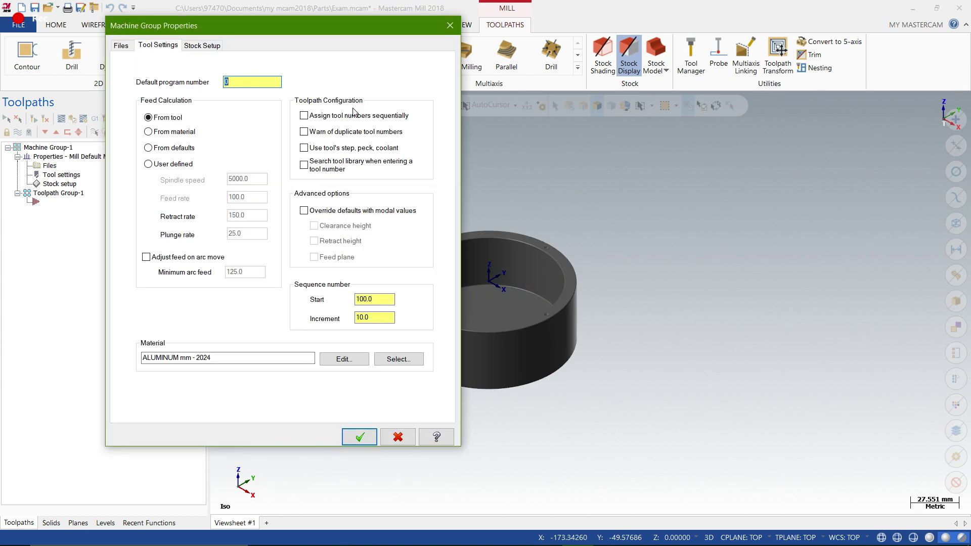
left_click(304, 116)
left_click_drag(375, 299, 344, 305)
type("1")
key("Tab")
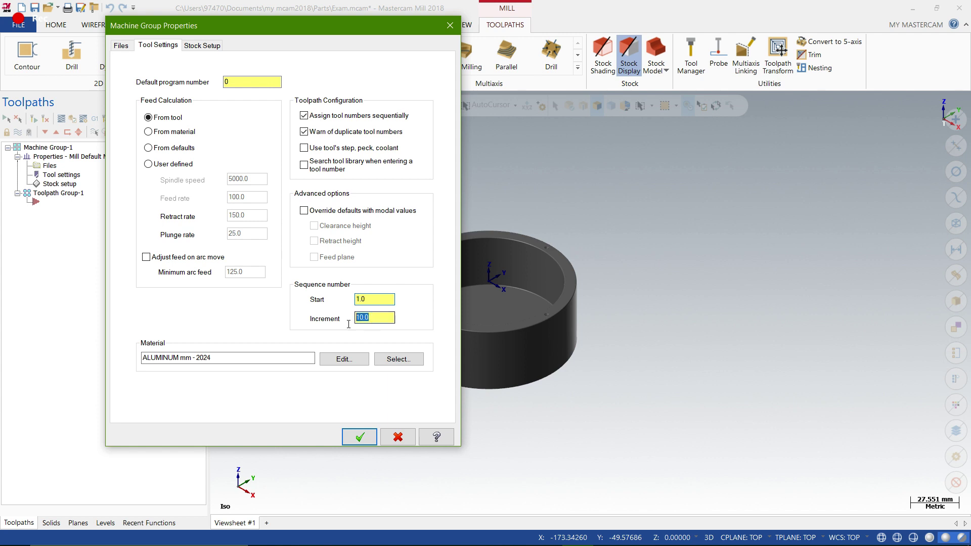
type("1")
left_click(374, 298)
left_click(359, 436)
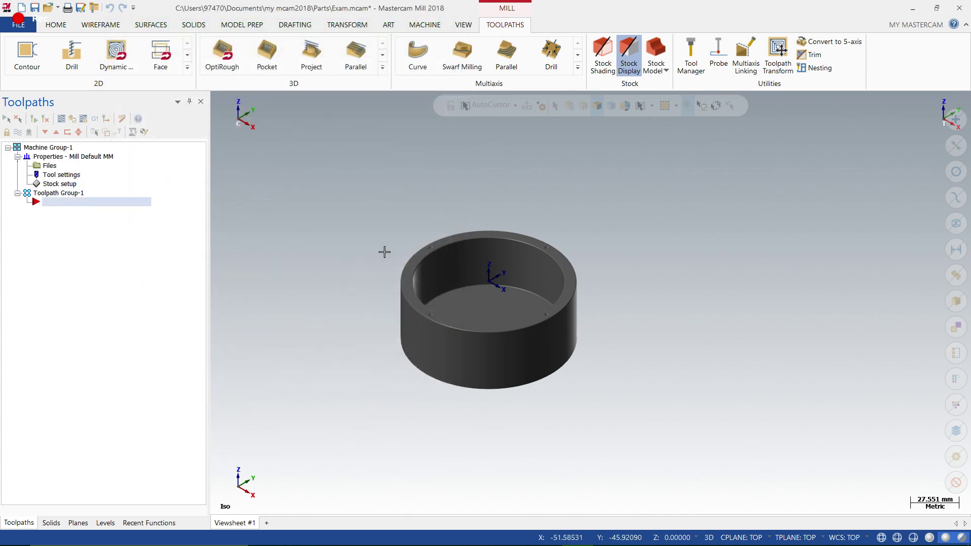
Inspect the cup from a closer, tilted angle and restore the isometric view.
scroll(384, 268, "up", 3)
scroll(376, 264, "down", 2)
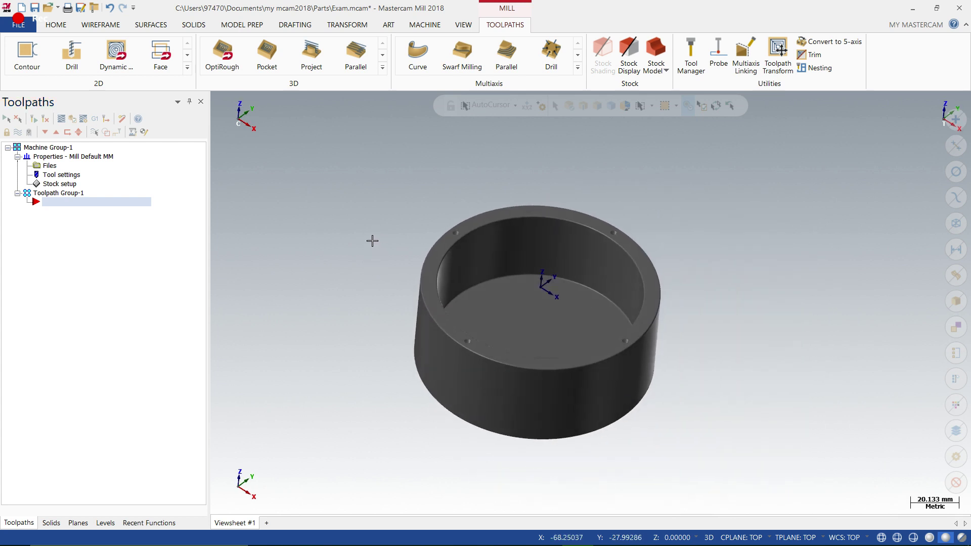
middle_click_drag(369, 243, 362, 268)
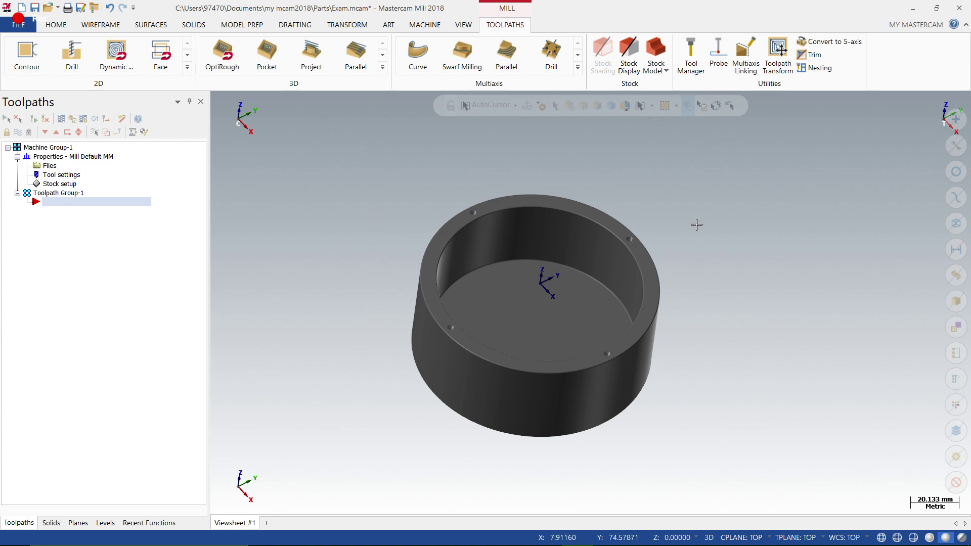
middle_click_drag(706, 229, 709, 221)
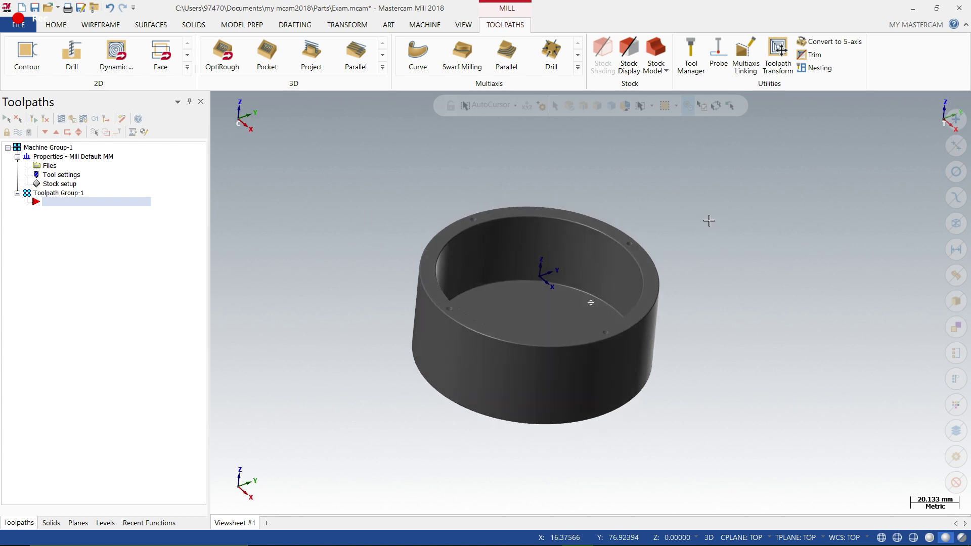
right_click(709, 221)
left_click(733, 314)
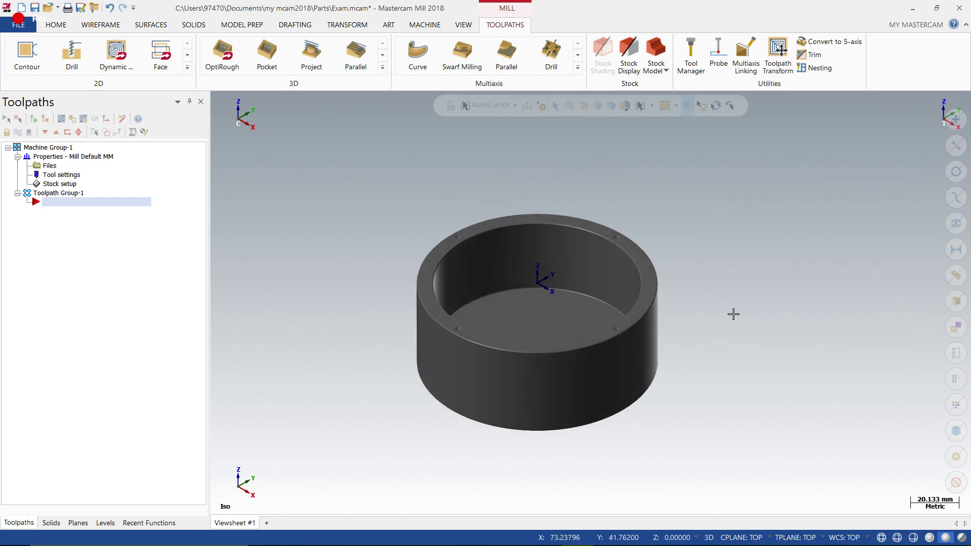
Try to thicken the cup solid.
left_click(198, 26)
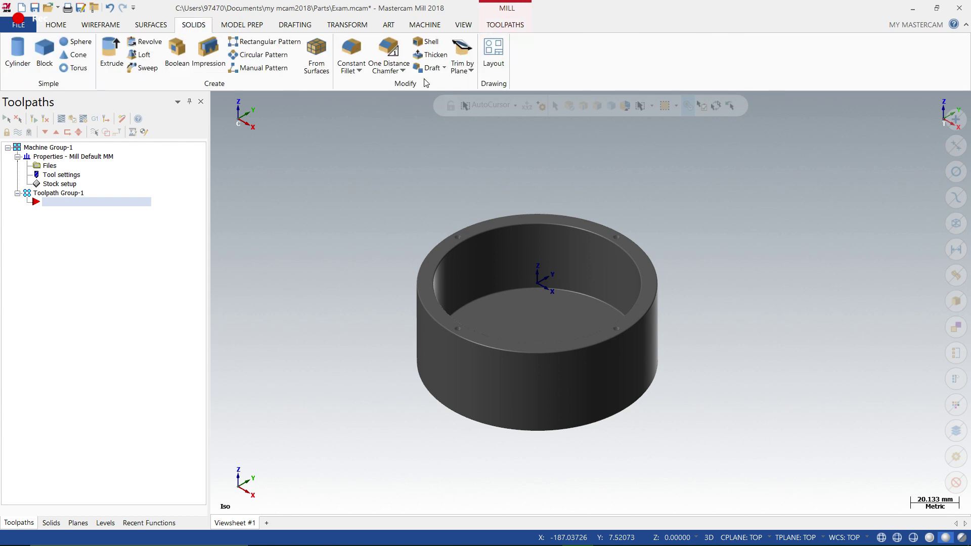
left_click(434, 55)
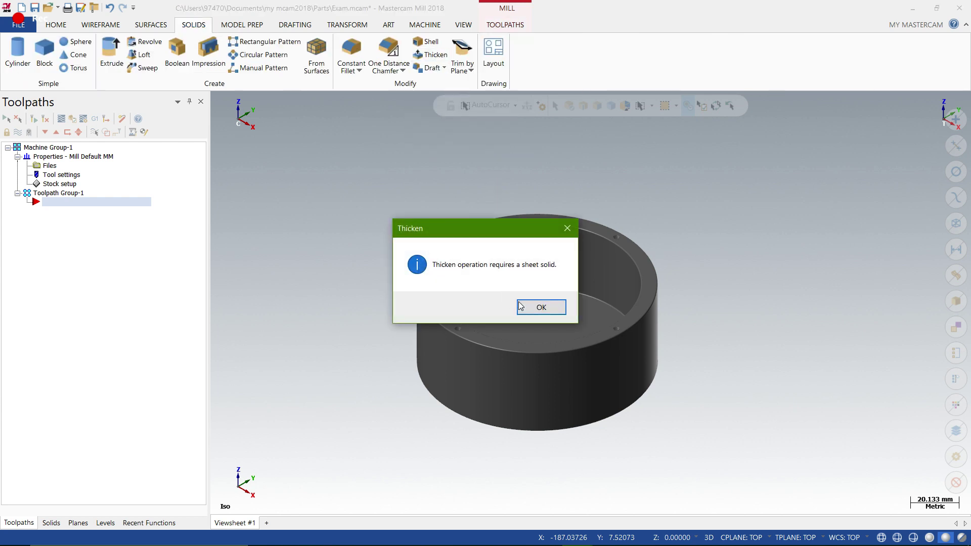
left_click(526, 307)
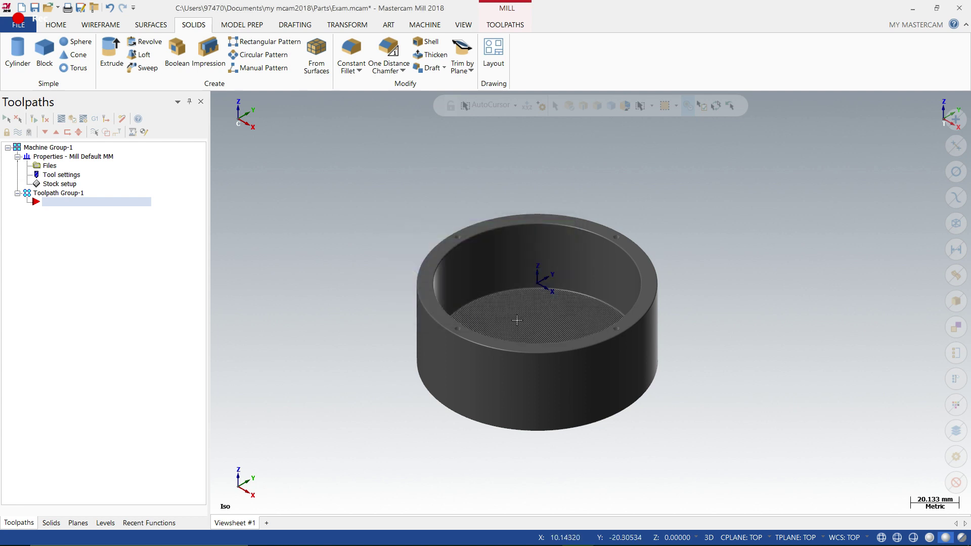
left_click(433, 55)
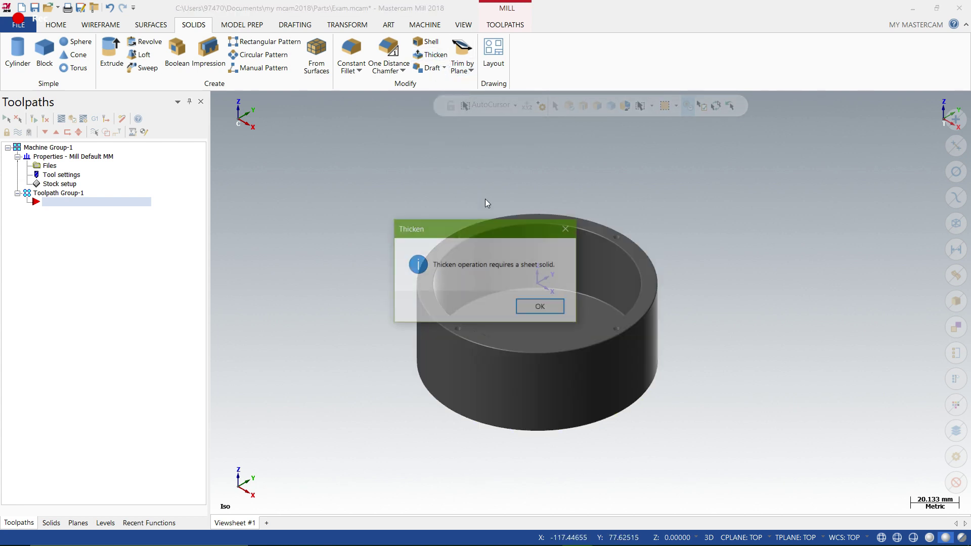
left_click(552, 308)
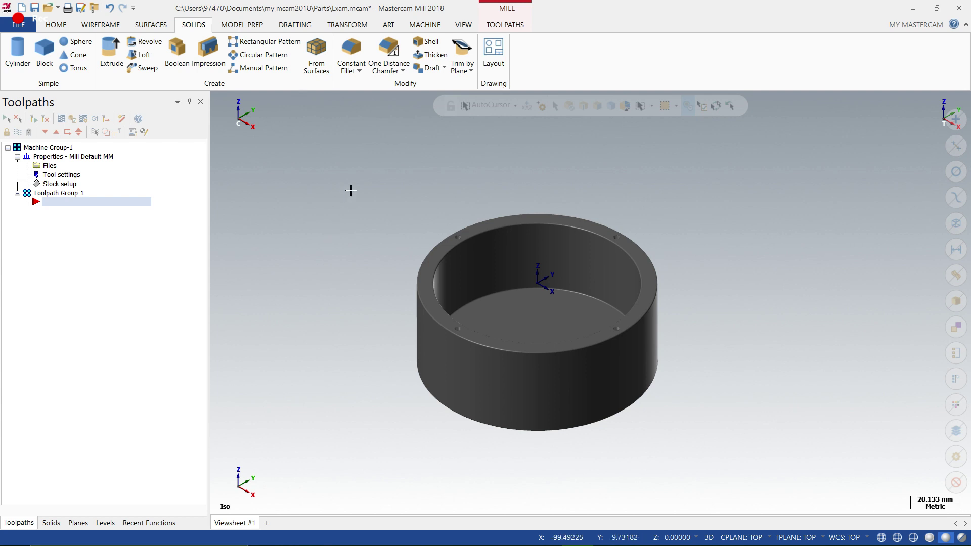
left_click(429, 27)
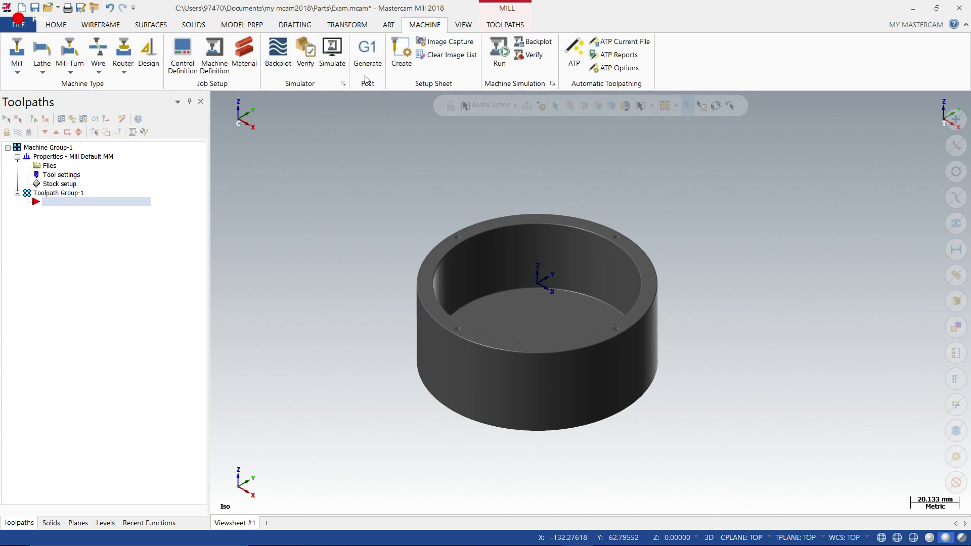
left_click(489, 24)
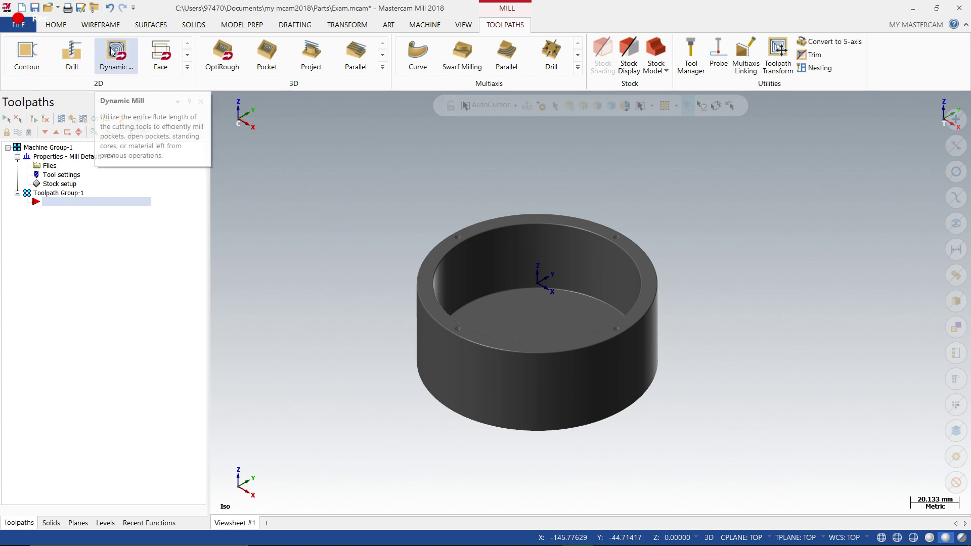
middle_click_drag(401, 182, 393, 233)
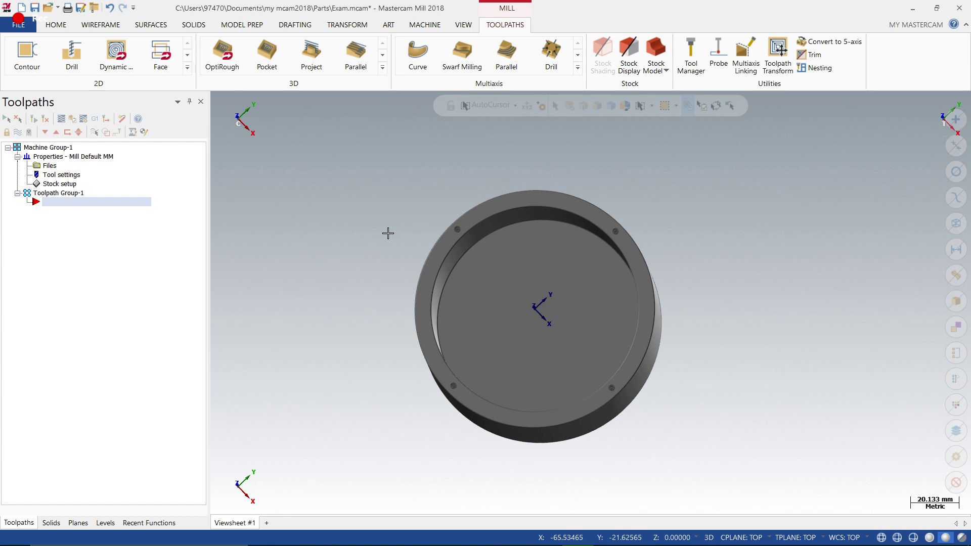
middle_click_drag(388, 232, 413, 210)
scroll(445, 263, "up", 5)
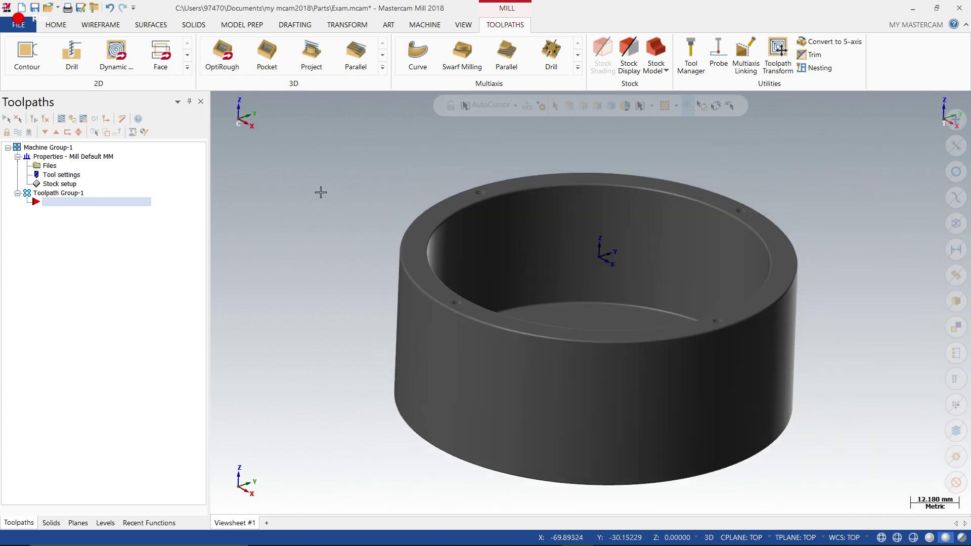
Create curves along the circular edges at the mouth of the cup's pocket with Curve One Edge.
left_click(103, 25)
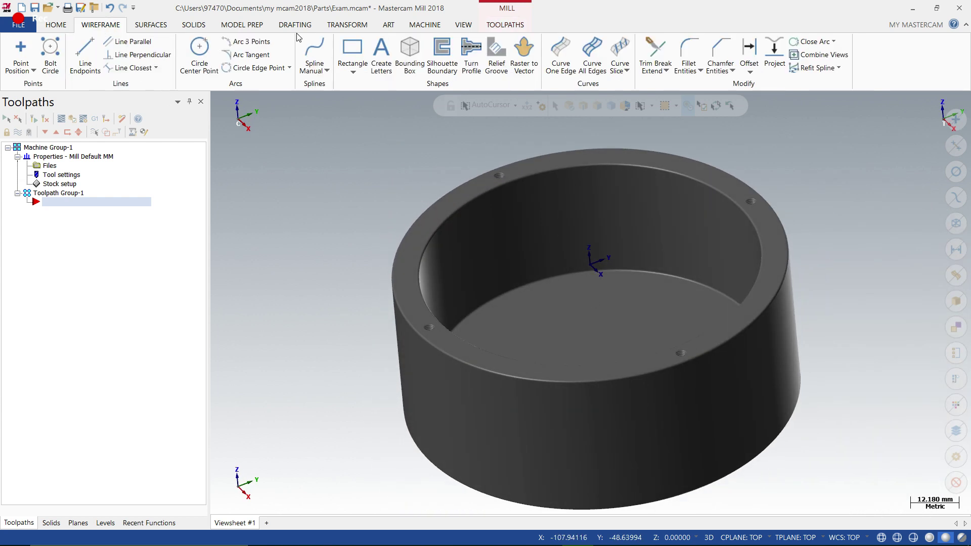
left_click(562, 53)
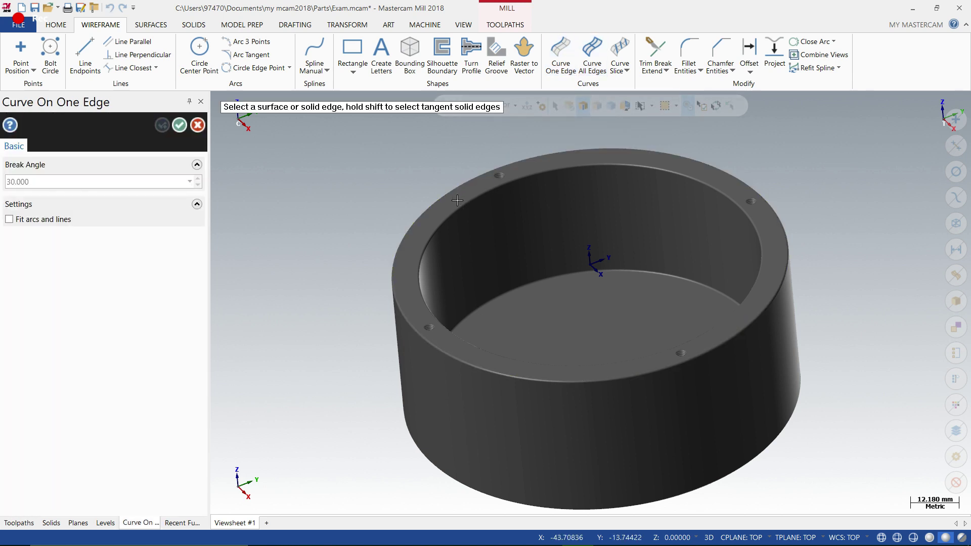
left_click(456, 217)
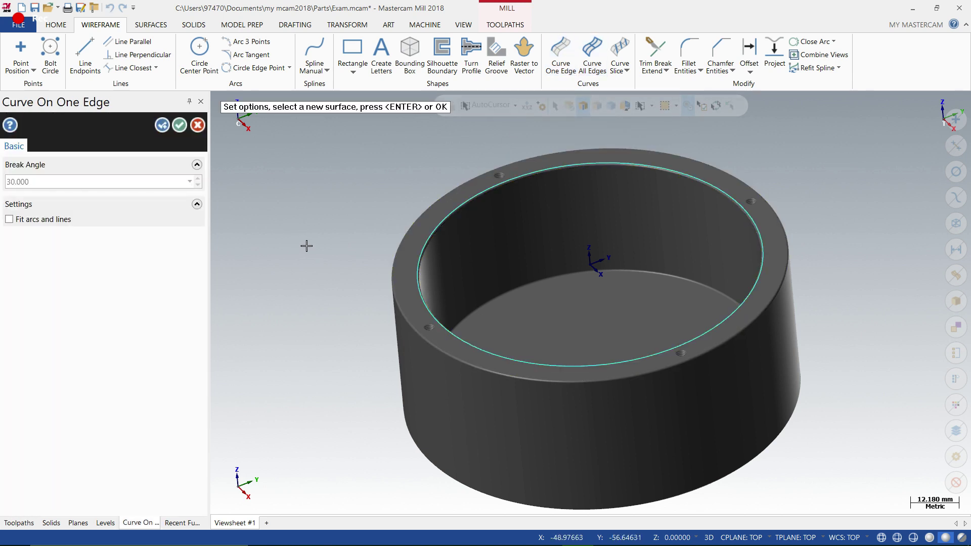
middle_click_drag(518, 236, 448, 284)
scroll(448, 283, "up", 8)
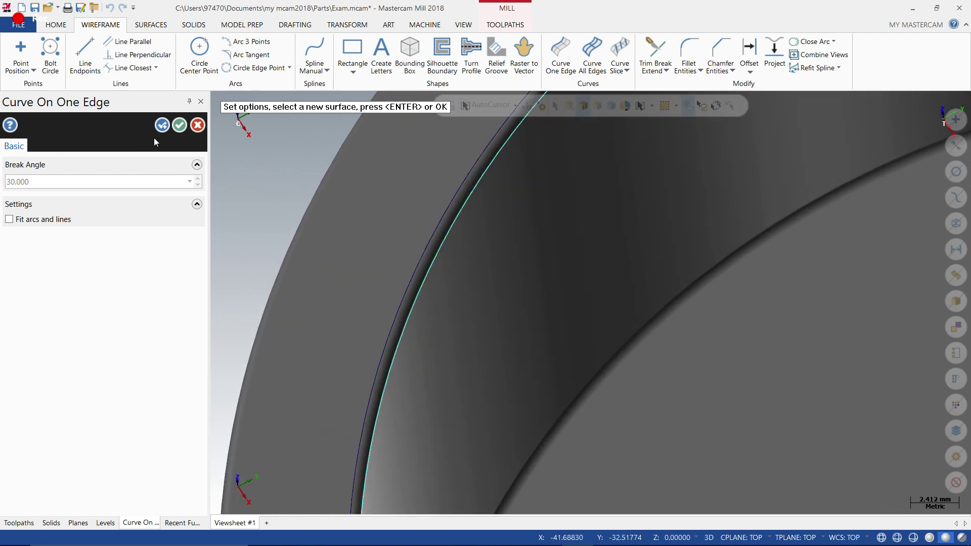
left_click(179, 125)
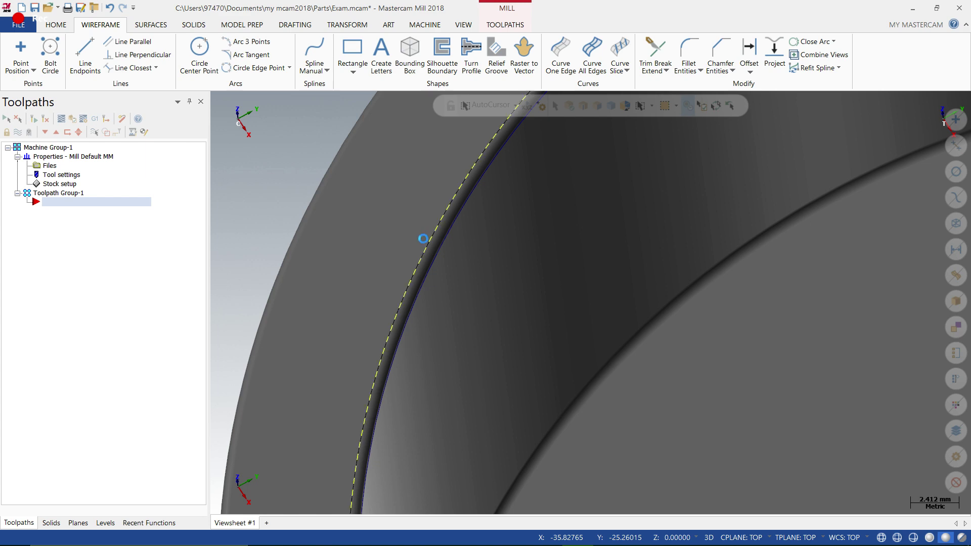
Delete the edge curve running around the mouth of the pocket.
scroll(423, 239, "down", 7)
scroll(430, 202, "down", 4)
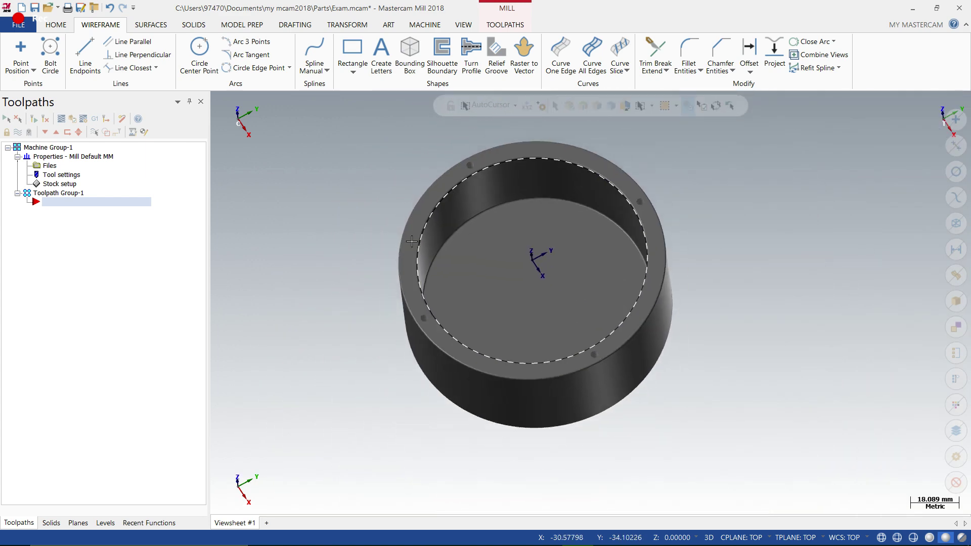
middle_click_drag(430, 203, 460, 278)
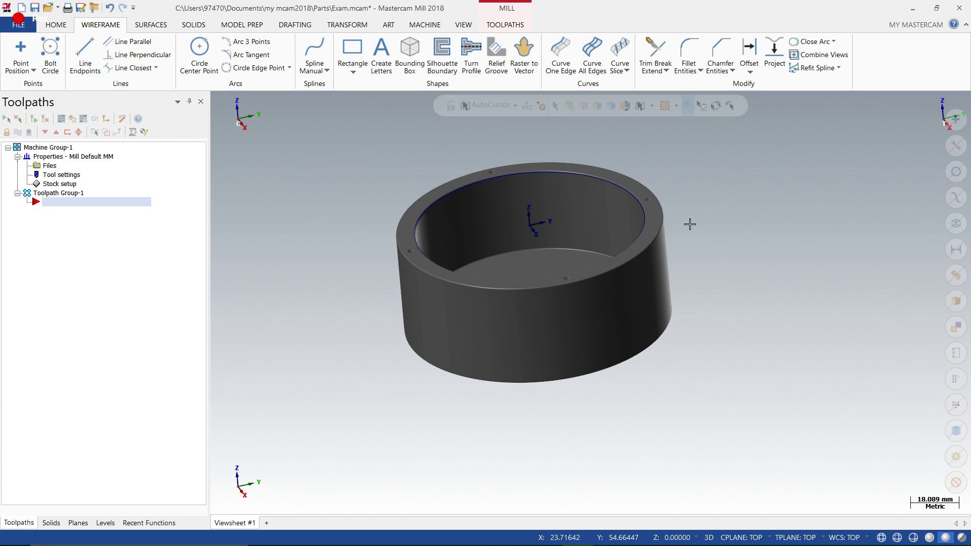
scroll(687, 200, "up", 2)
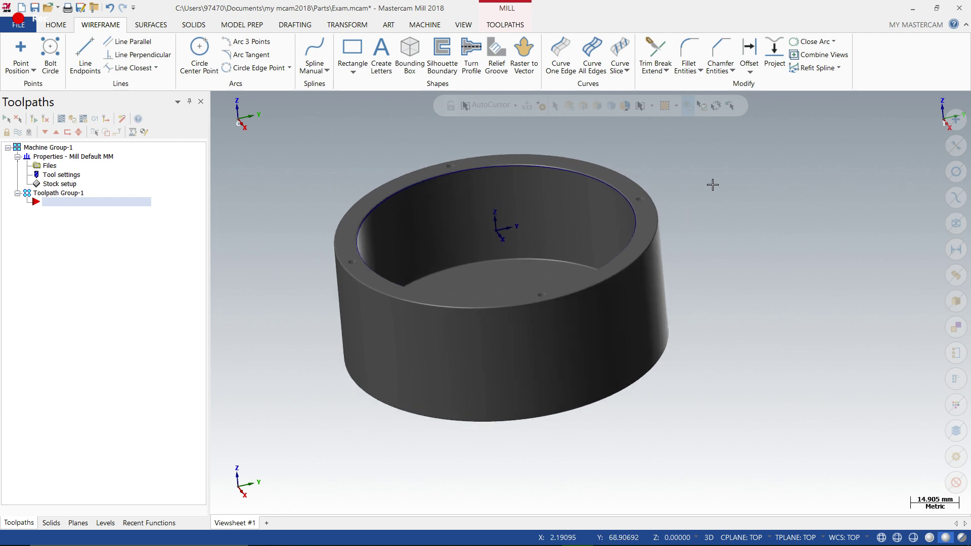
middle_click_drag(713, 184, 725, 194)
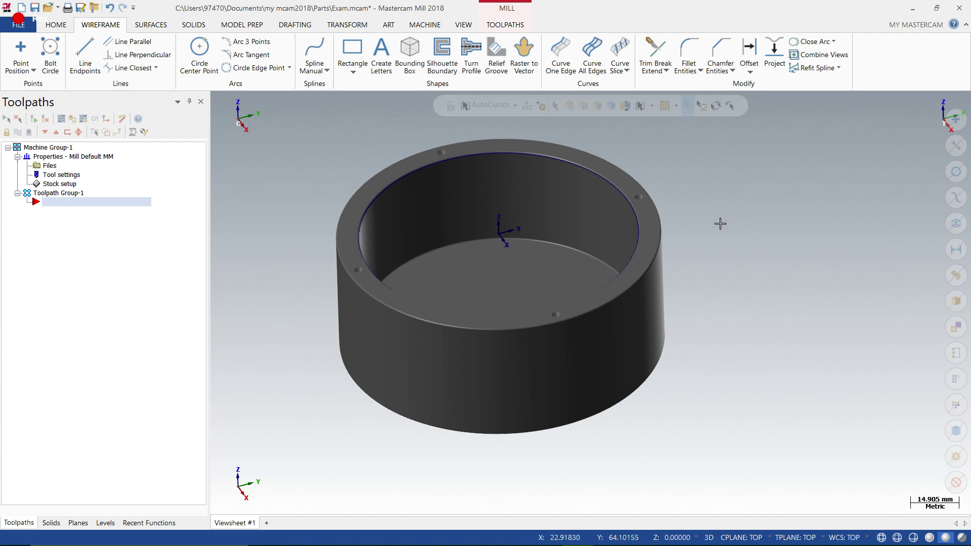
mouse_move(720, 221)
middle_mouse_down()
mouse_move(718, 241)
mouse_move(714, 230)
middle_mouse_up()
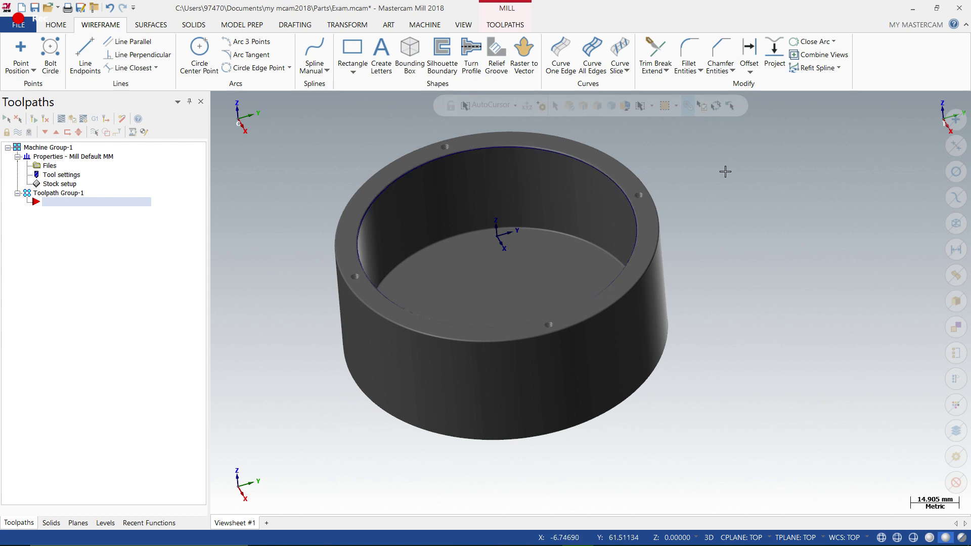
left_click(617, 191)
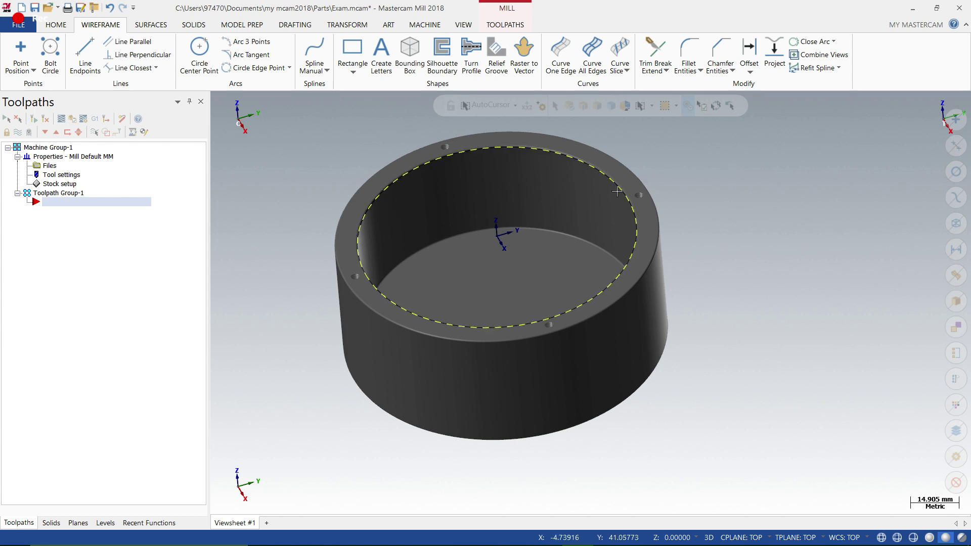
key("Delete")
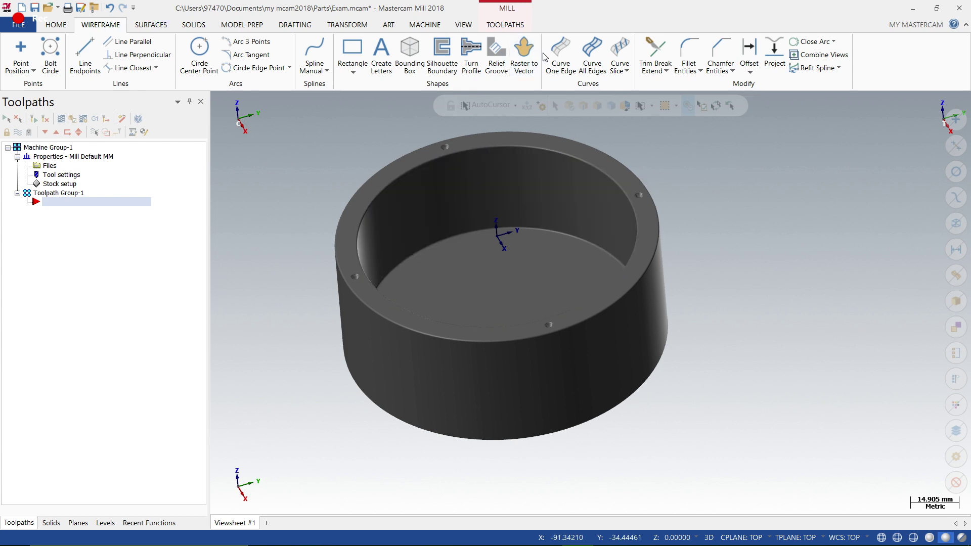
Create a curve along the inner circular edge at the mouth of the cup's pocket with Curve One Edge.
left_click(561, 55)
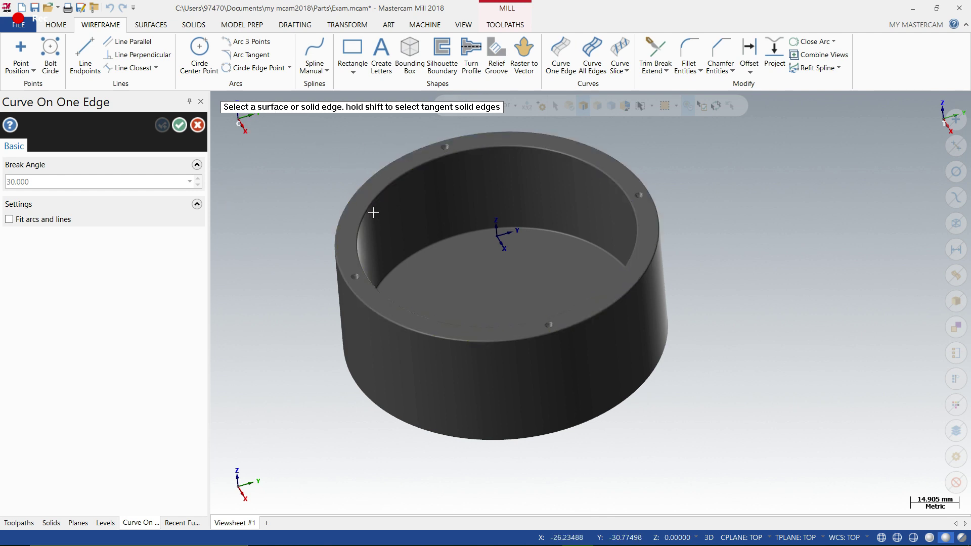
scroll(369, 213, "up", 4)
scroll(365, 220, "down", 3)
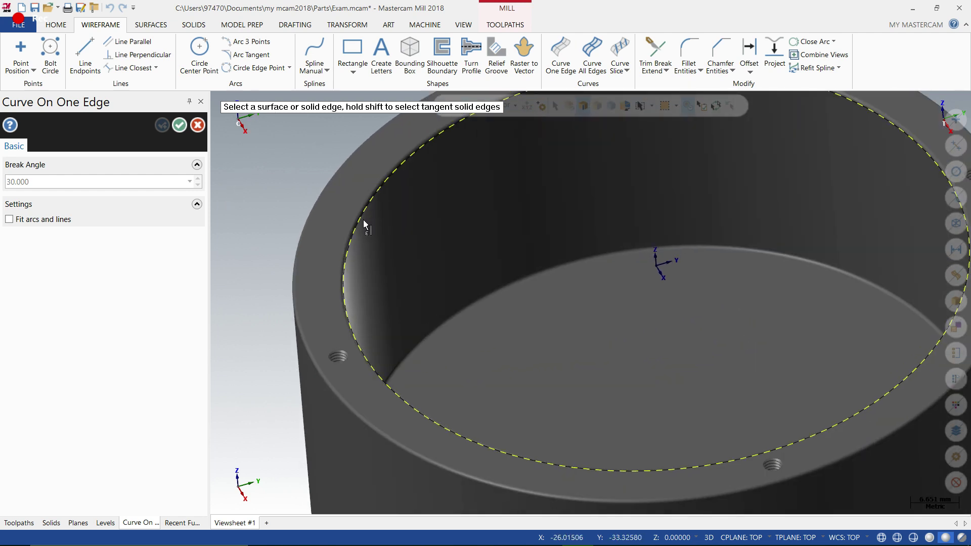
left_click(364, 219)
scroll(408, 256, "down", 4)
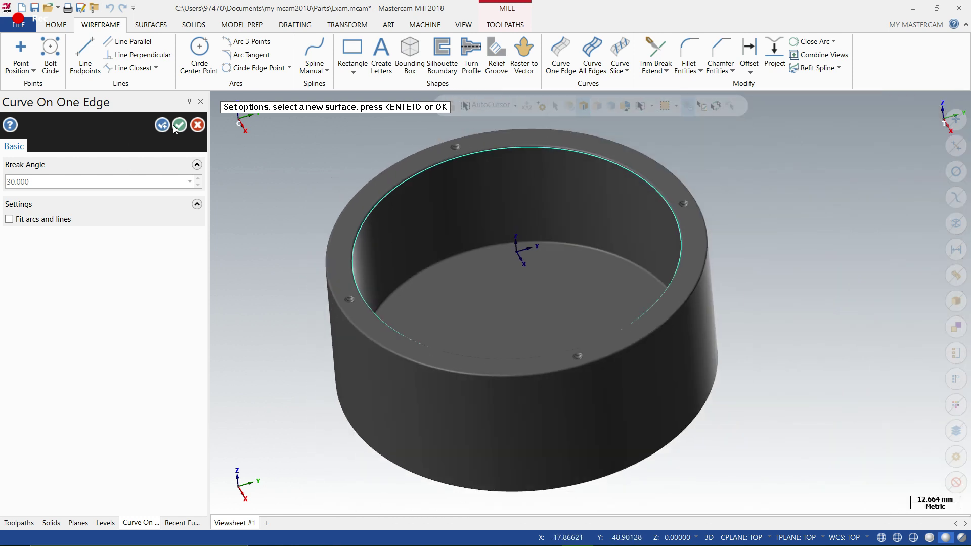
left_click(180, 125)
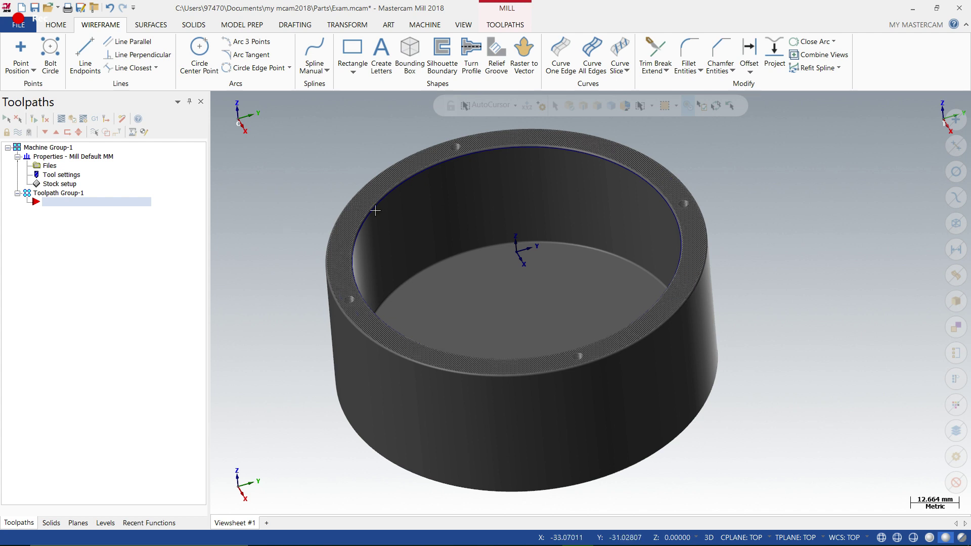
Start a Dynamic Mill toolpath with the pocket's edge curve chained as the machining region, using the Stay inside strategy.
middle_click_drag(792, 224, 813, 230)
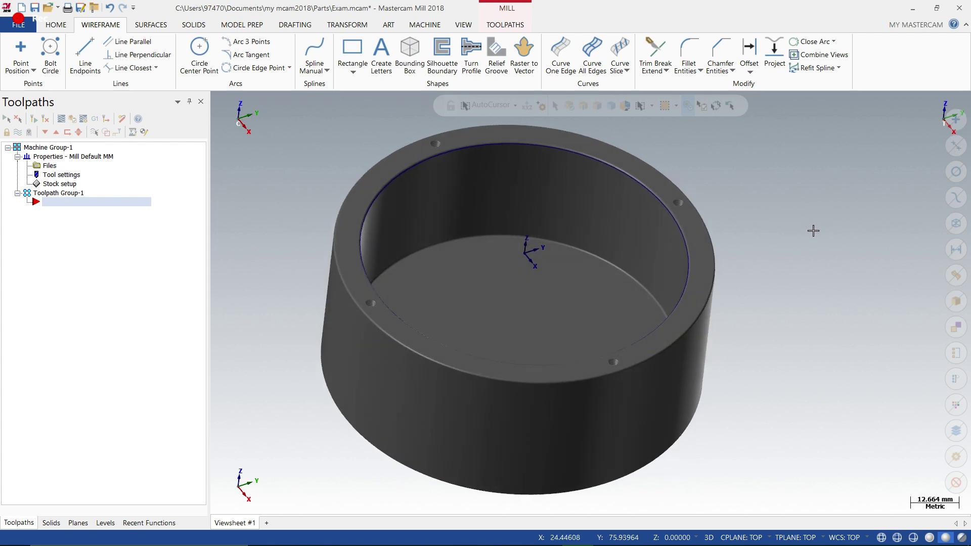
left_click(512, 28)
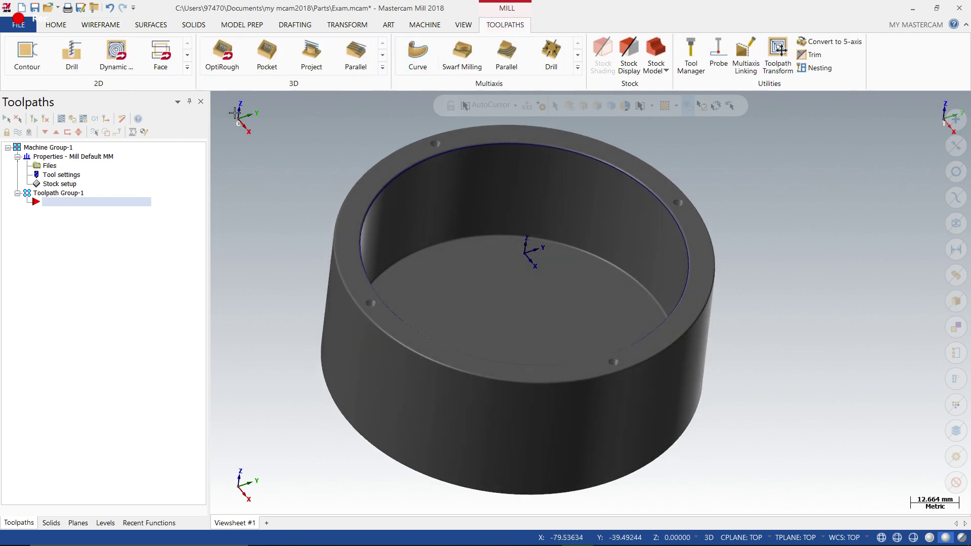
left_click(109, 58)
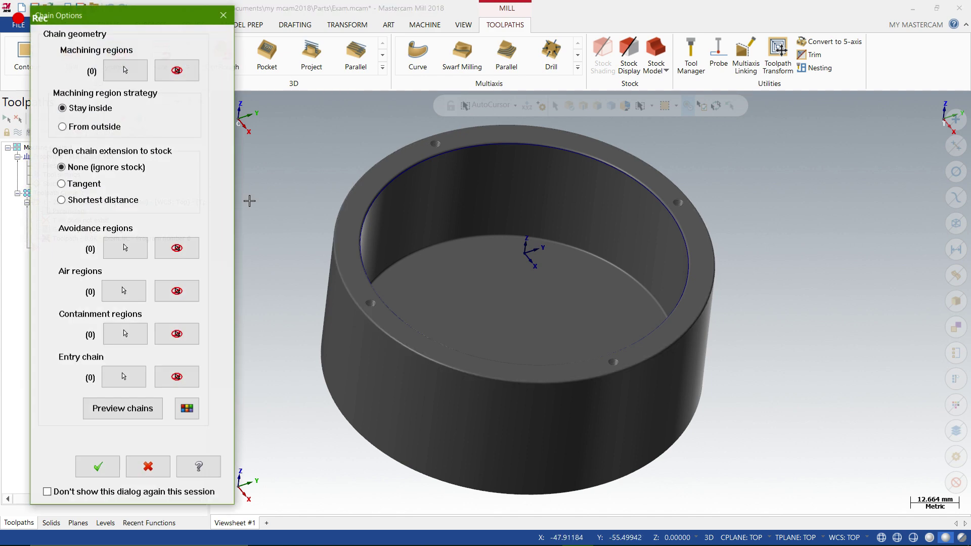
left_click(126, 72)
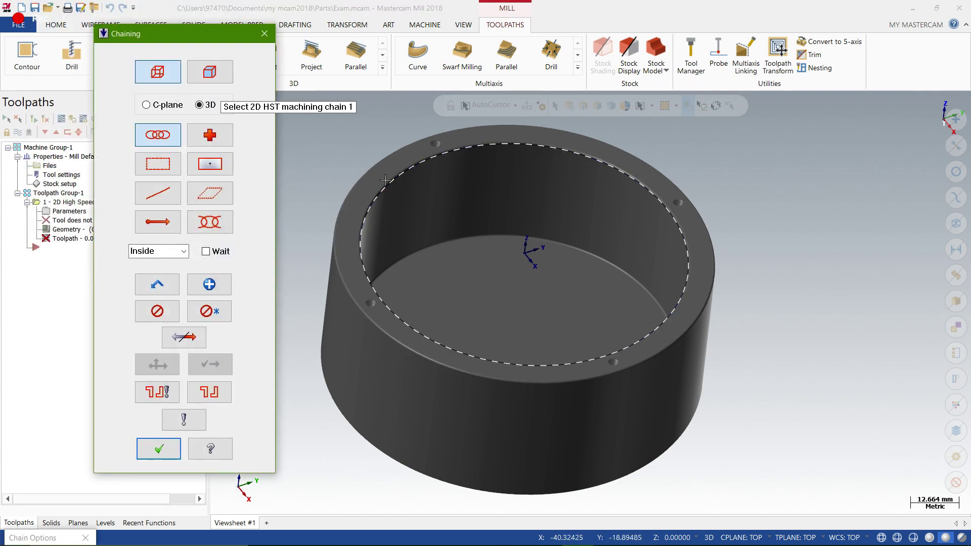
left_click(366, 283)
left_click(159, 449)
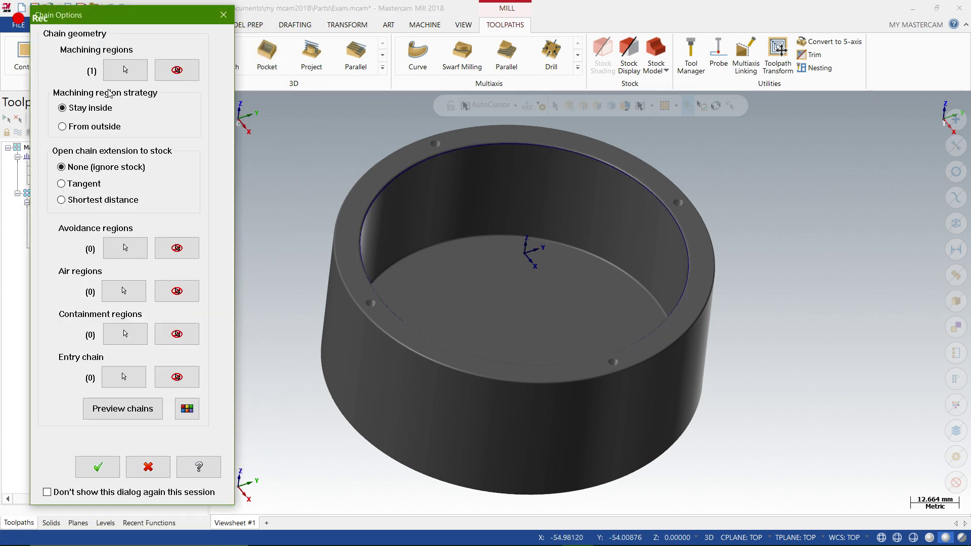
left_click(99, 468)
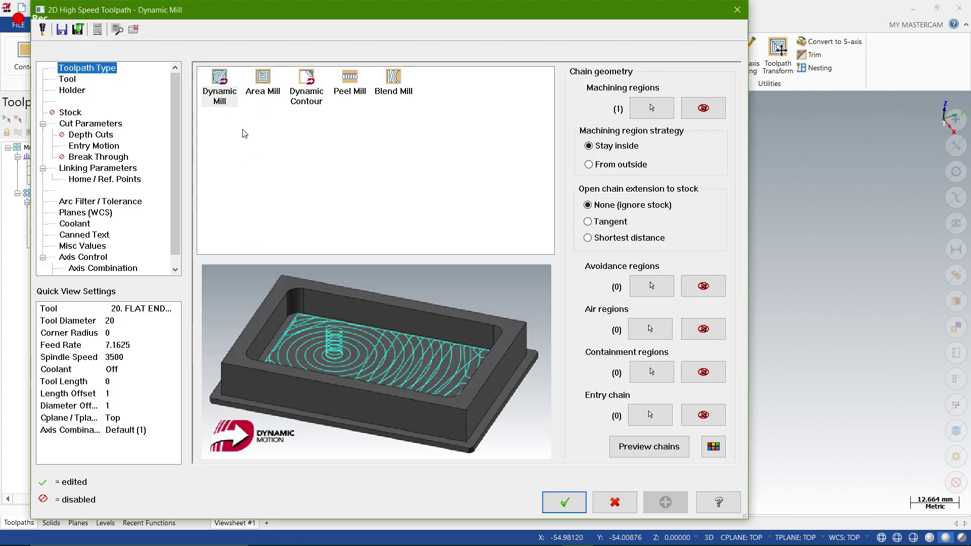
Create a new flat end mill with a 12 mm cutting diameter, 75 mm overall length and 25 mm cutting length for the toolpath.
left_click(66, 80)
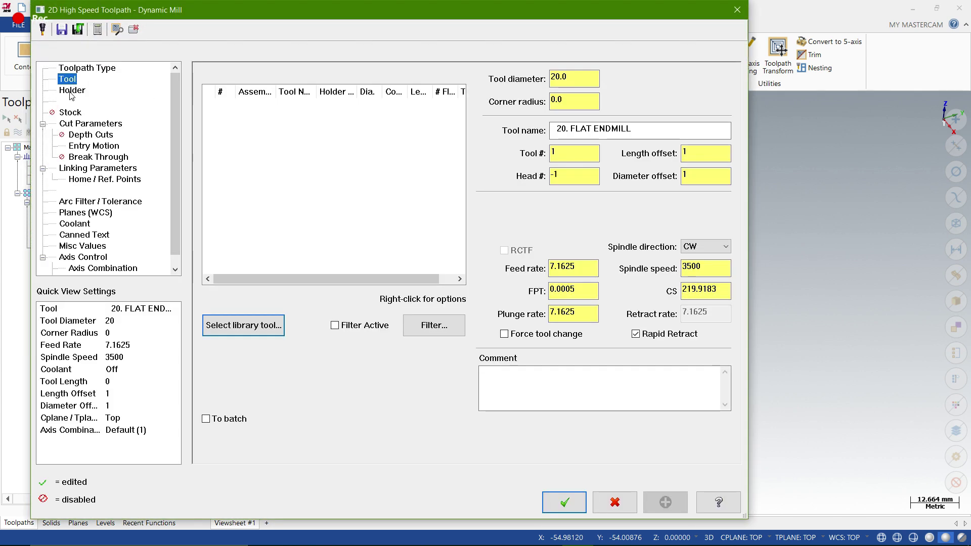
right_click(245, 130)
left_click(273, 147)
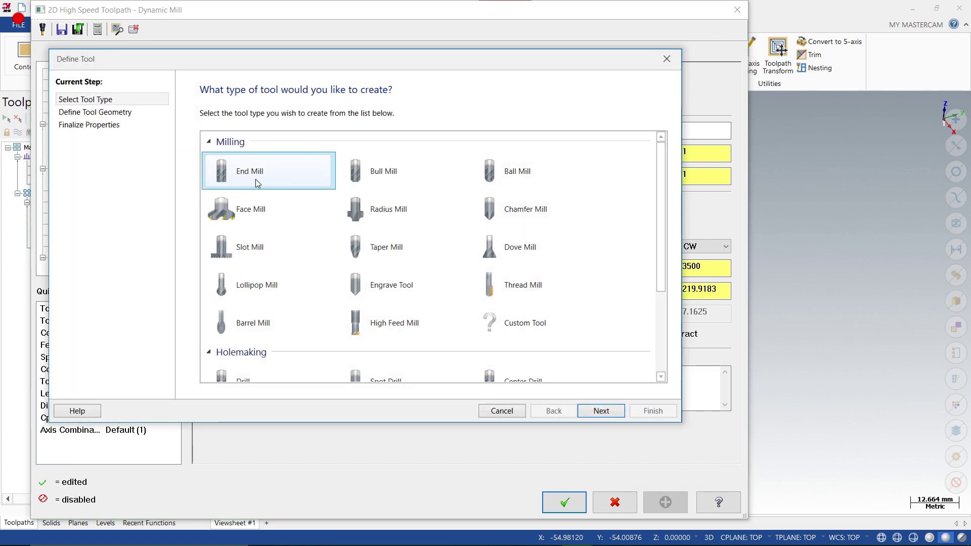
double_click(256, 179)
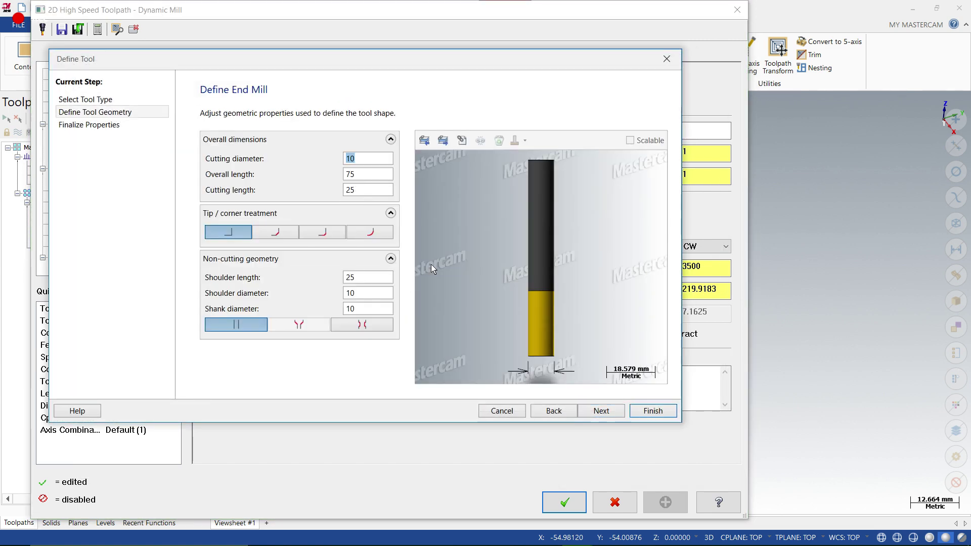
type("12")
left_click(362, 178)
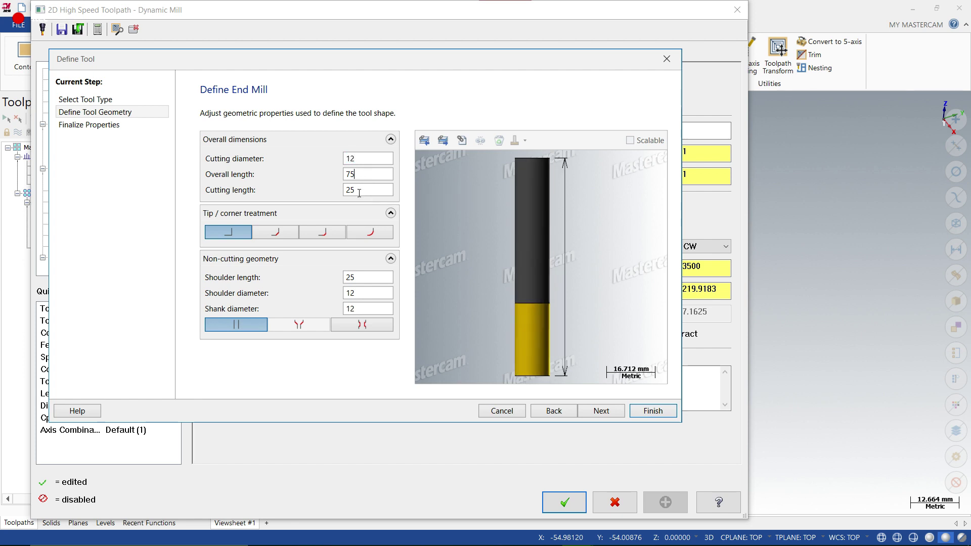
left_click(359, 191)
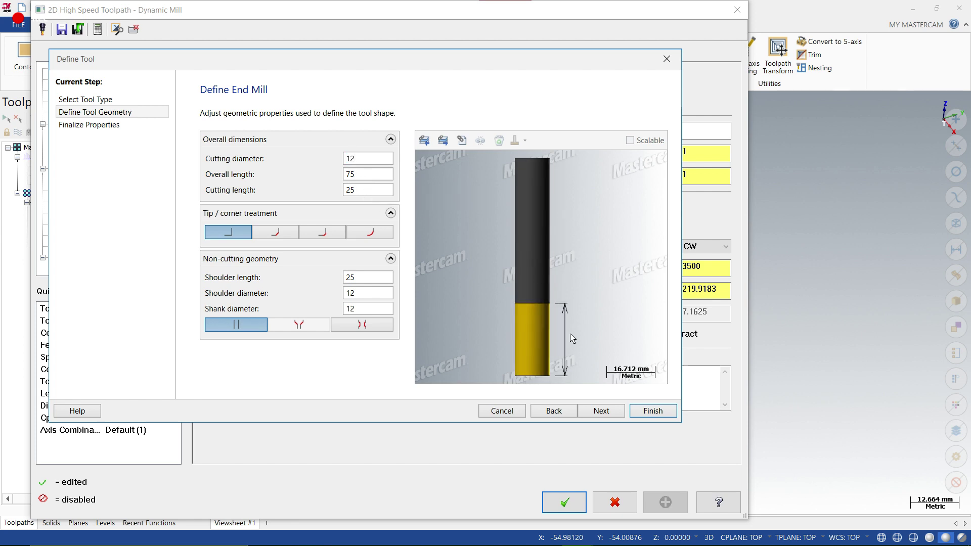
double_click(361, 191)
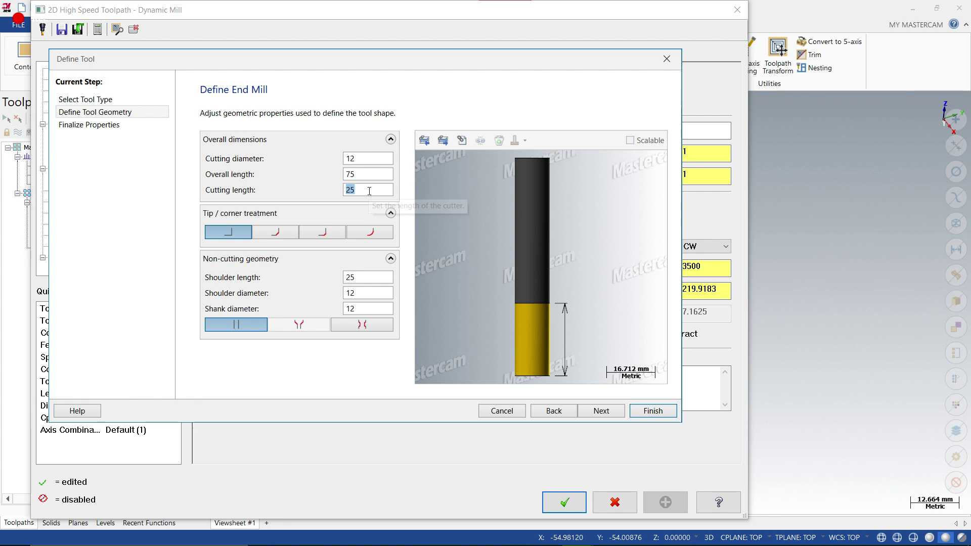
left_click(608, 416)
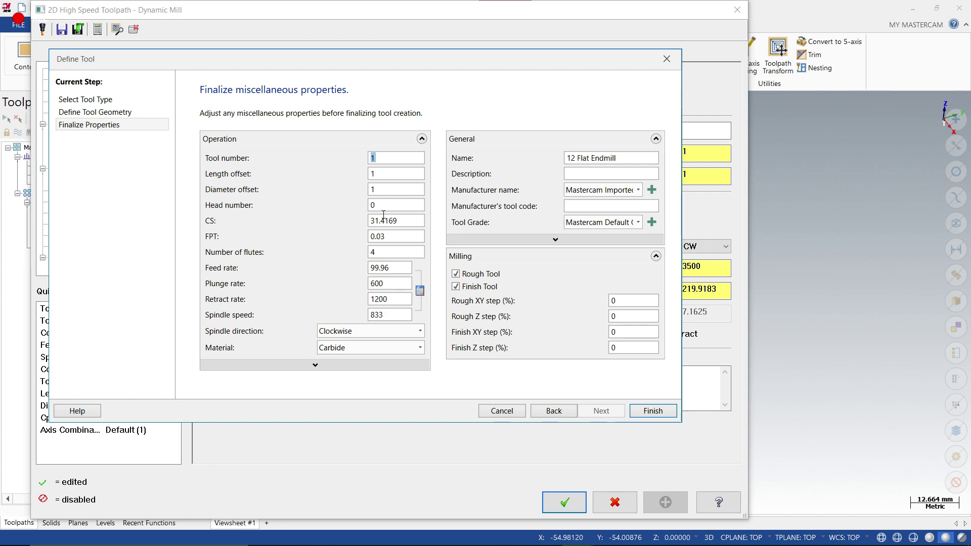
left_click(649, 413)
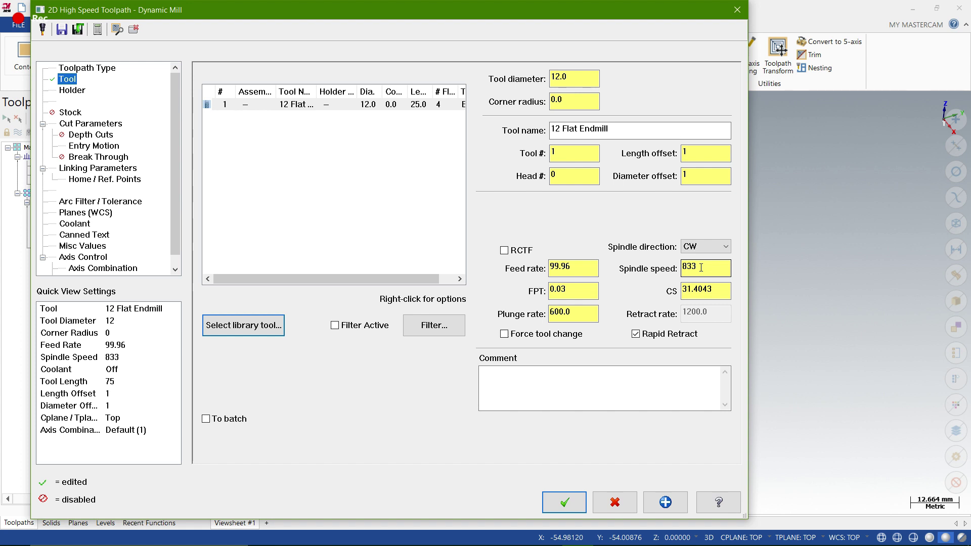
Set the end mill's spindle speed to 3300, feed rate to 1100, plunge rate to 500 and tool number to 2.
double_click(702, 268)
type("3300")
double_click(571, 267)
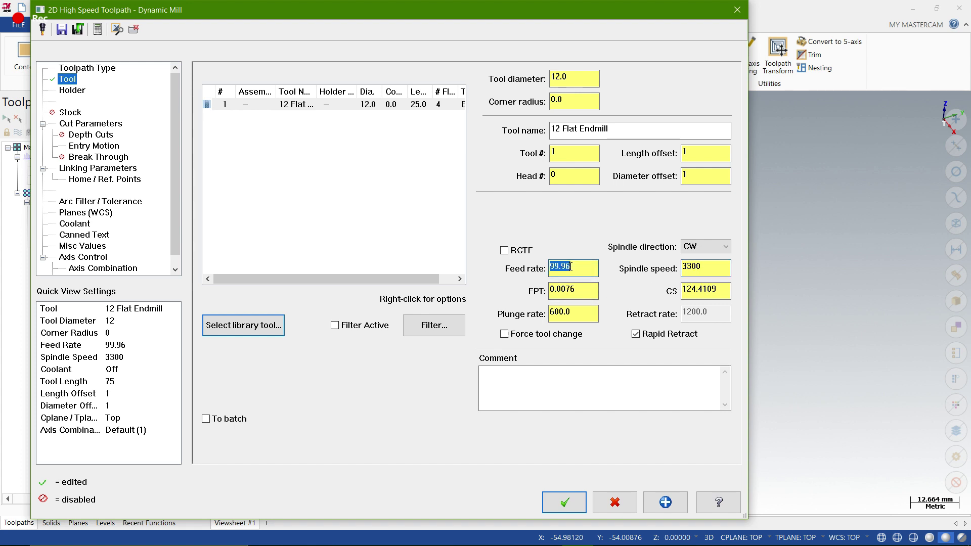
type("1100")
double_click(582, 314)
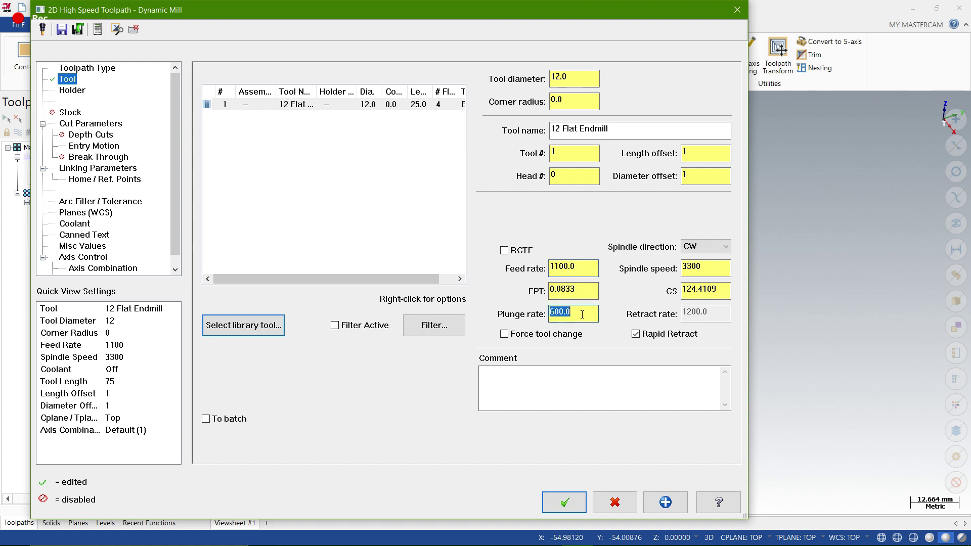
type("500")
key("Tab")
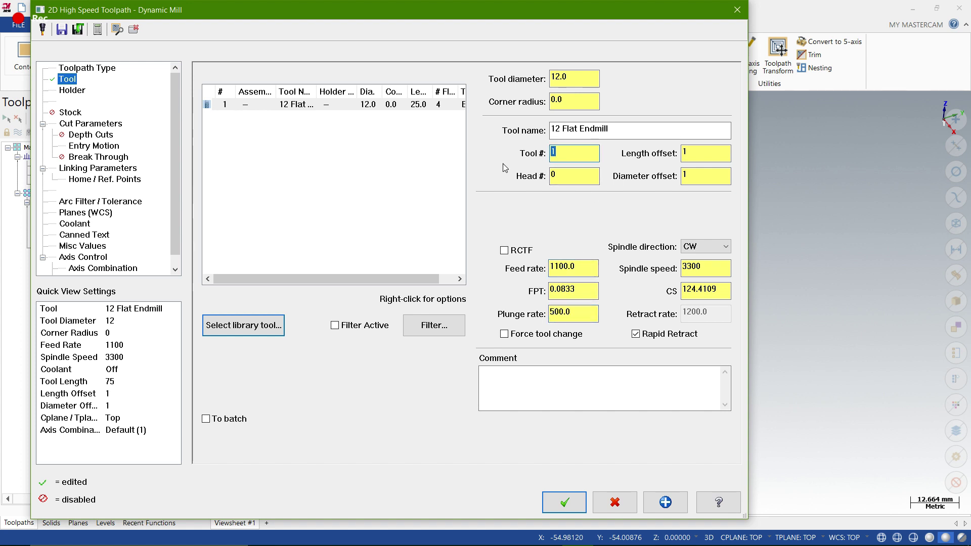
type("2")
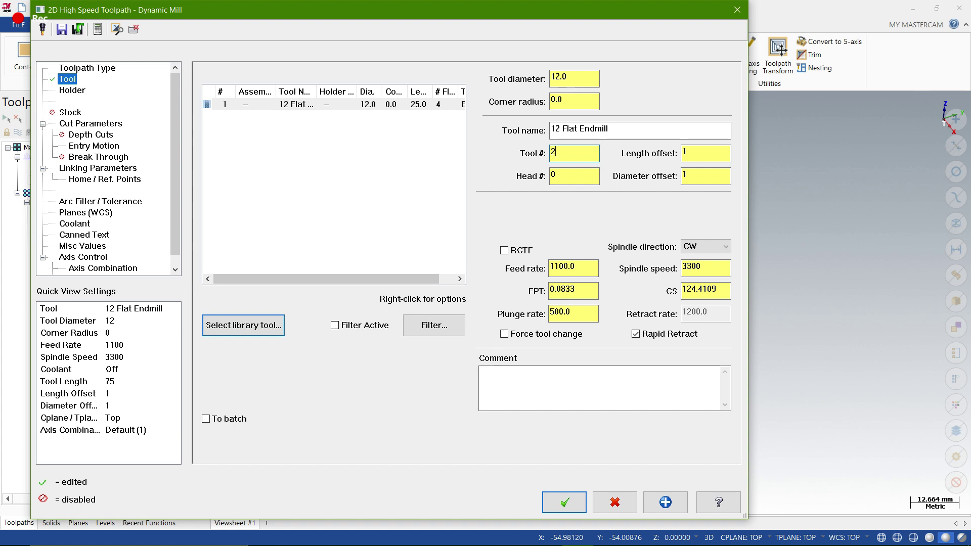
Use climb cutting and set the stock to leave to 0.2 mm on walls and 0 on floors in the cut parameters.
left_click(70, 124)
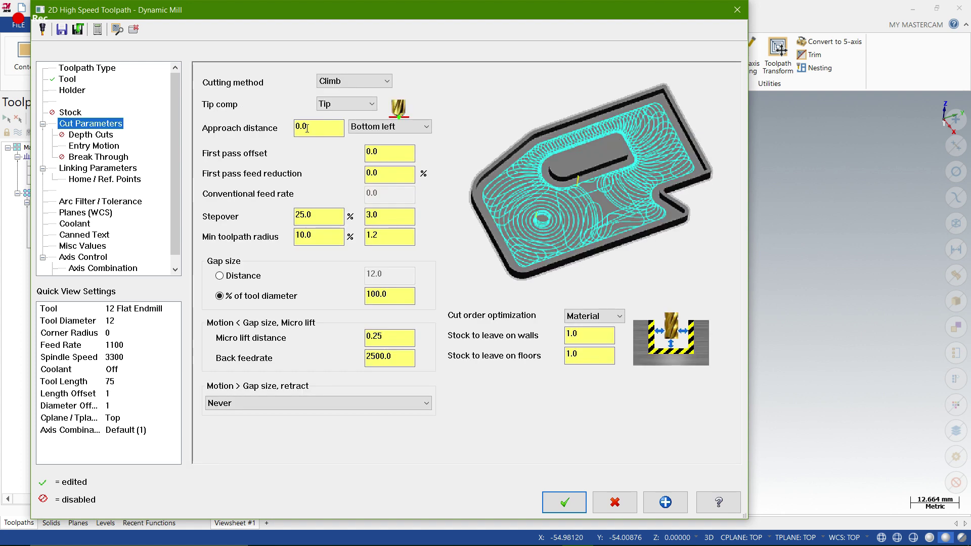
left_click(368, 81)
left_click(369, 91)
double_click(605, 330)
type(".2")
double_click(583, 355)
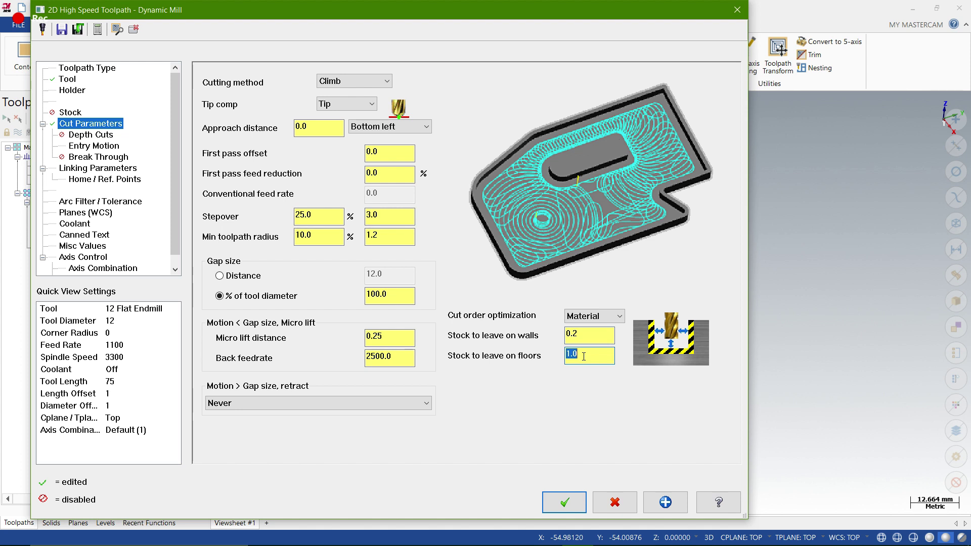
type("0")
left_click(586, 335)
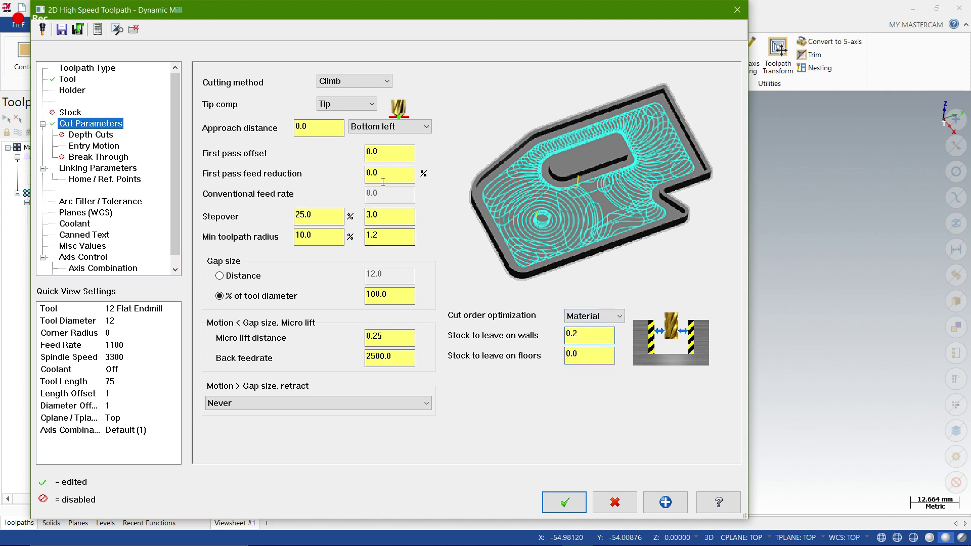
Set the toolpath's stepover to 0.6 mm and its minimum toolpath radius to 1 mm.
left_click(329, 214)
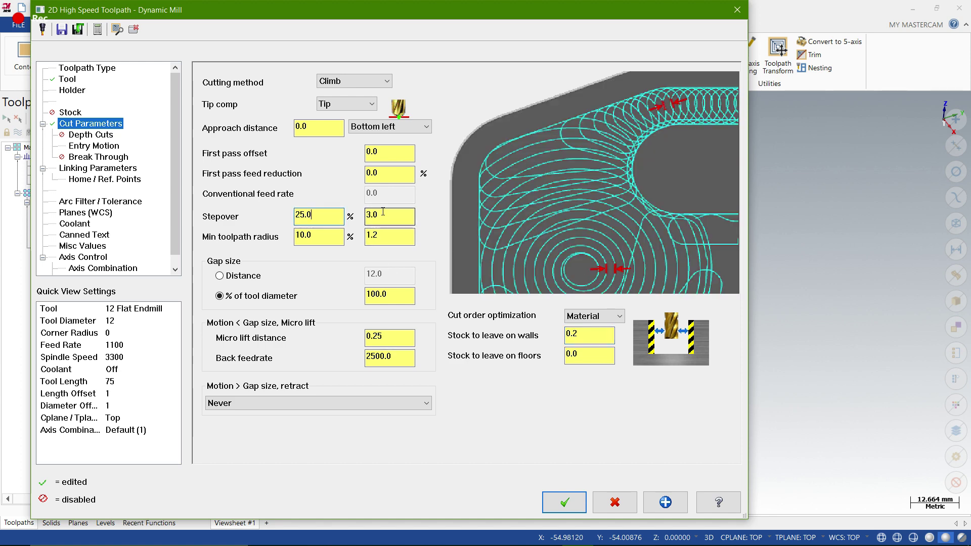
key("Tab")
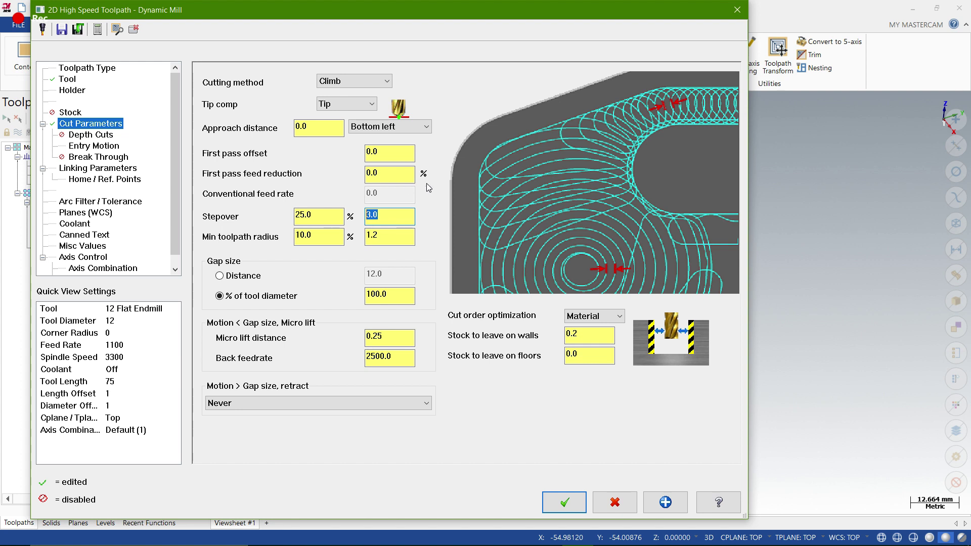
type(".6")
key("Tab")
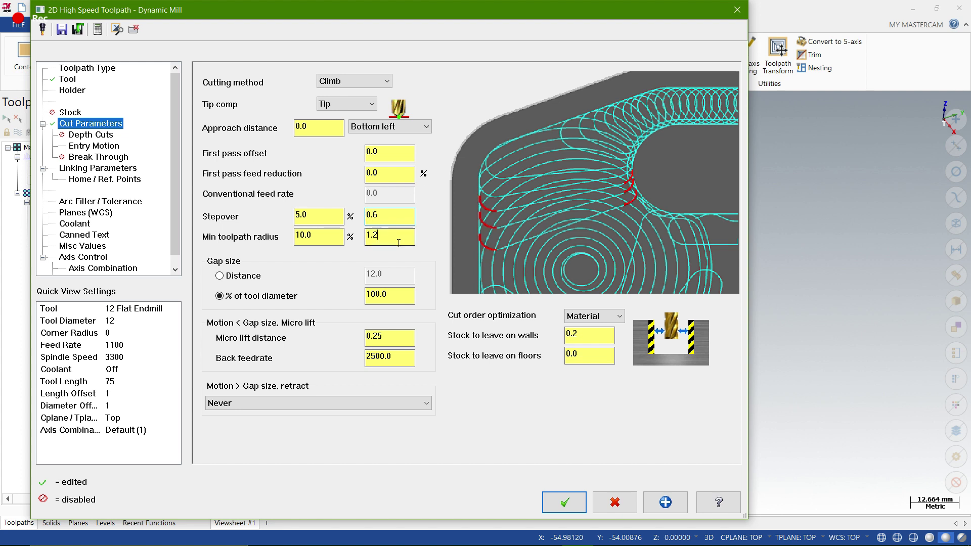
left_click(398, 243)
key("shift+Home")
type("1")
left_click(401, 216)
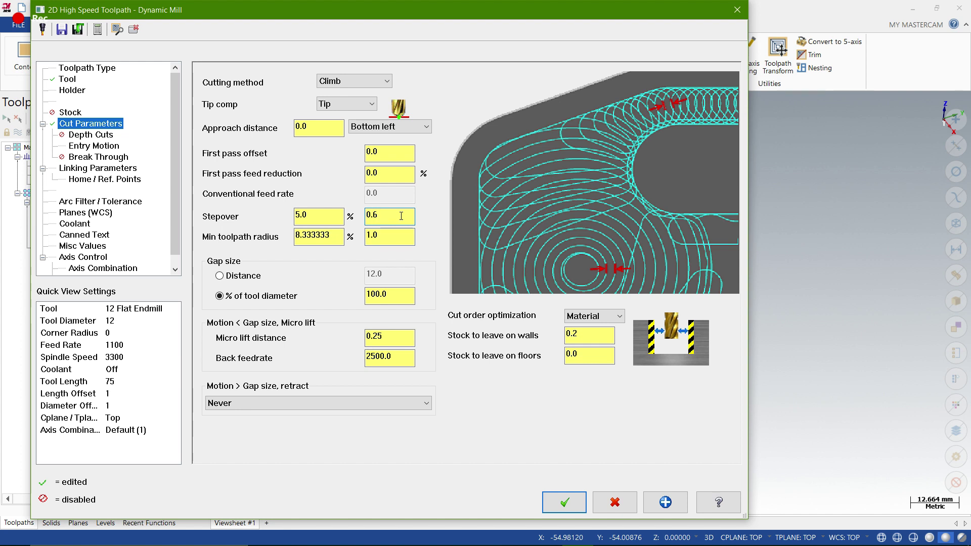
left_click(384, 238)
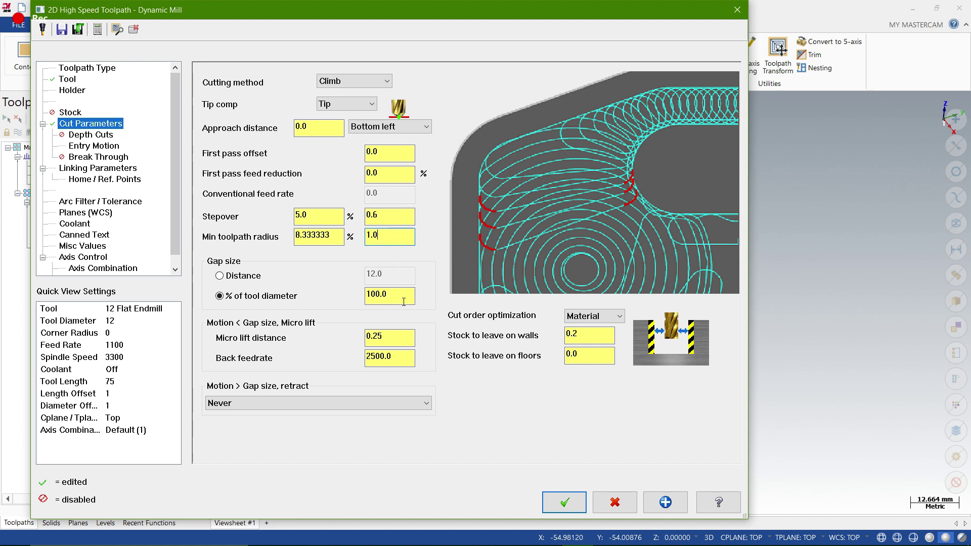
Examine the micro lift distance and the depth cuts settings of the Dynamic Mill toolpath.
left_click(403, 341)
left_click_drag(403, 341, 367, 354)
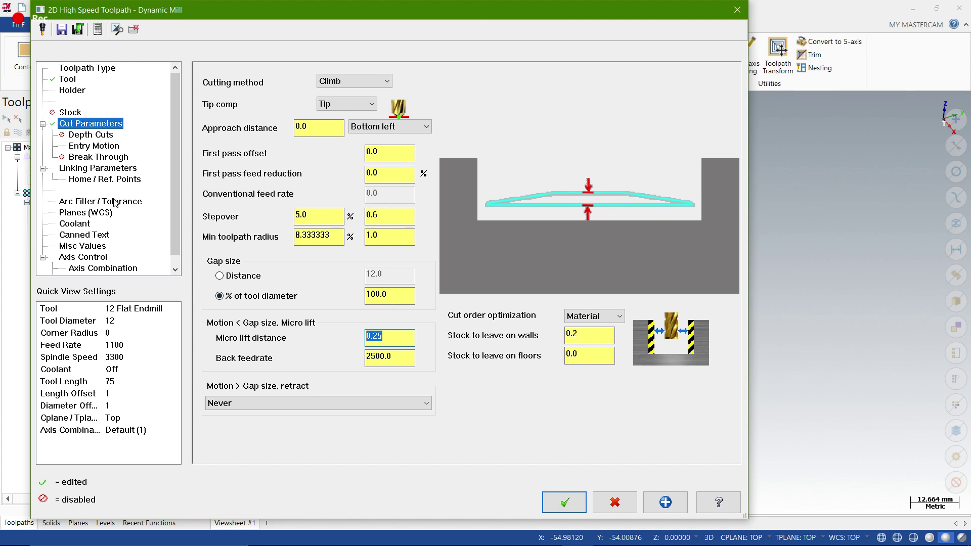
left_click(93, 138)
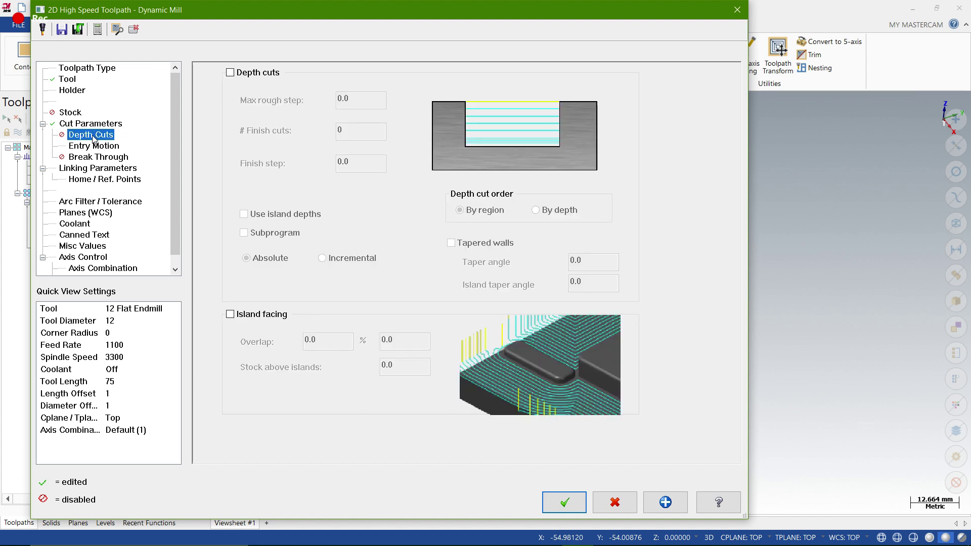
left_click(93, 130)
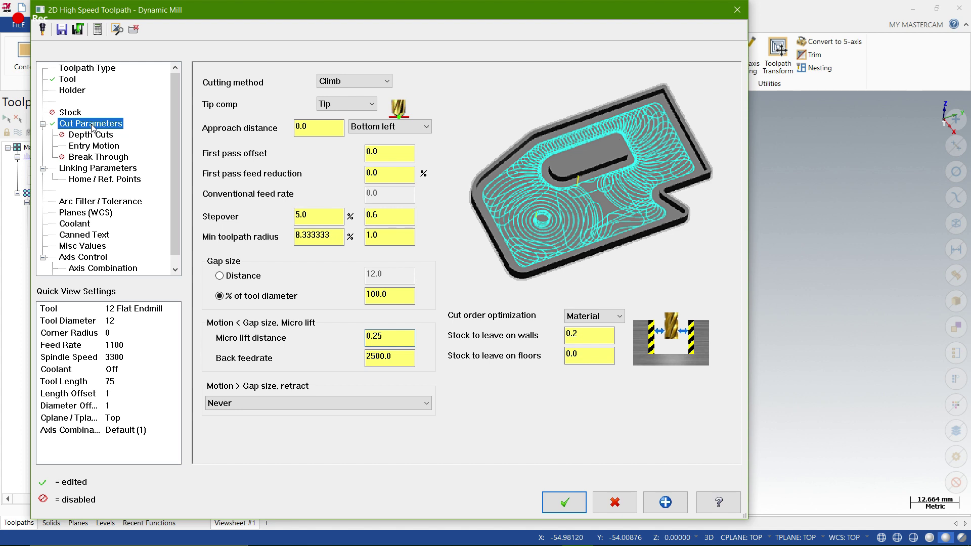
left_click(390, 343)
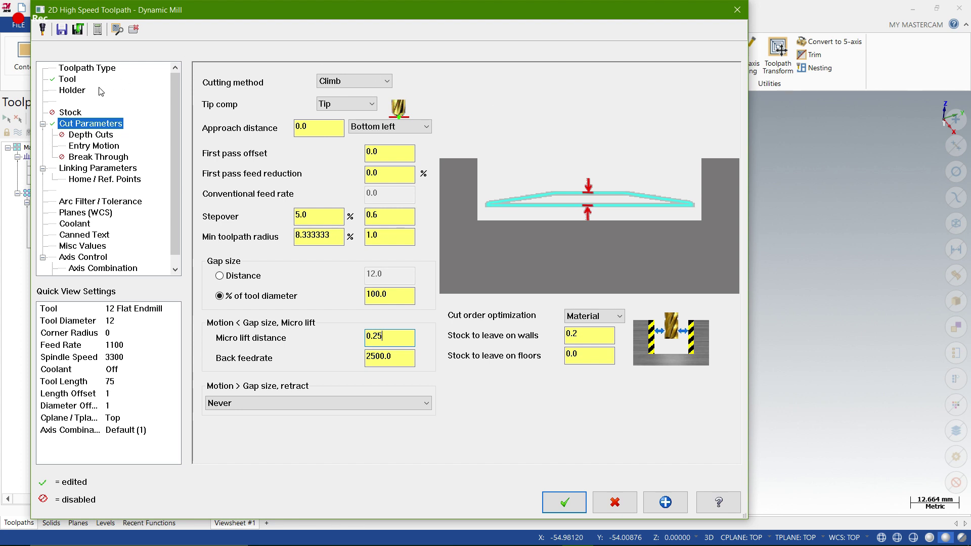
Set the helical entry motion to a 5 mm helix radius and a 1 degree plunge angle.
left_click(95, 135)
left_click(85, 148)
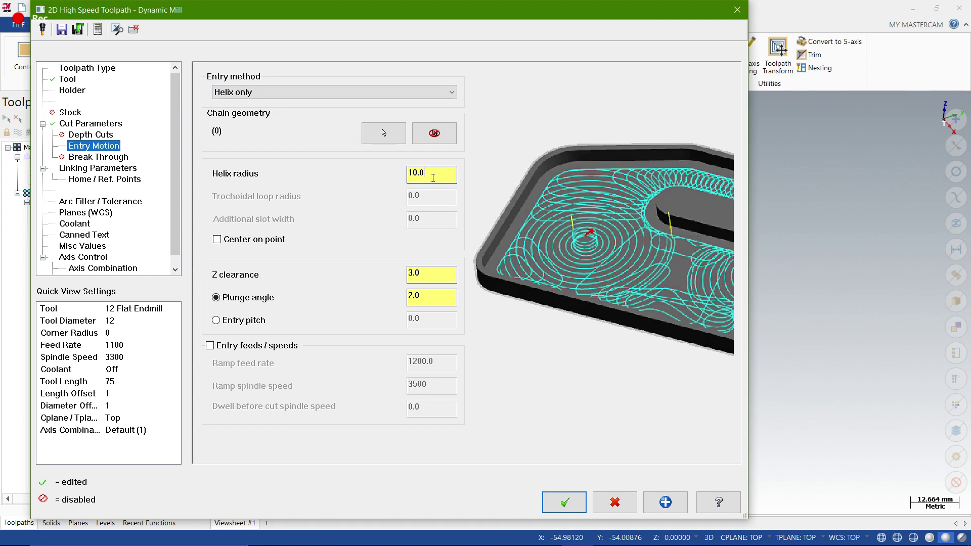
double_click(433, 178)
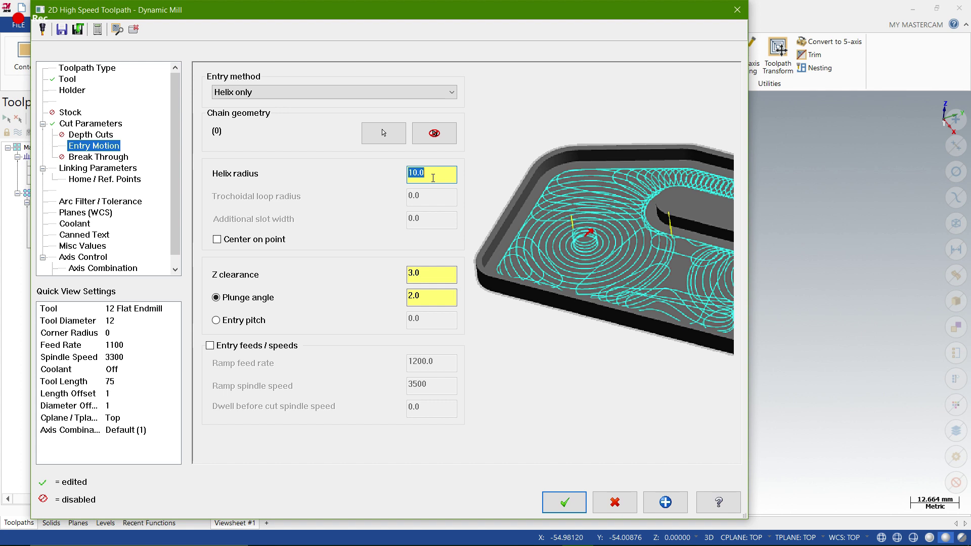
type("5")
left_click(426, 278)
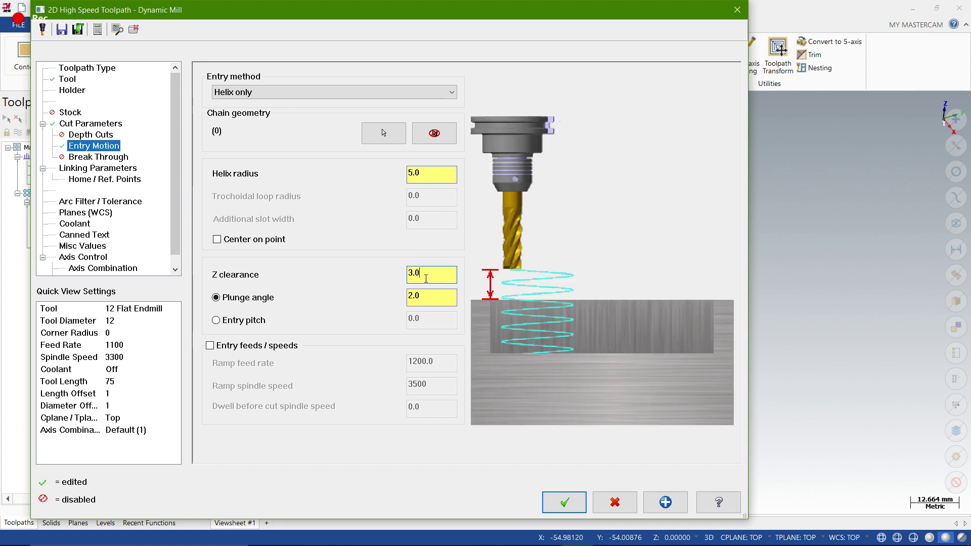
left_click(427, 295)
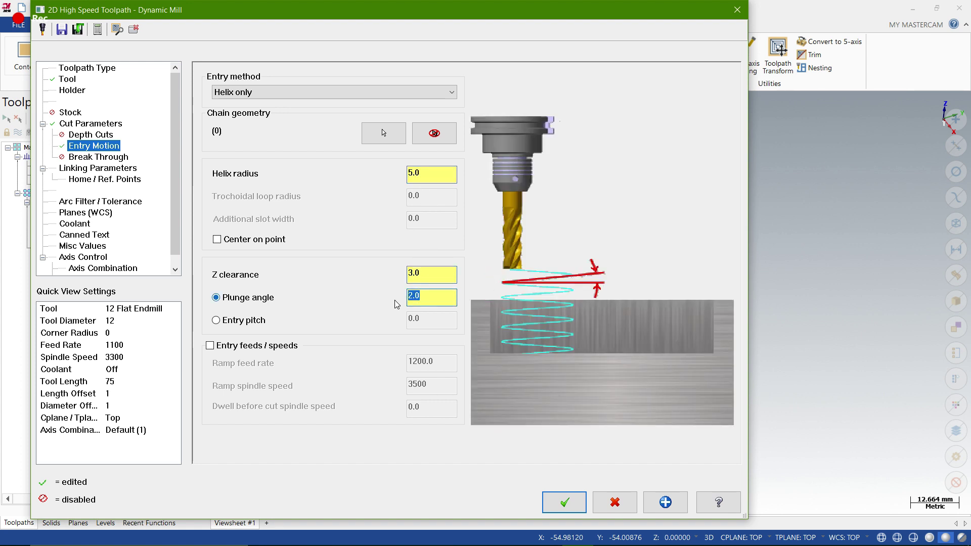
type("1")
left_click(434, 275)
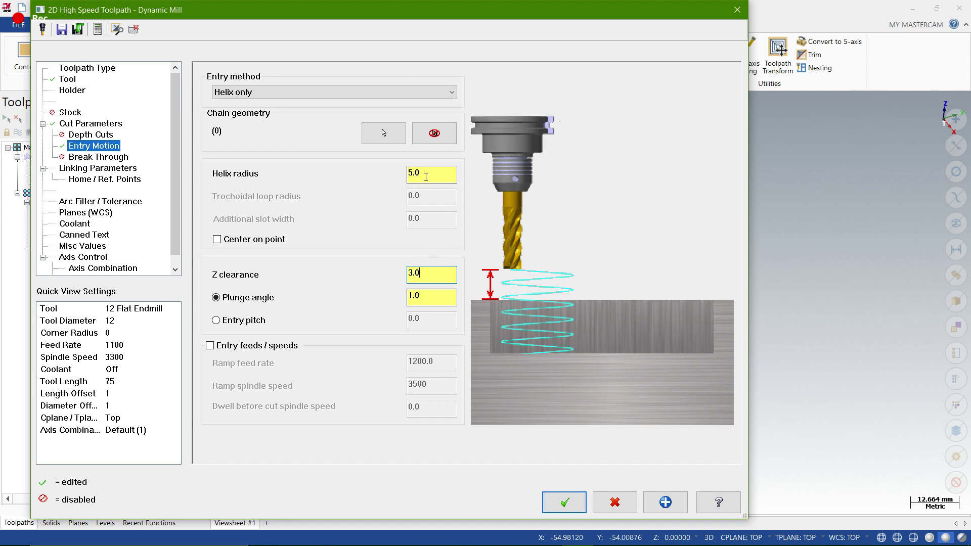
left_click(426, 177)
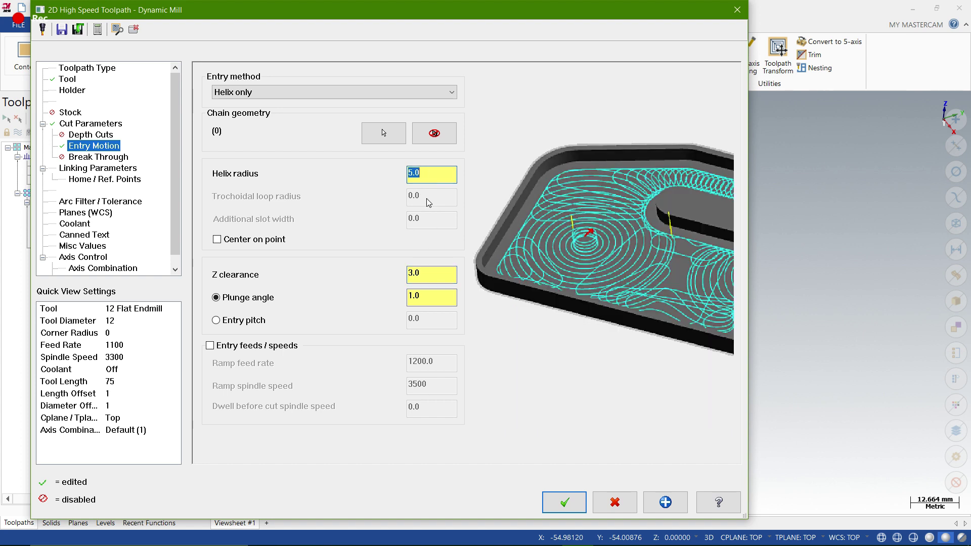
Enable separate entry feeds and speeds with a ramp feed rate of 3000 and a ramp spindle speed of 1550.
left_click(210, 347)
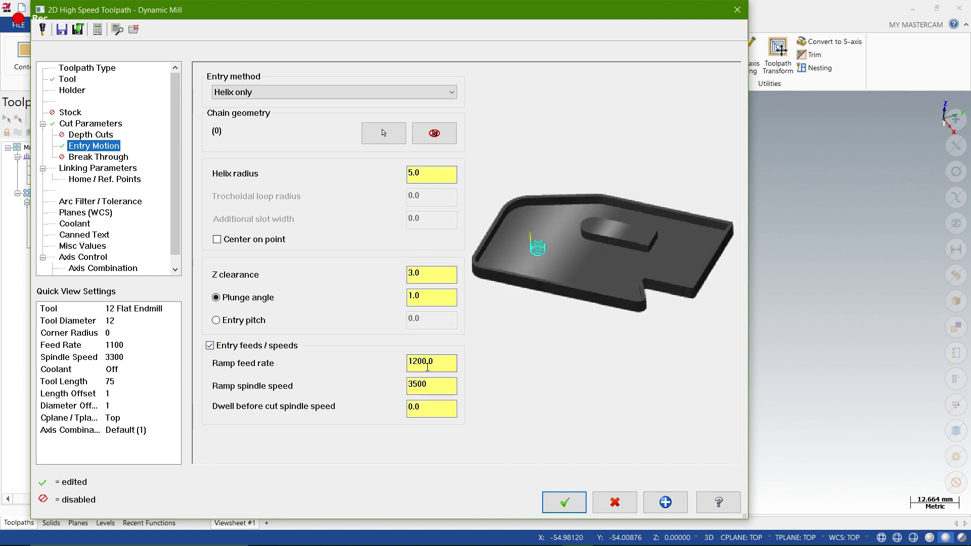
left_click_drag(430, 364, 391, 367)
type("3000")
key("BackSpace")
key("BackSpace")
key("BackSpace")
key("BackSpace")
type("3000")
left_click(426, 170)
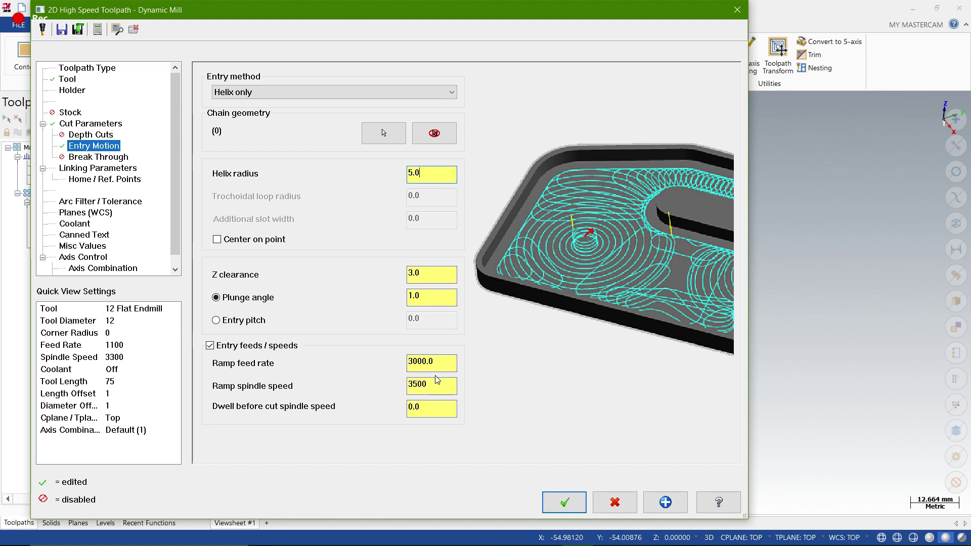
double_click(436, 380)
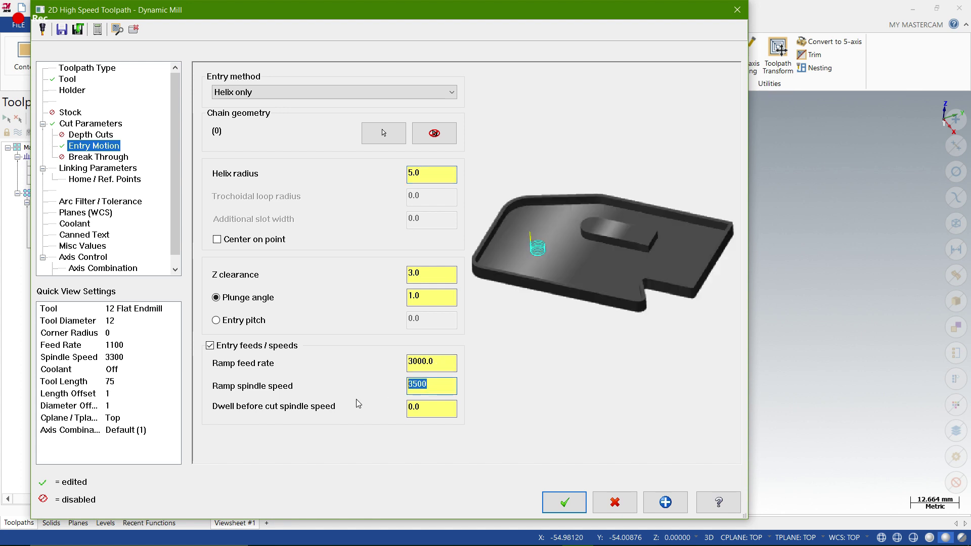
type("1550")
Enable a clearance height of 200 mm in the linking parameters, used only at the start and end of the operation.
left_click(73, 170)
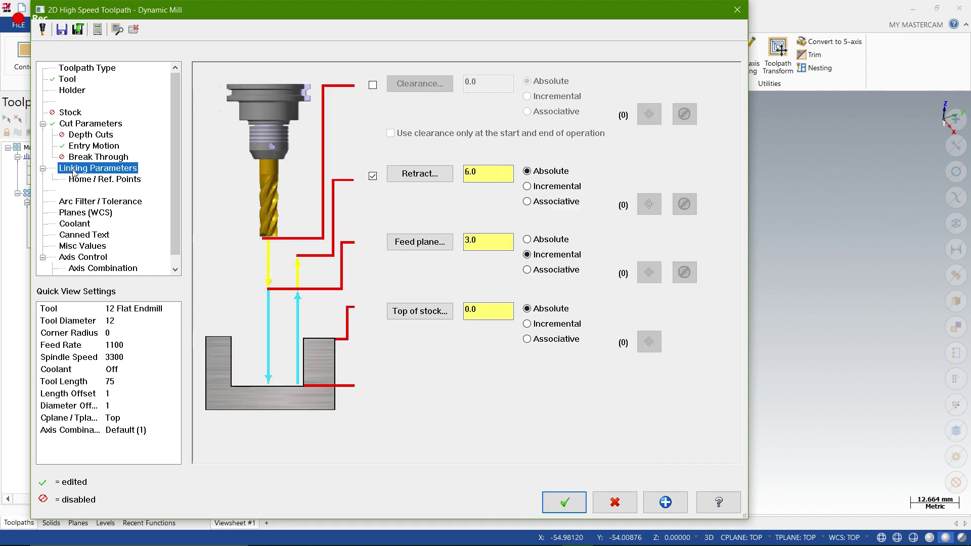
left_click(373, 84)
double_click(495, 77)
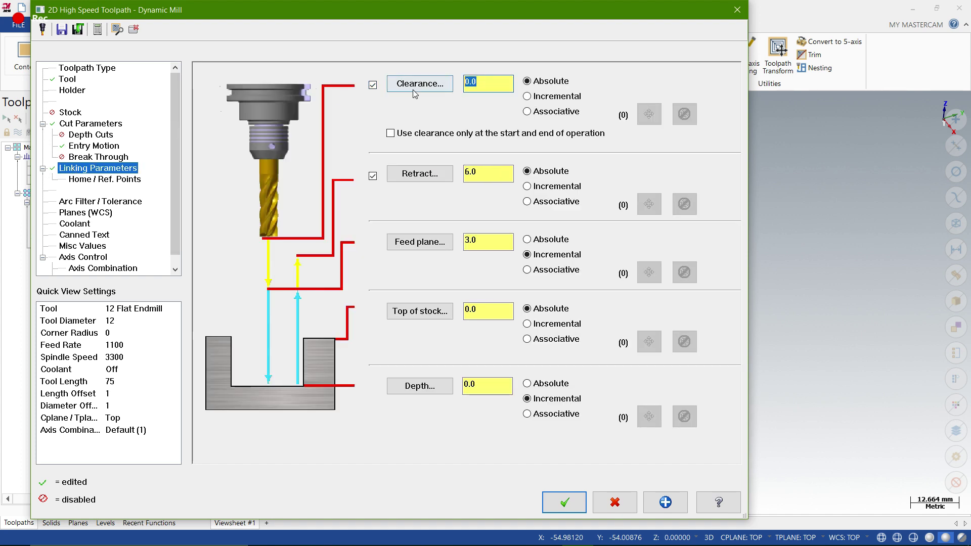
type("200")
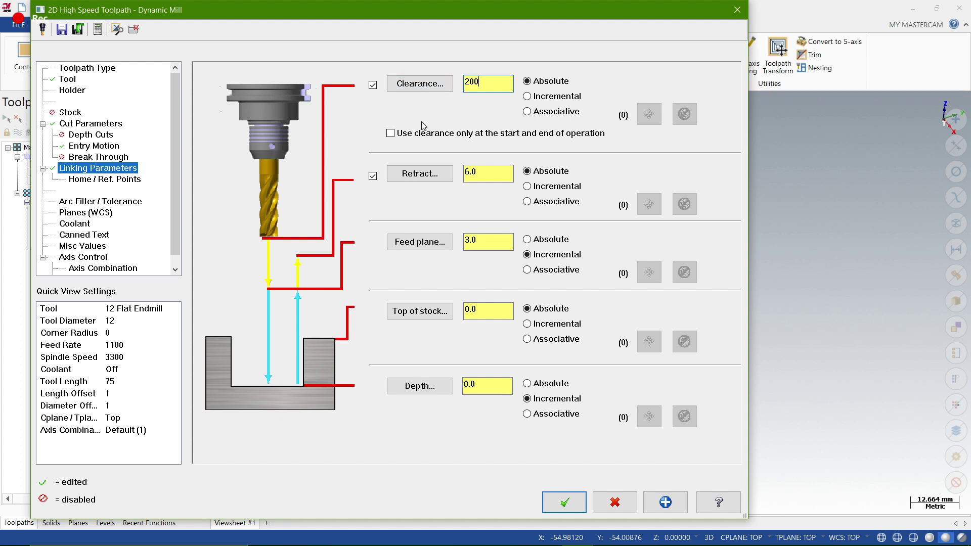
left_click(427, 134)
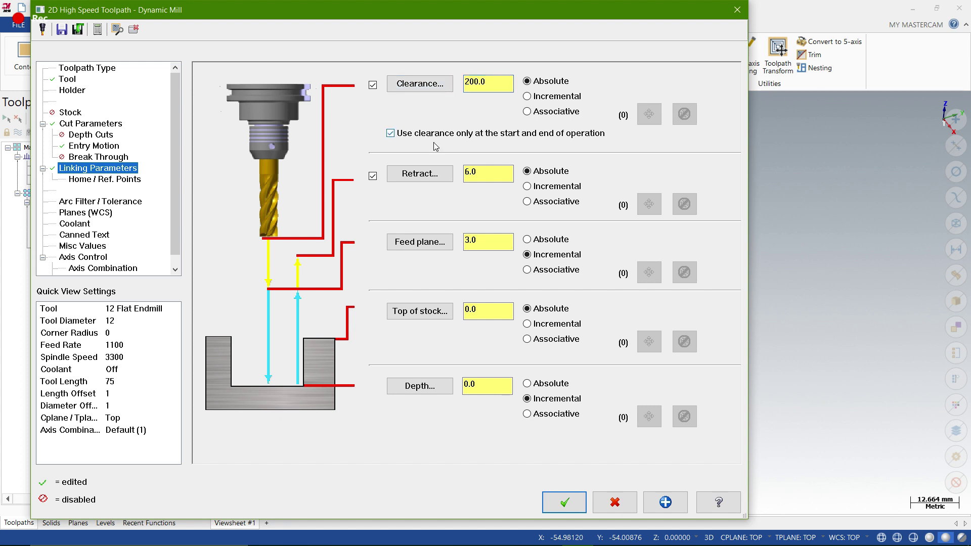
Set the toolpath's cutting depth to an absolute value of -24 mm.
left_click(527, 384)
left_click_drag(492, 394, 460, 397)
type("-24")
left_click(503, 313)
Accept the parameters to generate the Dynamic Mill toolpath and save the part file.
left_click(106, 202)
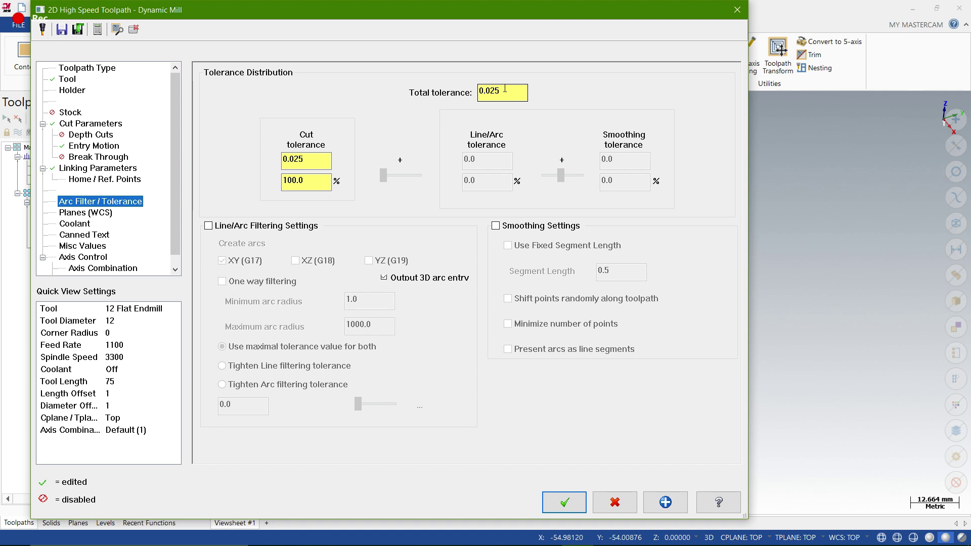
left_click(565, 502)
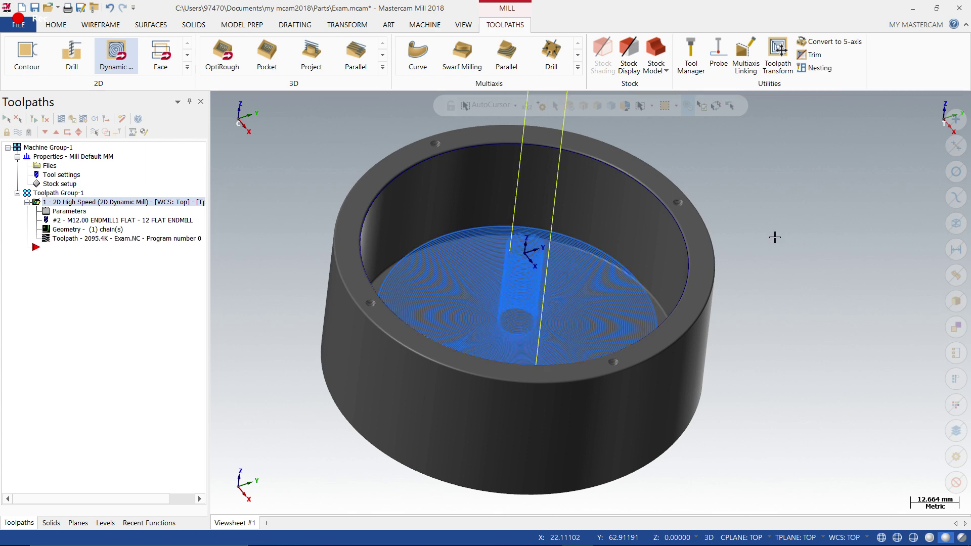
middle_click_drag(795, 235, 801, 261)
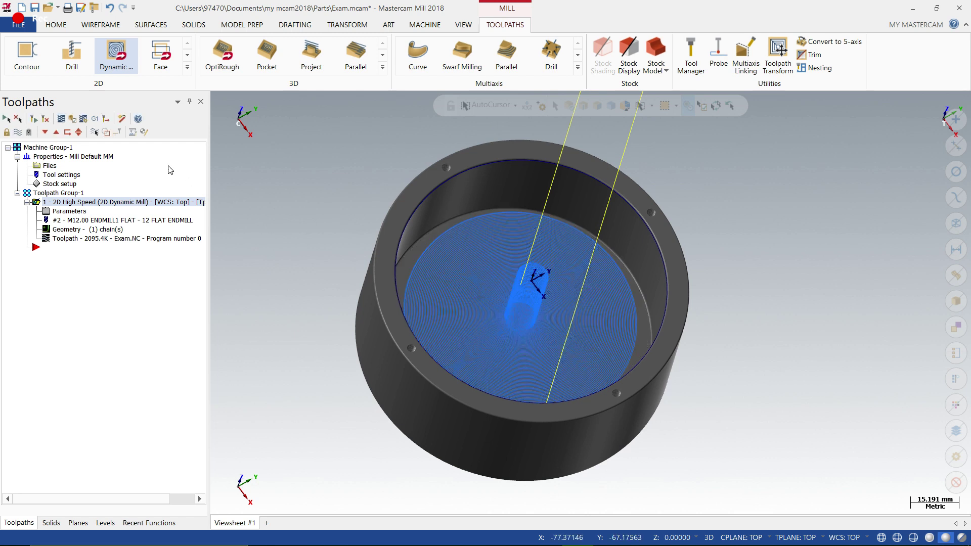
left_click(34, 7)
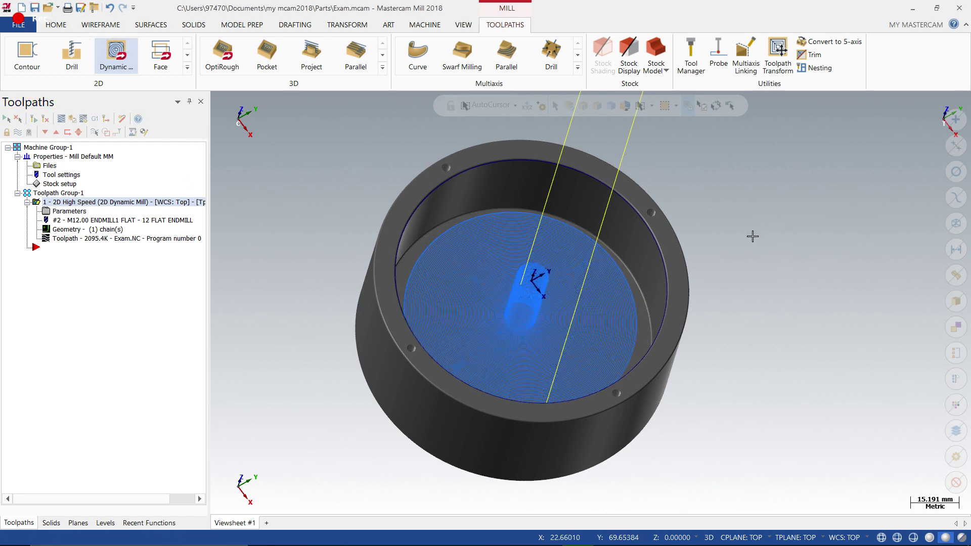
Measure the radius and diameter of the cup's inner wall with Analyze Dynamic.
scroll(764, 240, "down", 2)
scroll(395, 208, "up", 2)
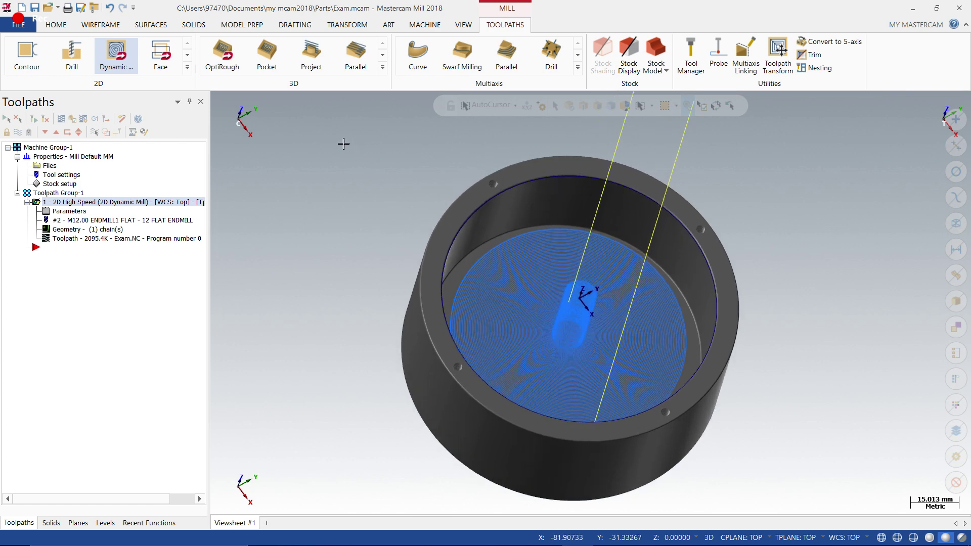
left_click(56, 24)
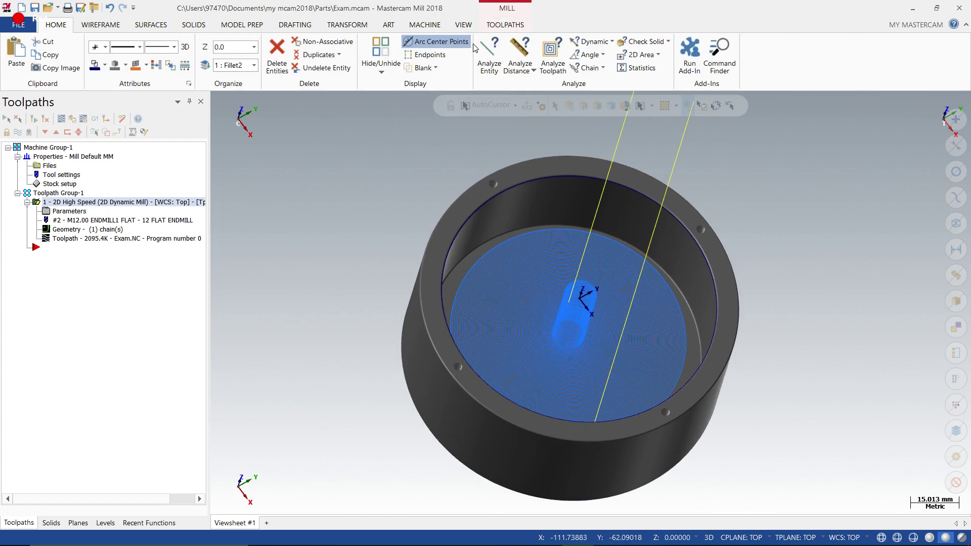
left_click(591, 41)
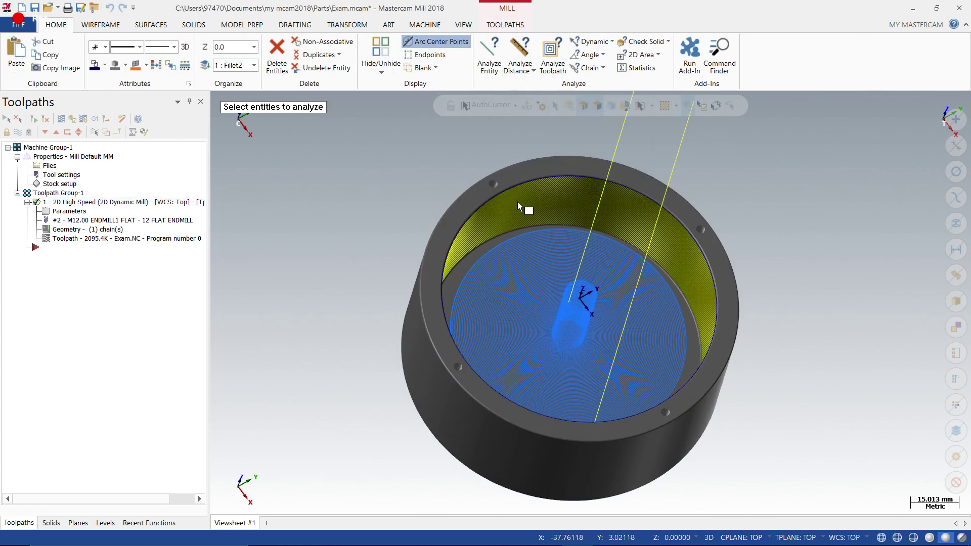
left_click(518, 206)
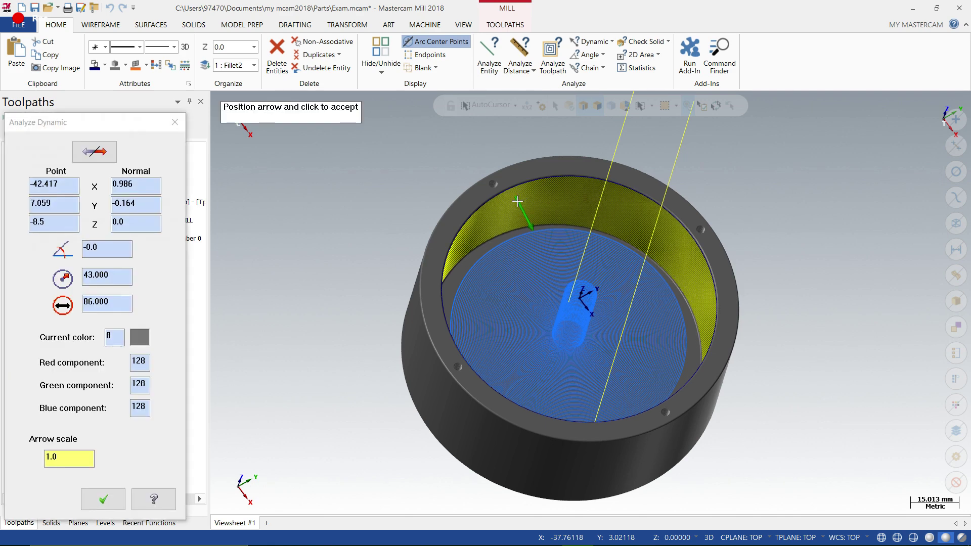
left_click(517, 201)
key("Escape")
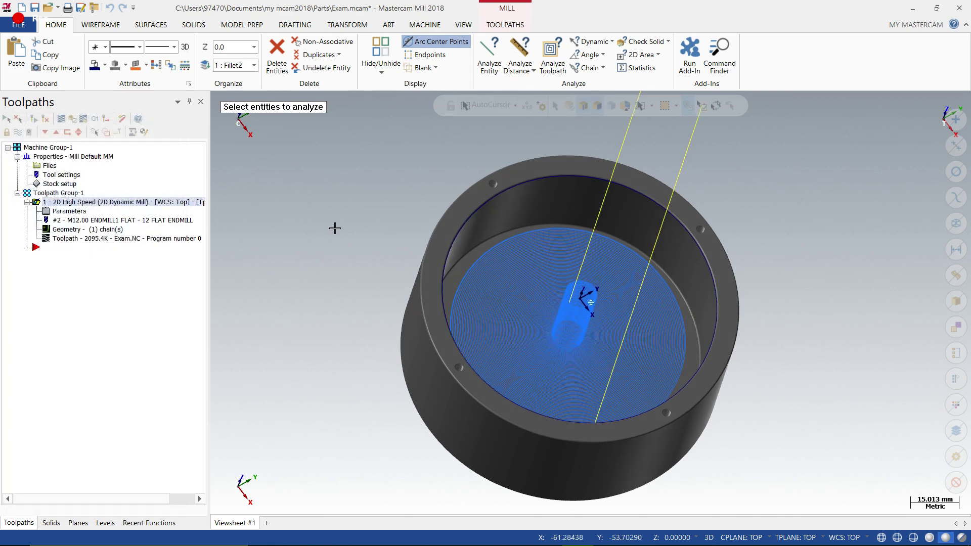
Measure the radius and diameter of the cup's outer cylindrical wall and close the analysis.
middle_click_drag(336, 228, 418, 266)
left_click(419, 265)
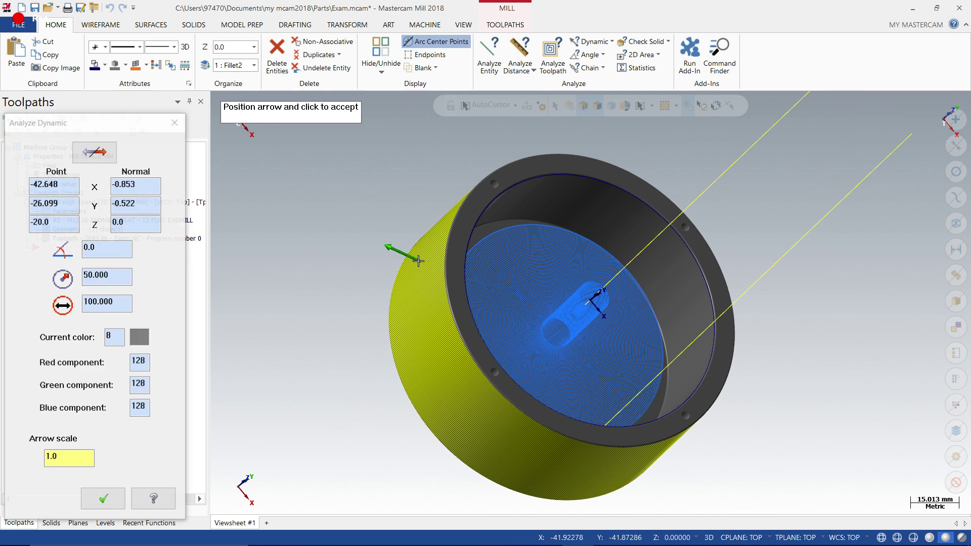
left_click(175, 122)
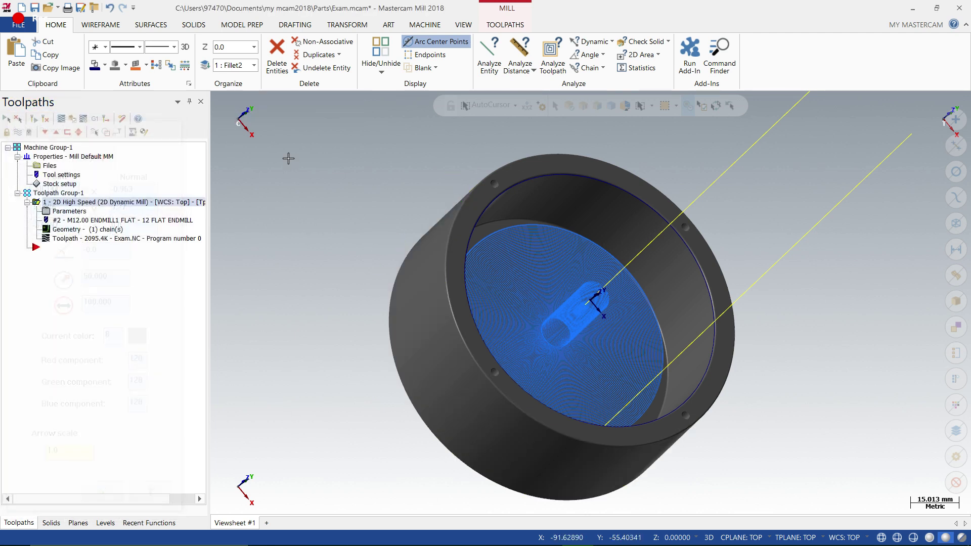
Recheck the inner wall's radius and diameter with Analyze Dynamic.
scroll(322, 181, "down", 3)
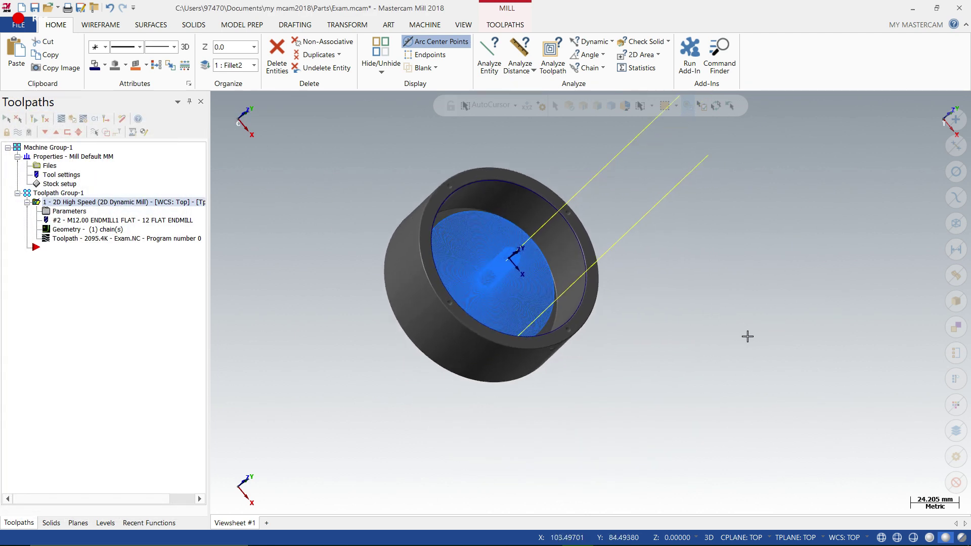
middle_click_drag(697, 294, 751, 231)
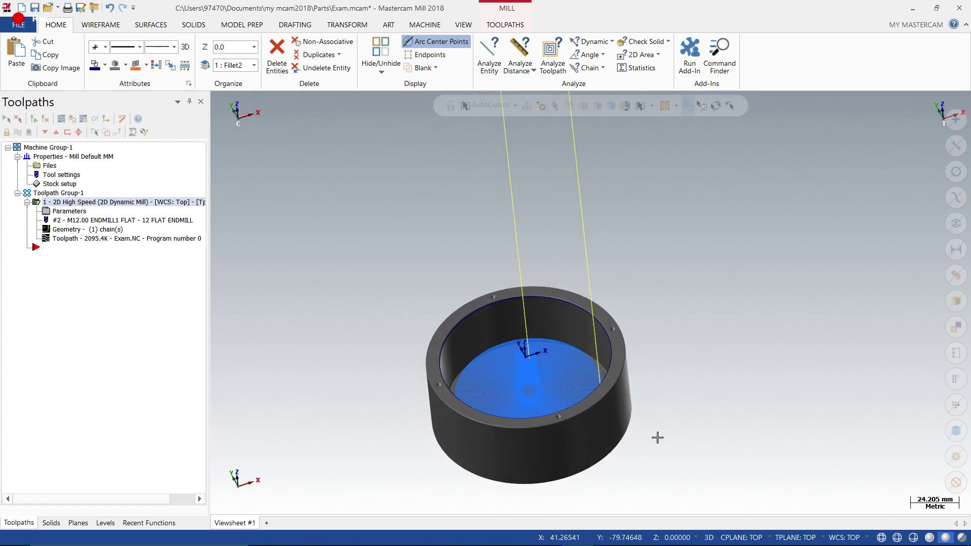
middle_click_drag(657, 436, 670, 329)
scroll(670, 330, "up", 2)
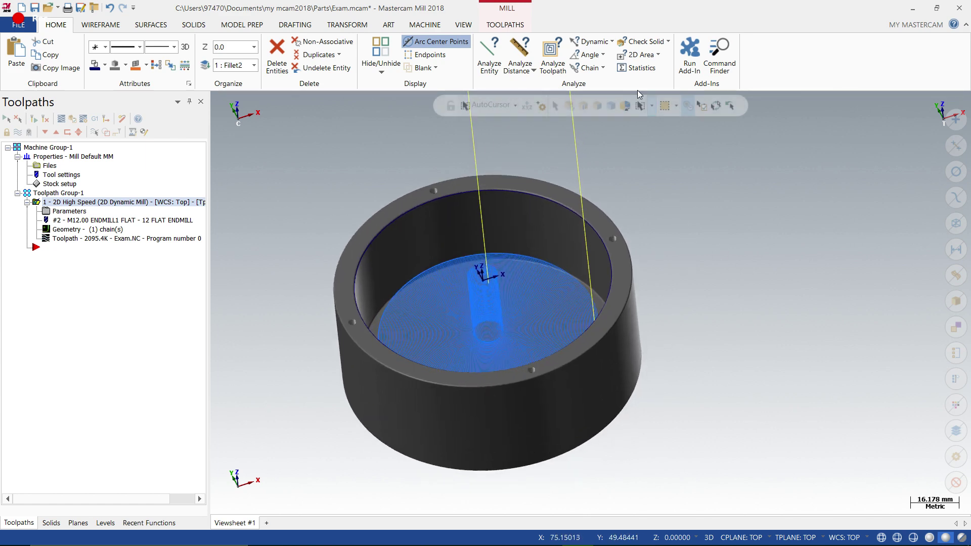
left_click(587, 48)
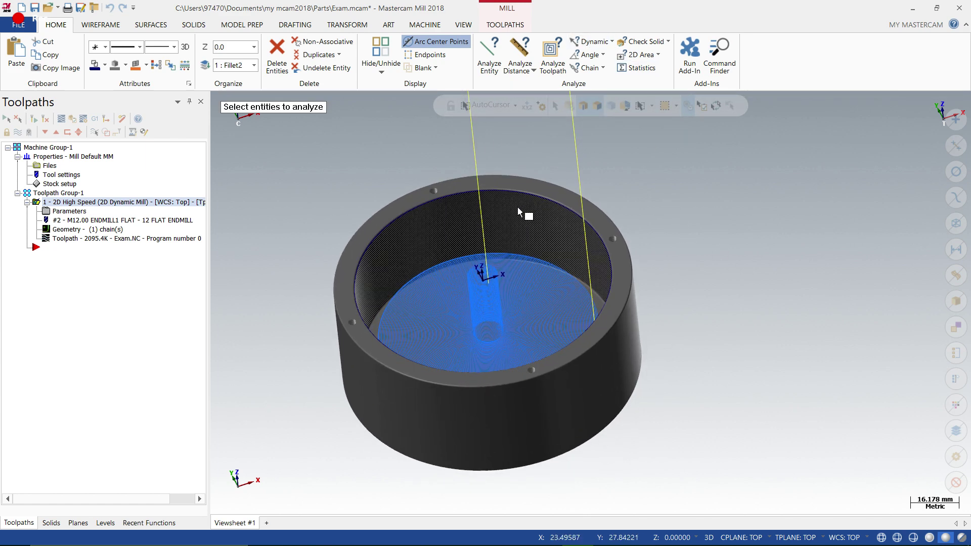
left_click(517, 213)
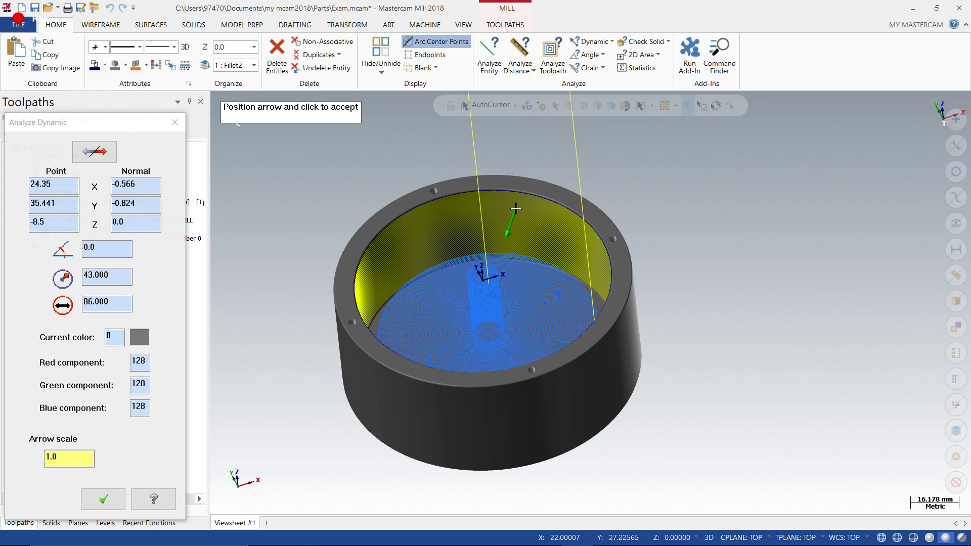
left_click(108, 281)
key("Tab")
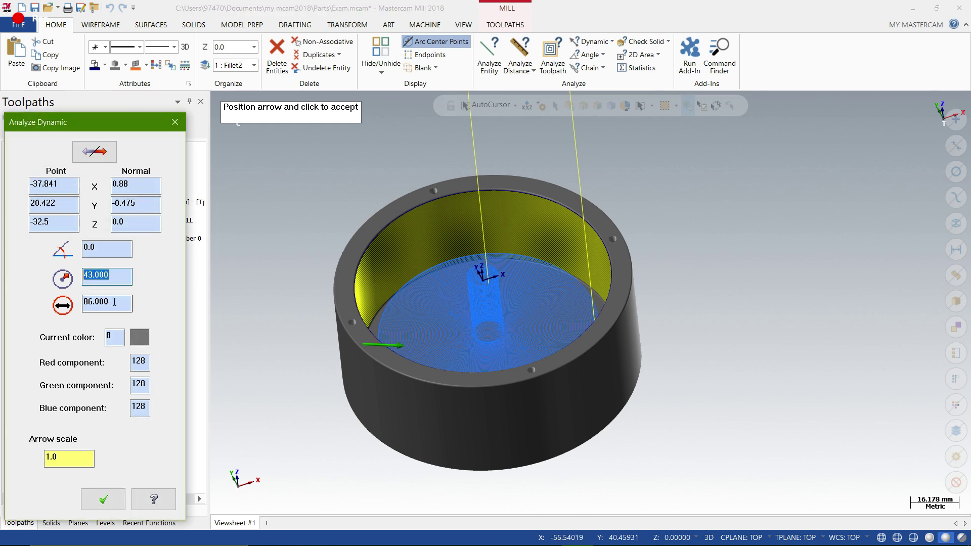
Recheck the outer cylindrical wall's radius and diameter and close the analysis.
middle_click_drag(579, 265, 650, 260)
left_click(652, 259)
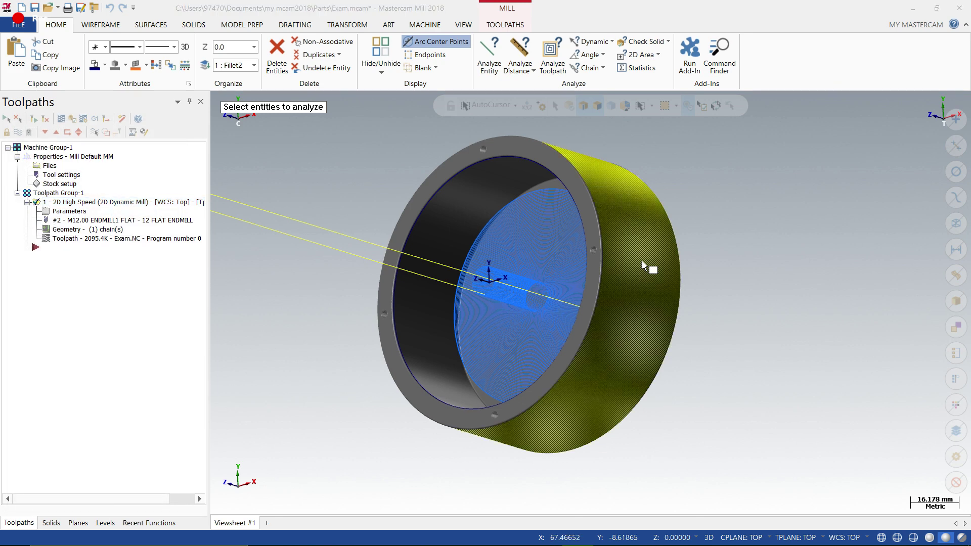
left_click(648, 264)
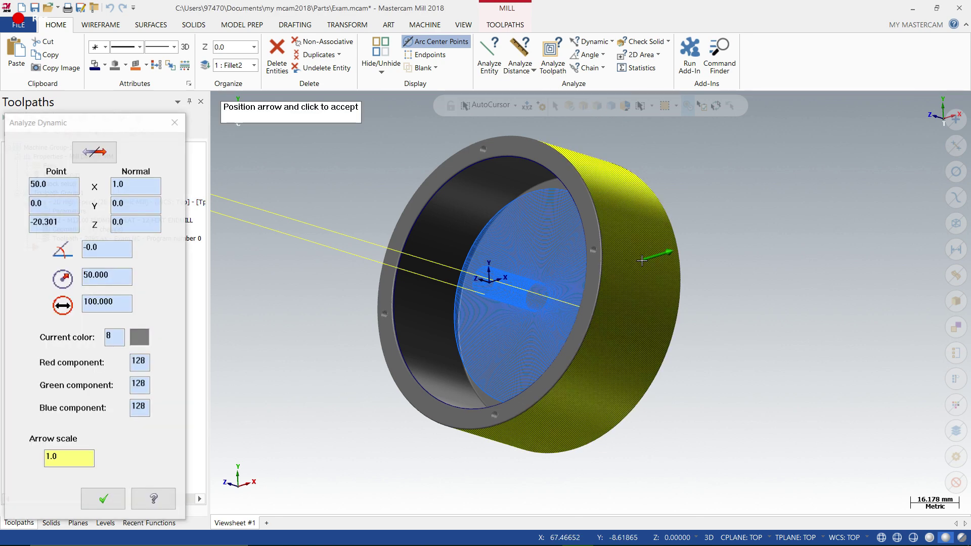
left_click(177, 129)
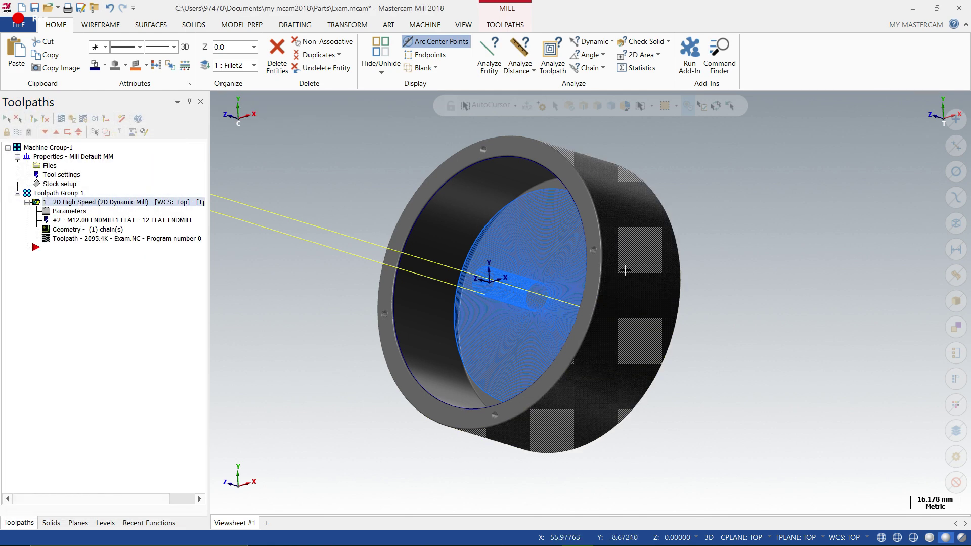
Check the radius and diameter of the cup's inner wall once more with Analyze Dynamic and close the analysis.
left_click(589, 42)
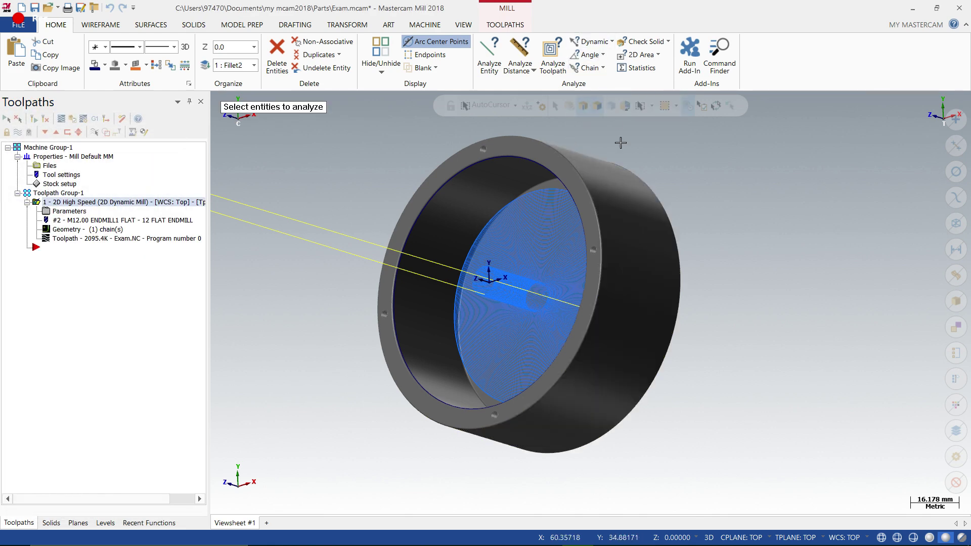
left_click(618, 193)
left_click(618, 193)
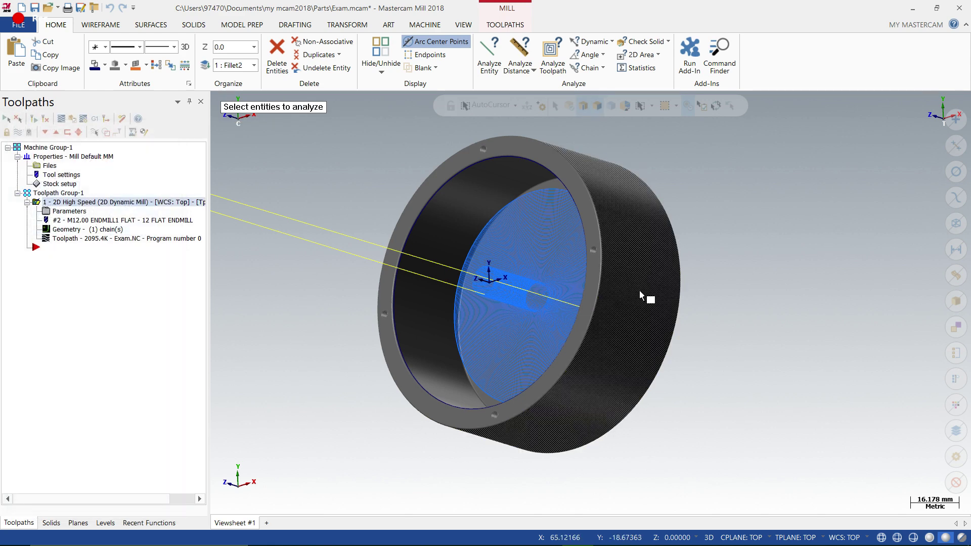
middle_click_drag(617, 193, 599, 340)
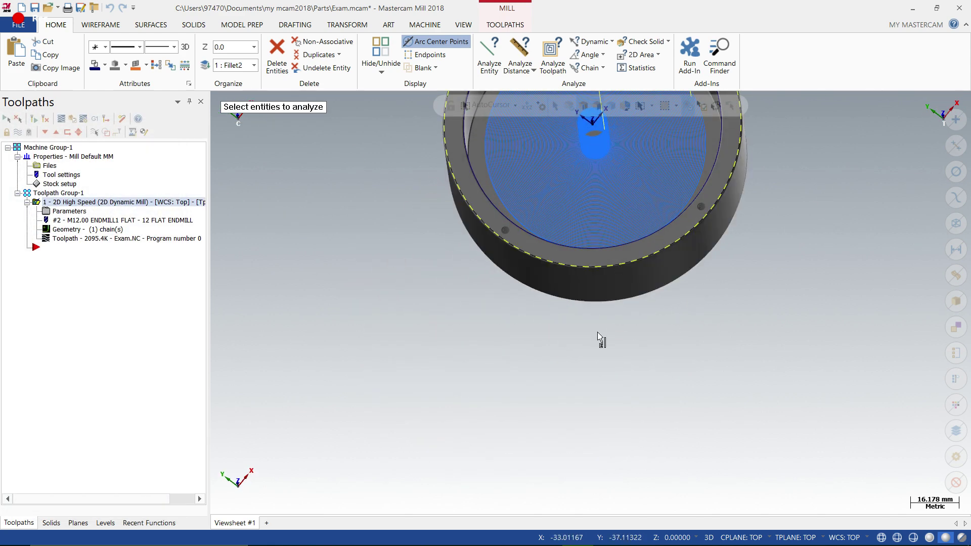
scroll(646, 376, "down", 3)
scroll(603, 234, "up", 5)
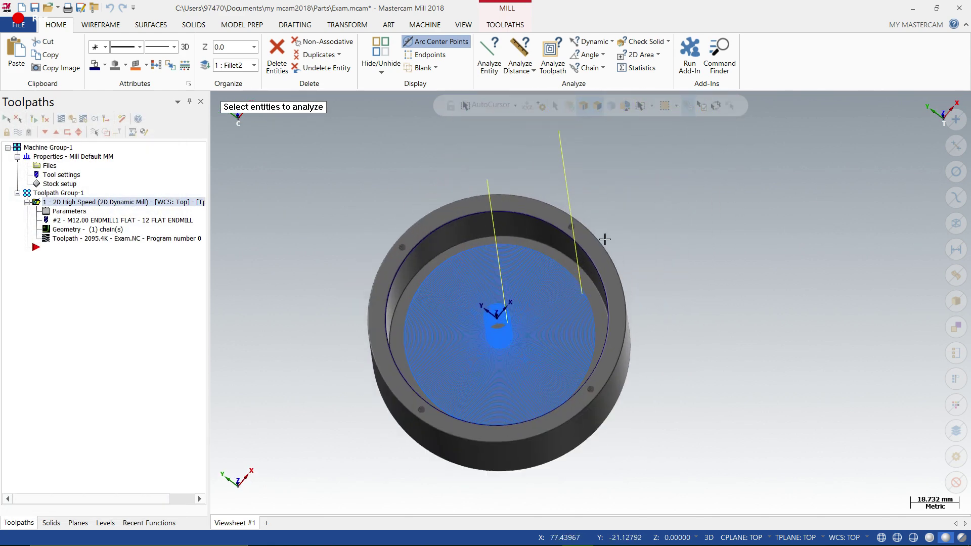
left_click(502, 216)
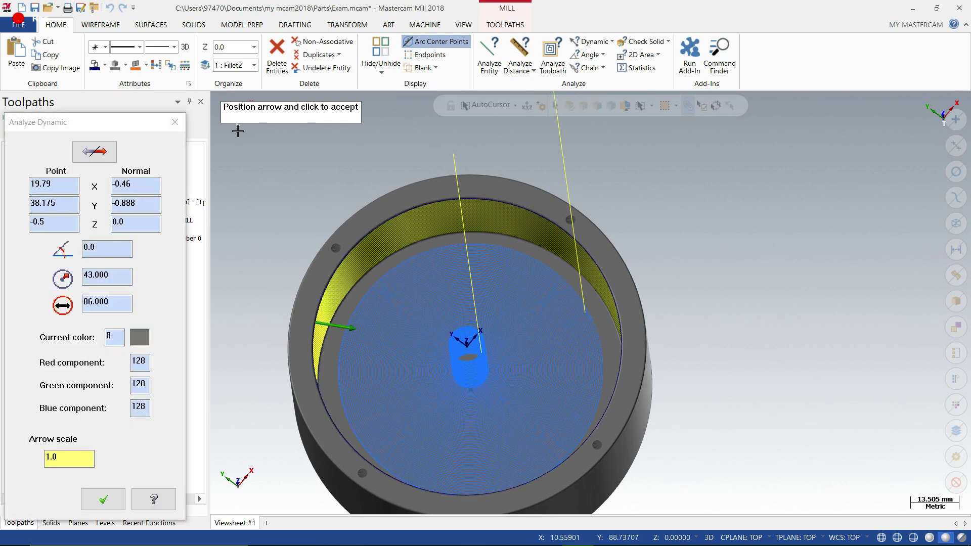
left_click(618, 196)
key("Escape")
scroll(628, 202, "down", 2)
middle_click_drag(633, 210, 722, 228)
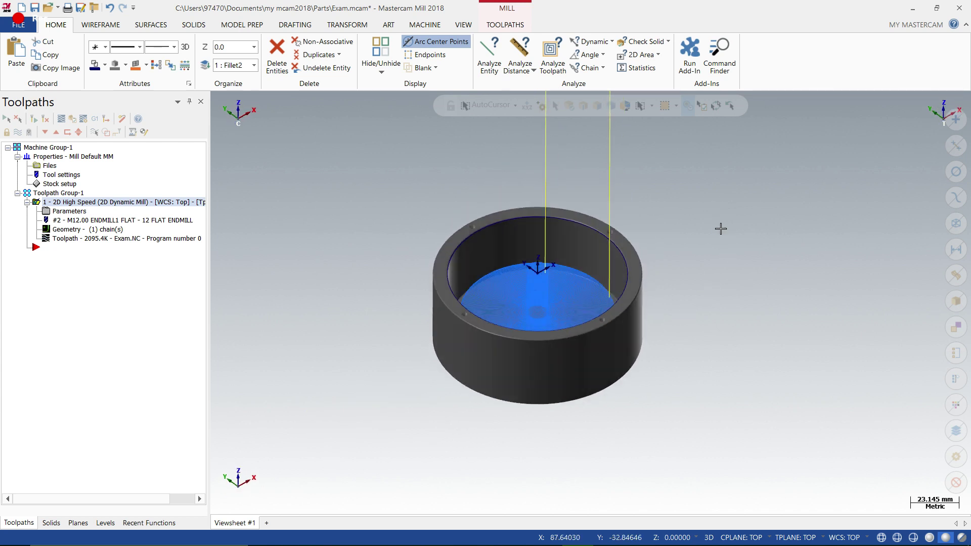
right_click(721, 228)
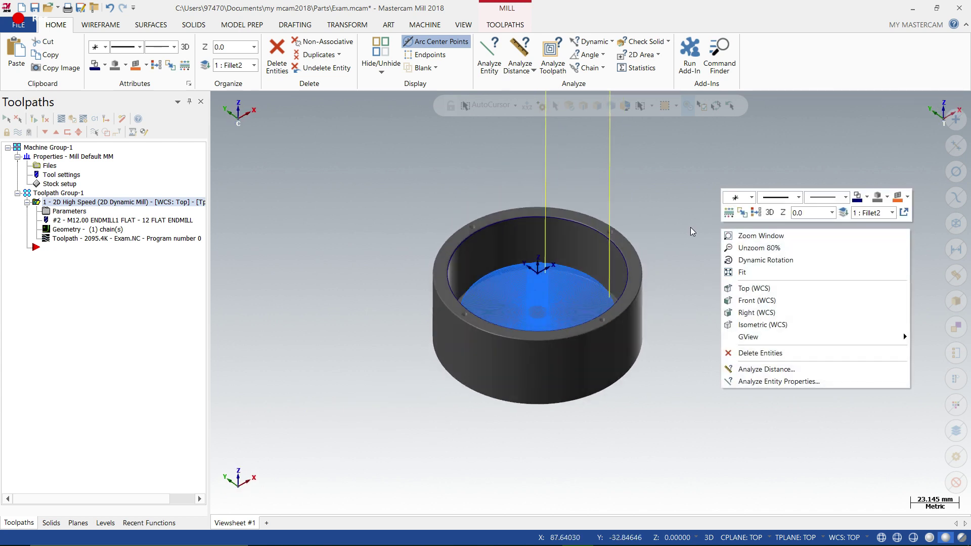
left_click(655, 194)
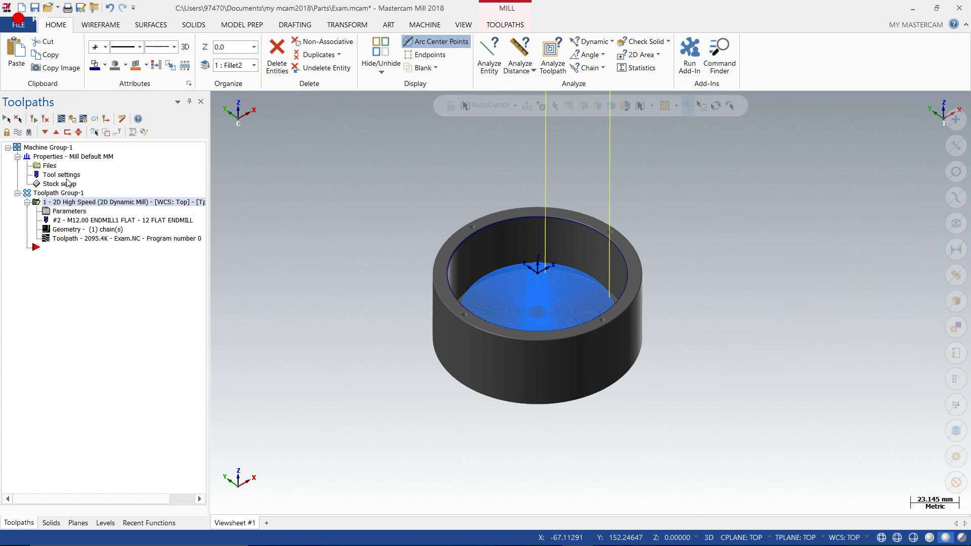
Review the depth in the 2D Dynamic Mill operation's linking parameters and close them without saving changes.
left_click(64, 211)
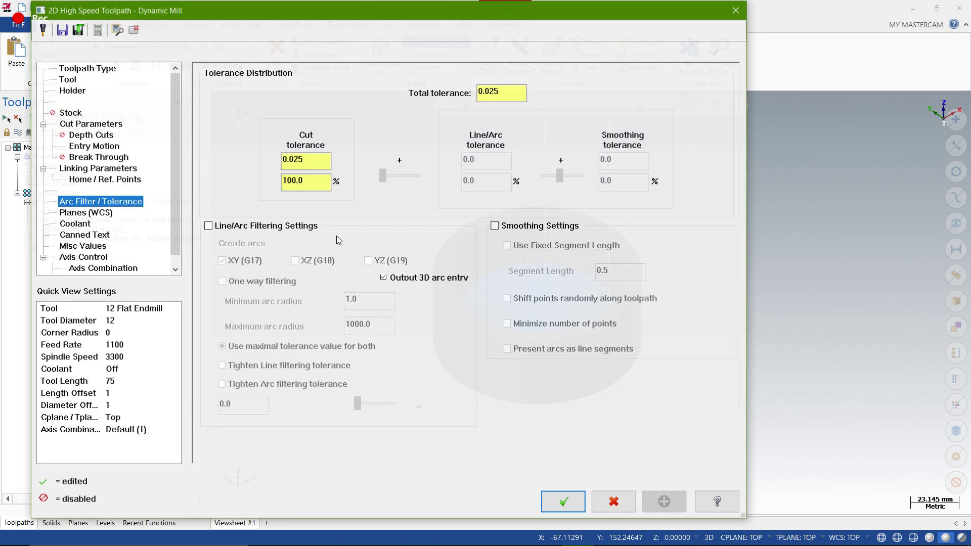
left_click(97, 127)
left_click(98, 168)
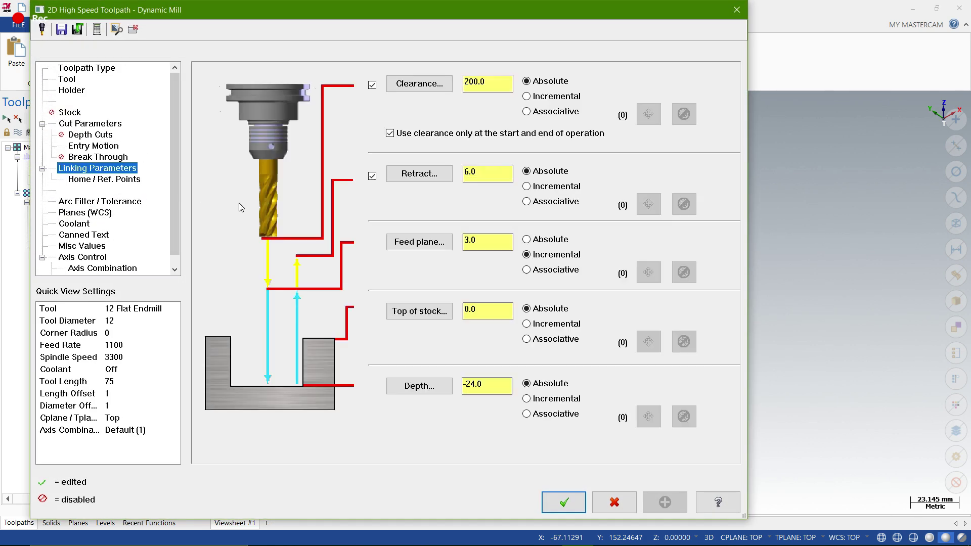
double_click(478, 384)
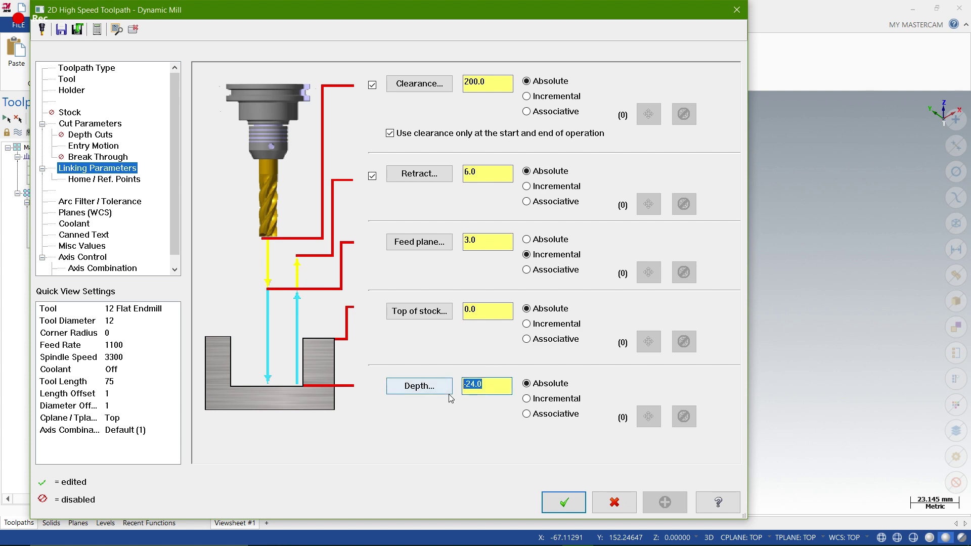
left_click(615, 502)
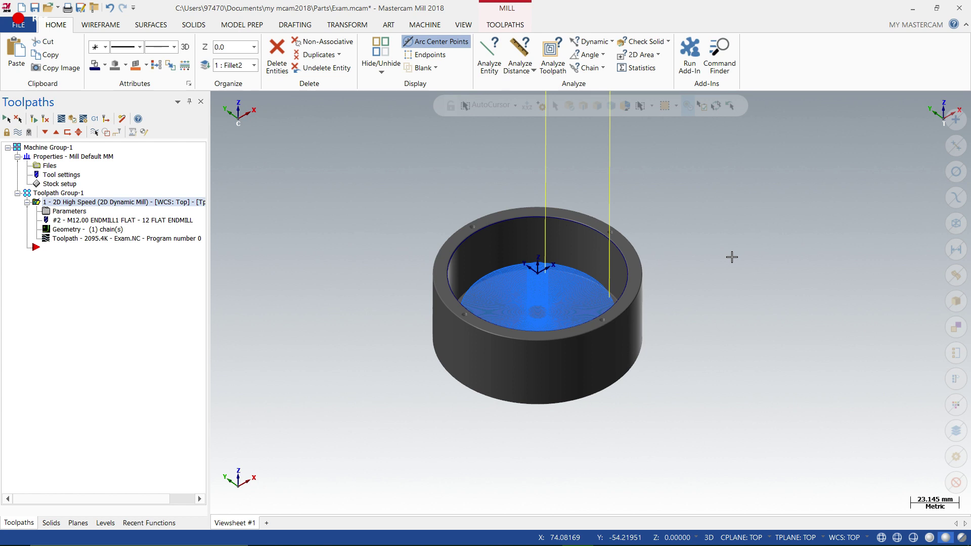
mouse_move(730, 243)
middle_mouse_down()
mouse_move(730, 223)
mouse_move(730, 263)
mouse_move(360, 258)
middle_mouse_up()
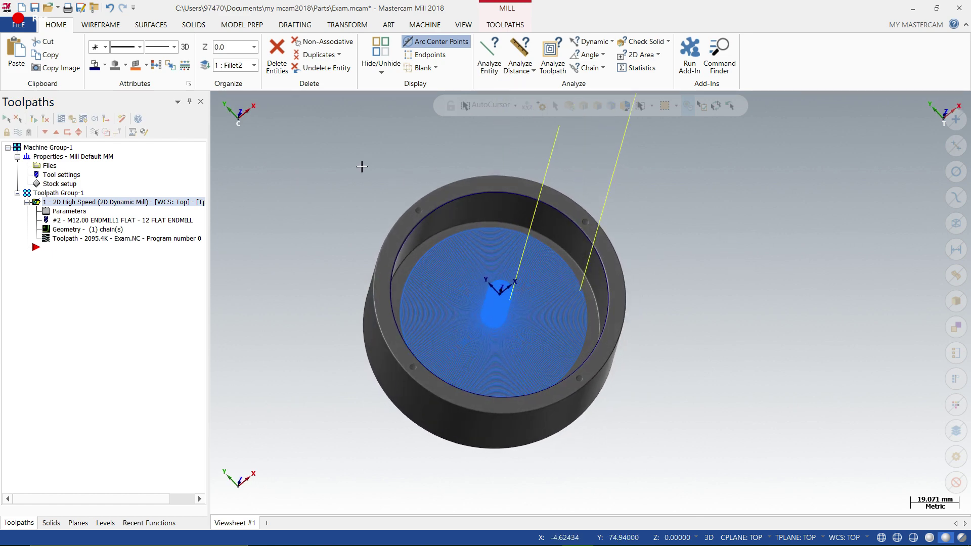
middle_click_drag(320, 175, 343, 170)
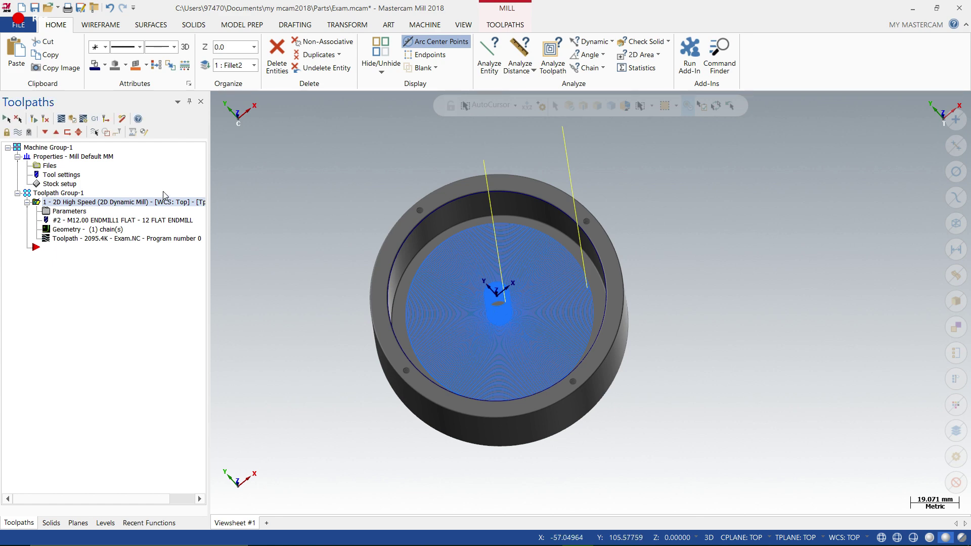
middle_click_drag(585, 299, 591, 302)
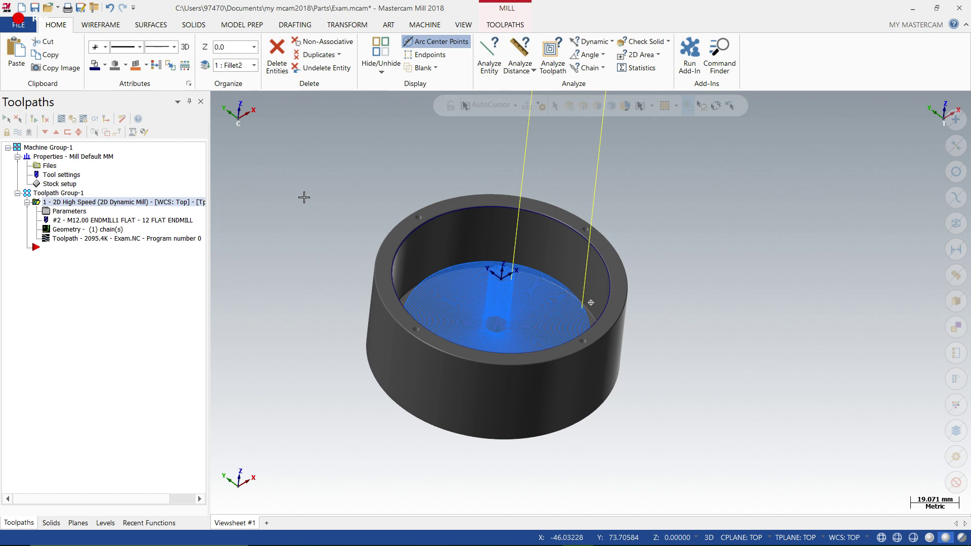
middle_click_drag(378, 227, 347, 241)
scroll(350, 203, "up", 2)
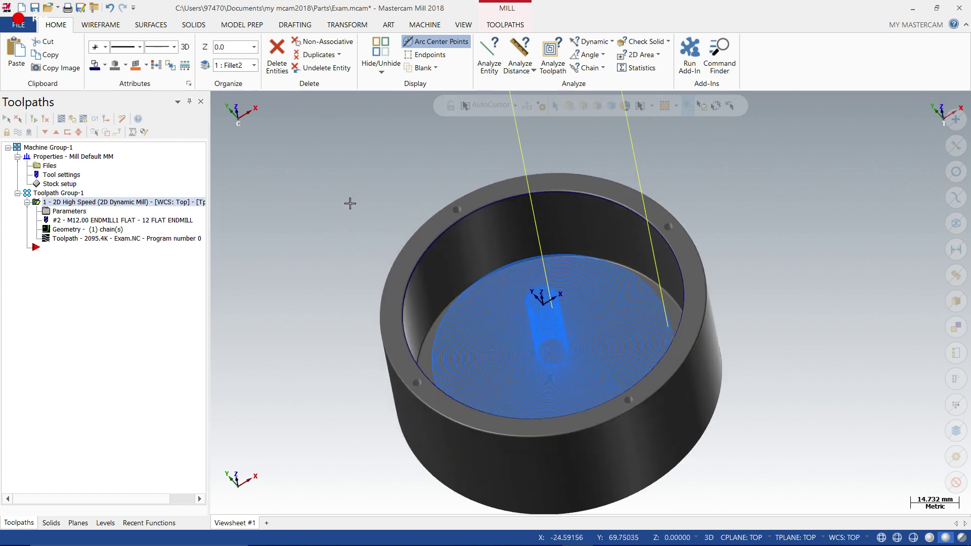
middle_click_drag(350, 204, 382, 201)
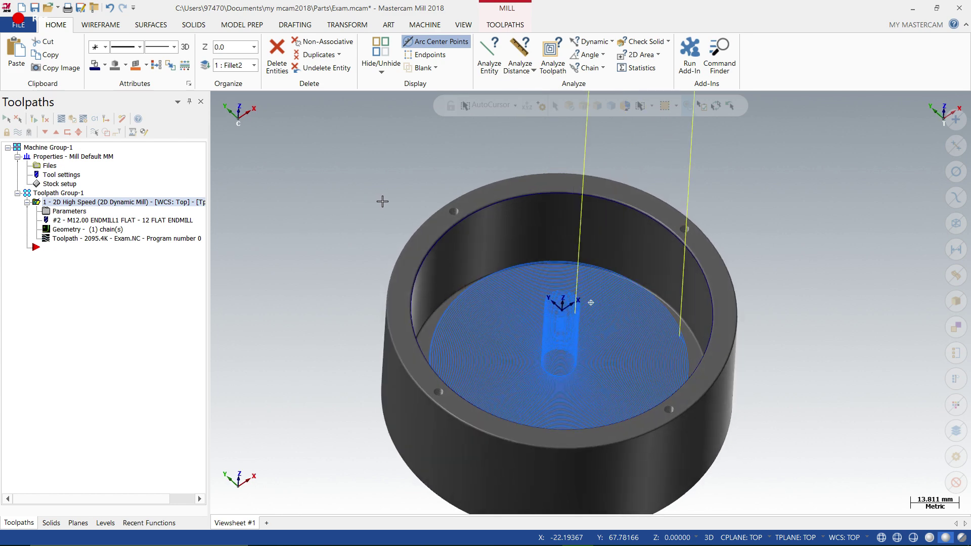
Create a Curve on One Edge from the upper edge of one threaded hole in the cup's rim.
left_click(91, 26)
left_click(561, 55)
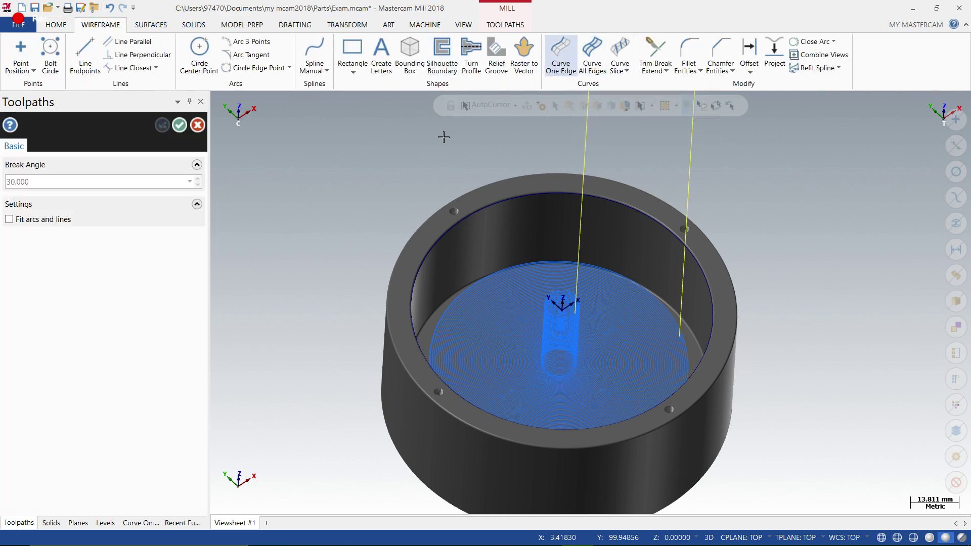
scroll(499, 248, "up", 3)
scroll(463, 214, "up", 2)
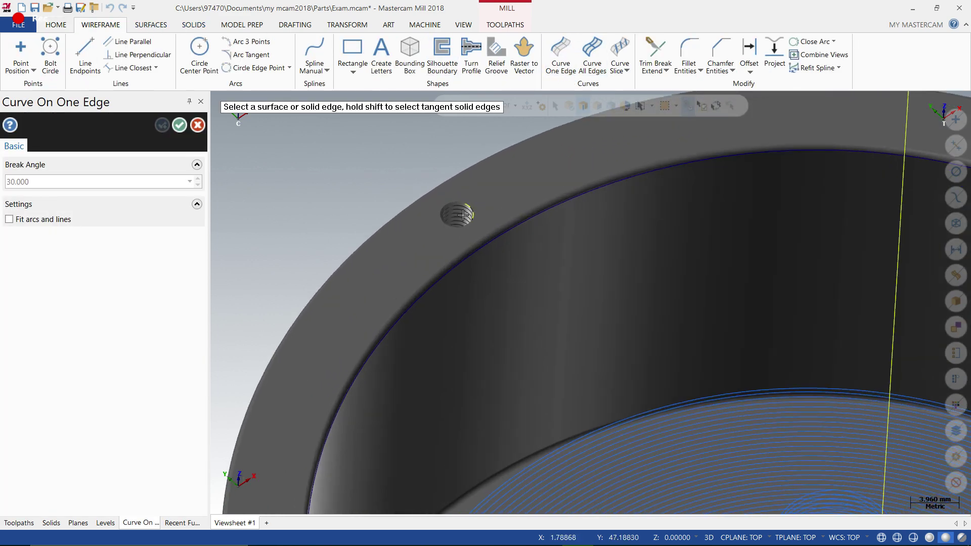
scroll(469, 198, "up", 3)
scroll(480, 213, "up", 2)
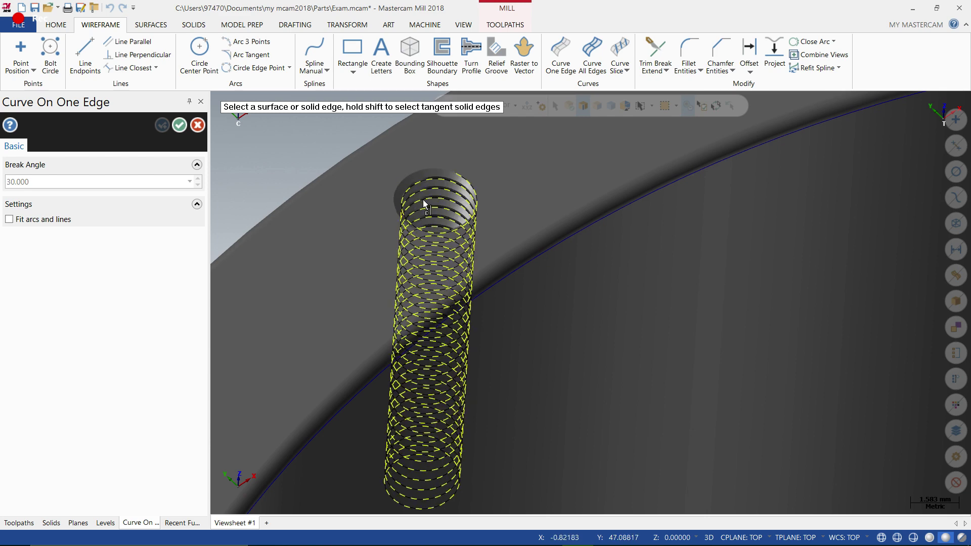
middle_click_drag(423, 199, 418, 173)
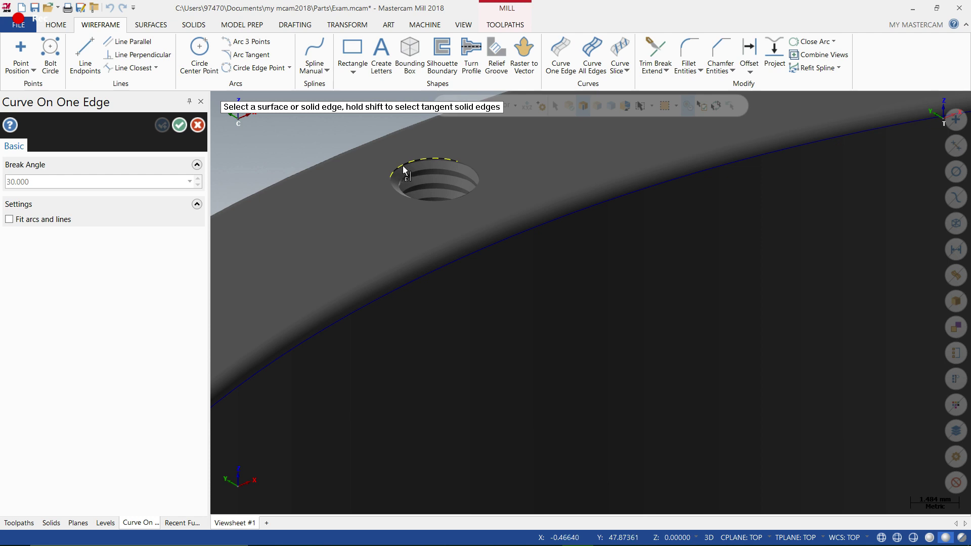
left_click(467, 191)
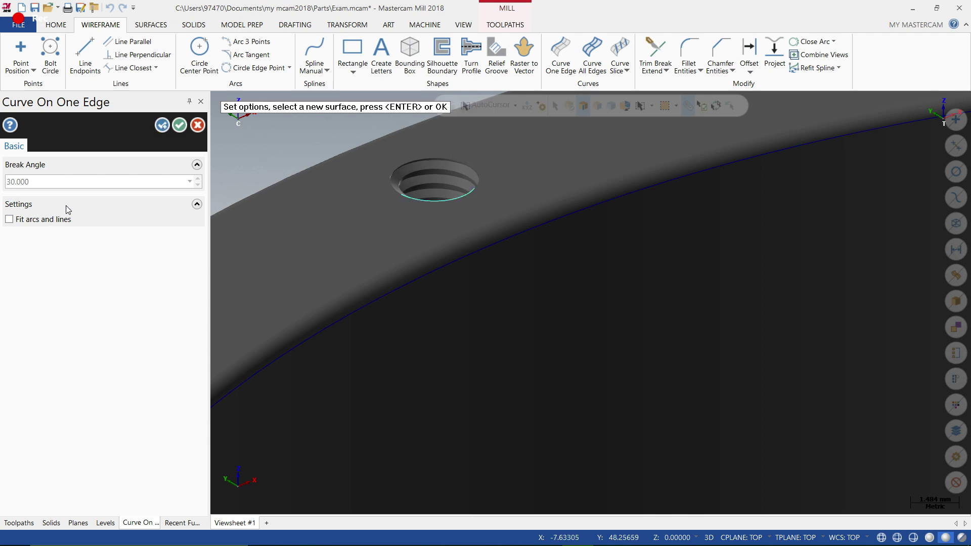
left_click(180, 125)
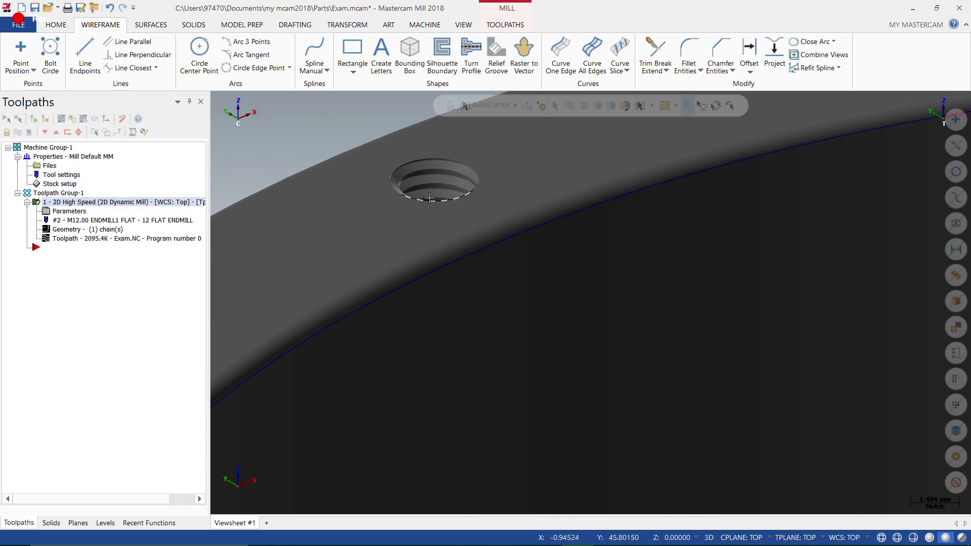
scroll(428, 200, "down", 5)
scroll(428, 200, "down", 3)
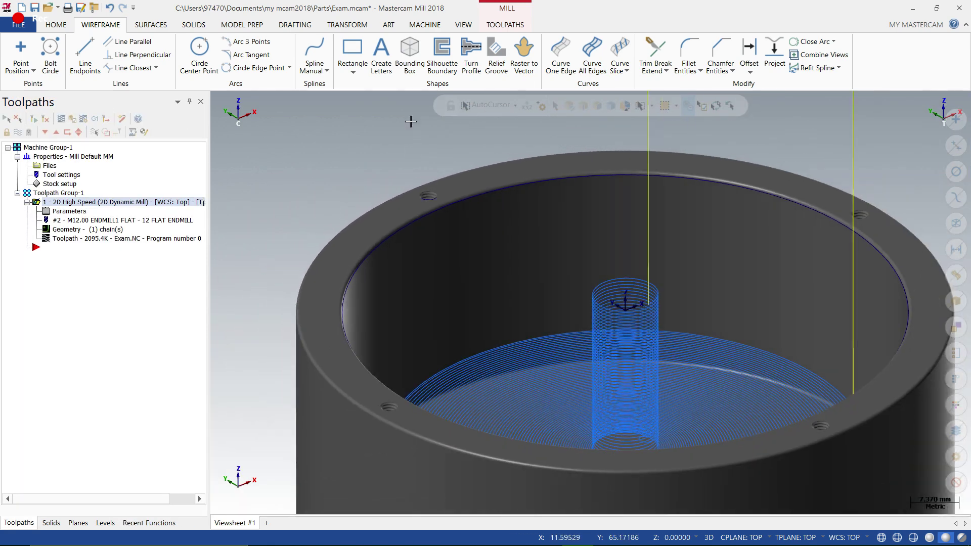
left_click(561, 55)
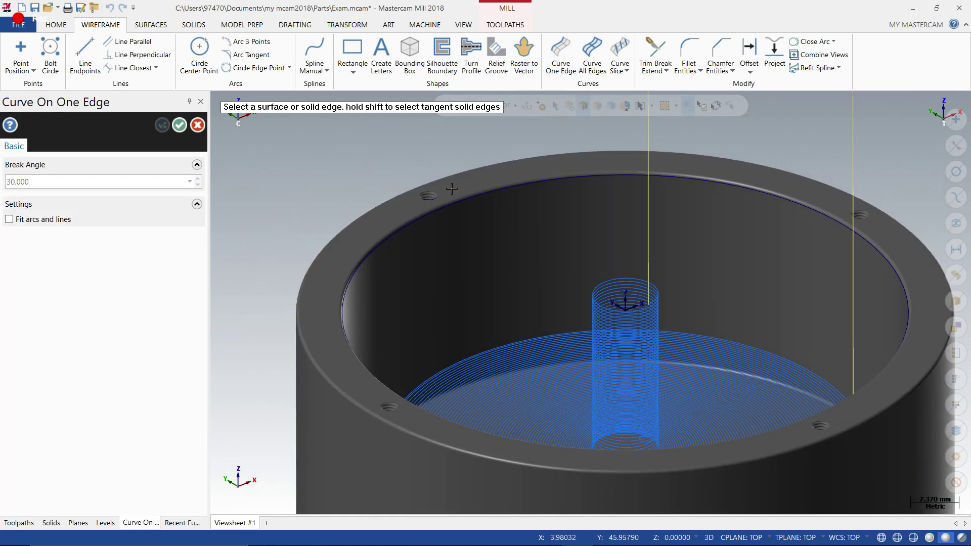
scroll(453, 191, "up", 2)
left_click(197, 125)
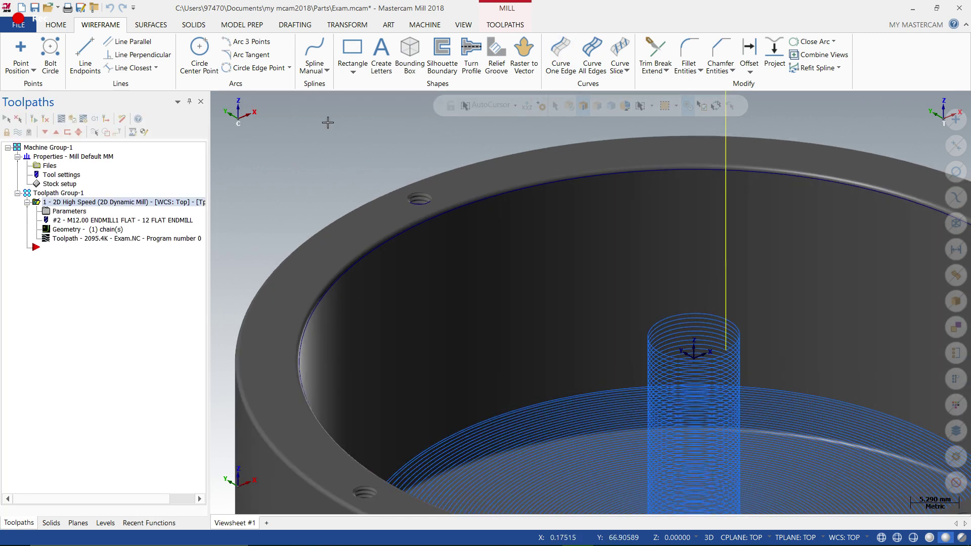
Create Curves on All Edges of the cup's flat top rim face, including its screw holes, with a 30 break angle.
left_click(592, 51)
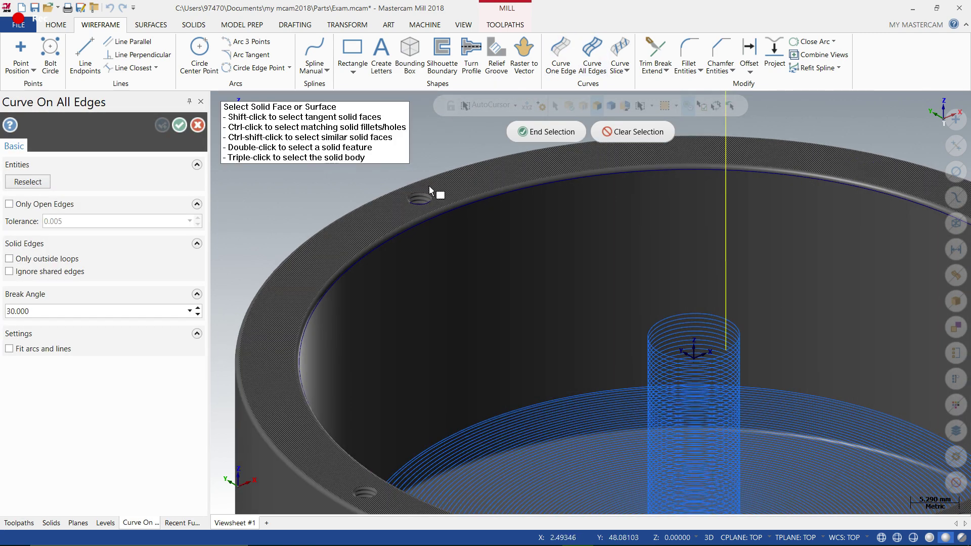
left_click(433, 190)
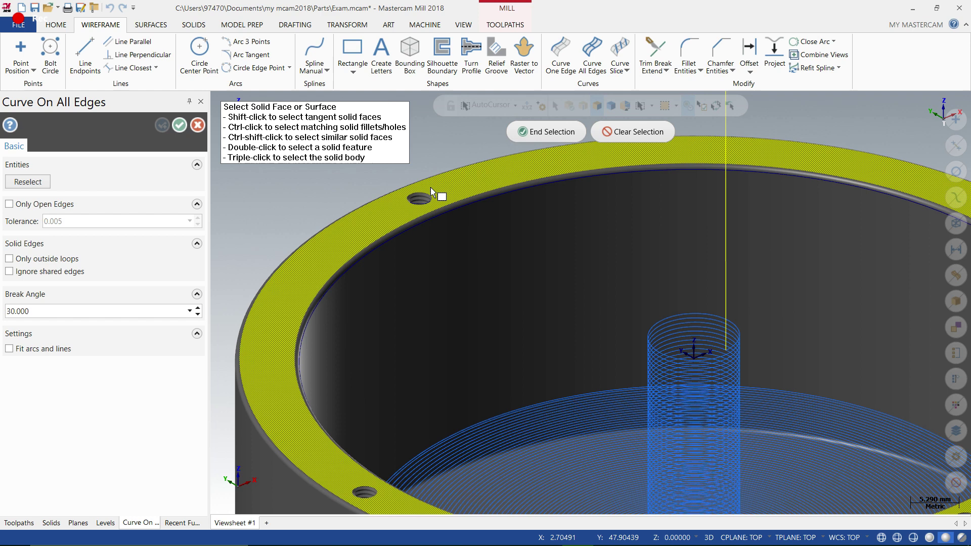
left_click(520, 132)
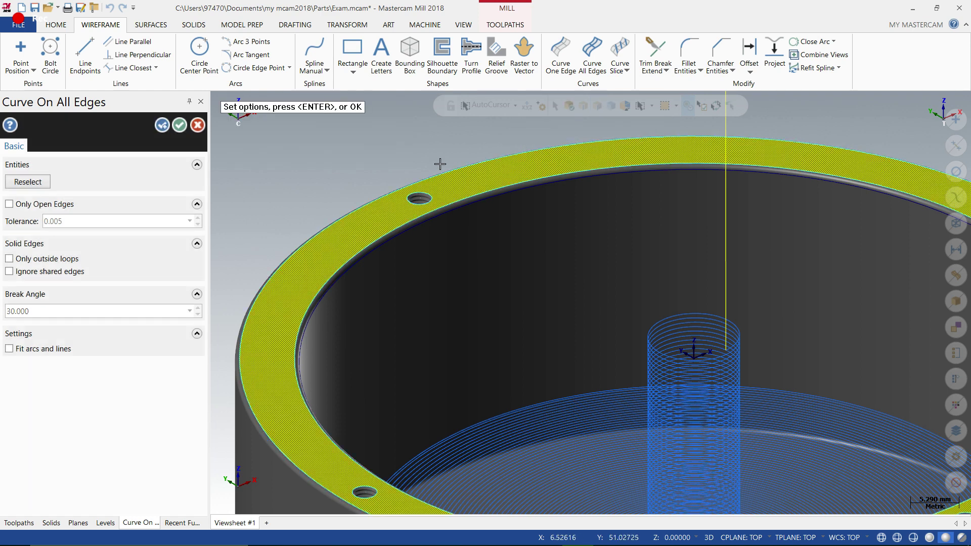
left_click(180, 125)
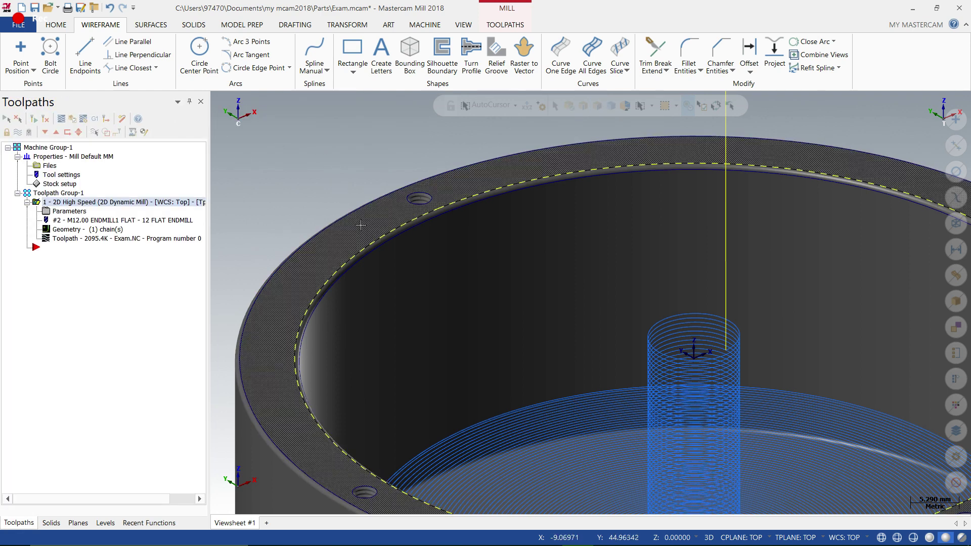
Hide the toolpath display of the 2D Dynamic Mill operation.
scroll(347, 212, "down", 5)
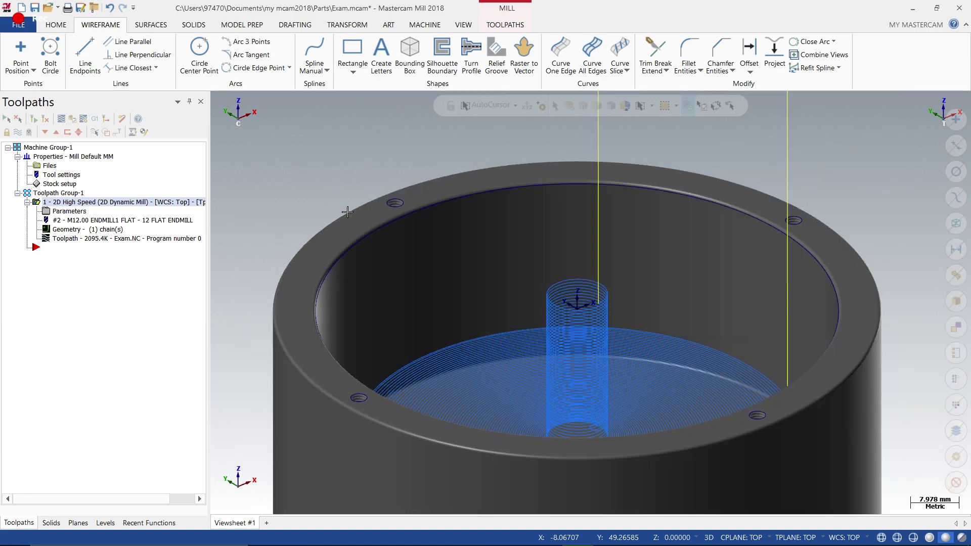
scroll(350, 305, "up", 2)
scroll(350, 306, "up", 2)
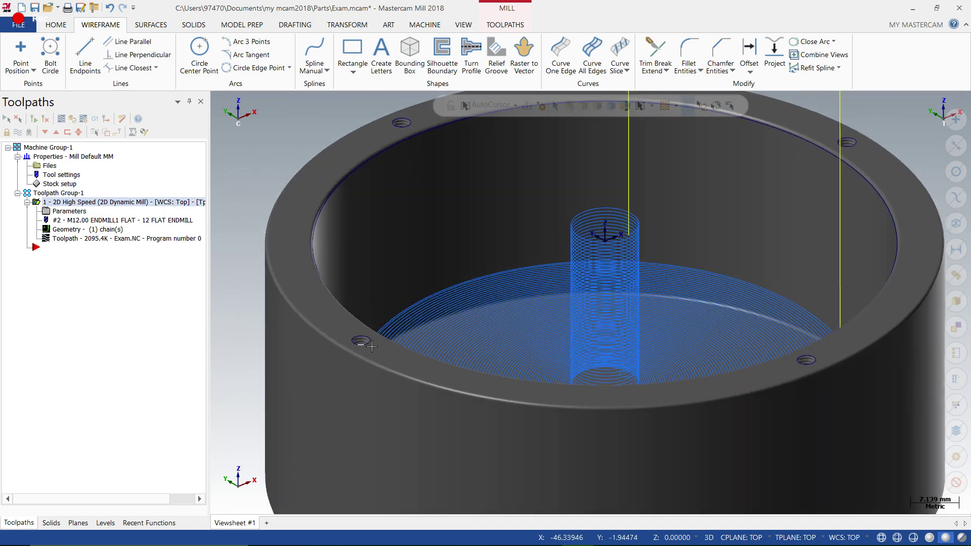
scroll(812, 360, "up", 1)
scroll(564, 275, "down", 4)
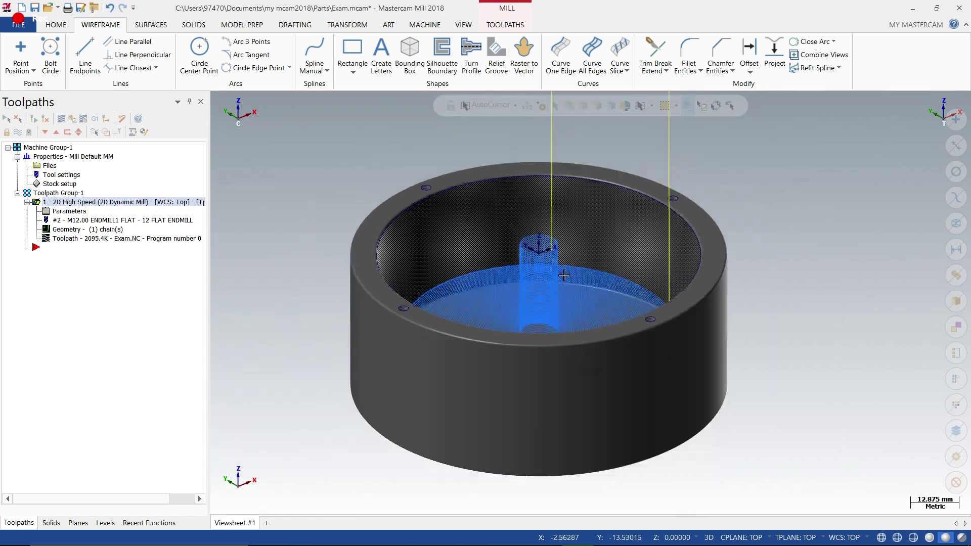
middle_click_drag(564, 276, 534, 230)
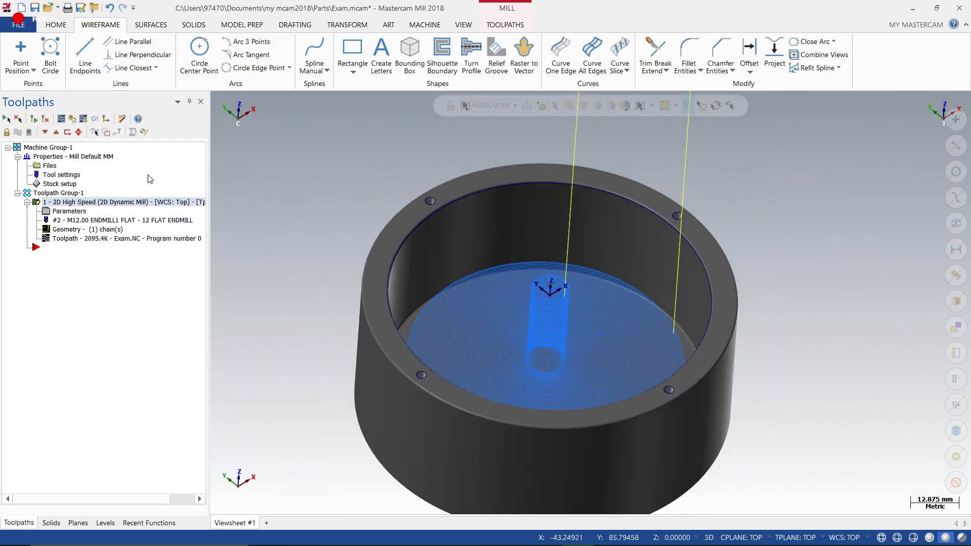
left_click(18, 132)
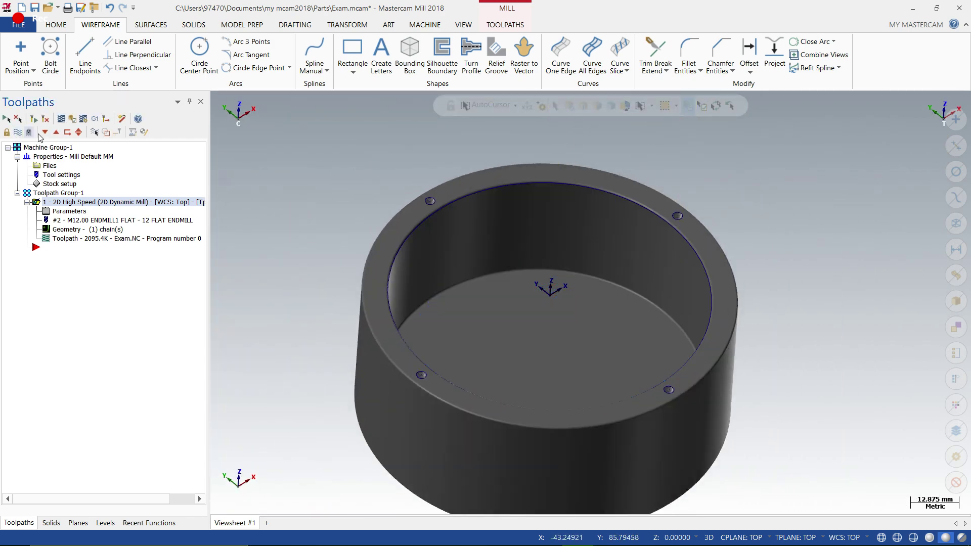
Limit toolpath display to selected operations and start a 2D Drill toolpath with the front rim hole's center as its first point.
left_click(95, 132)
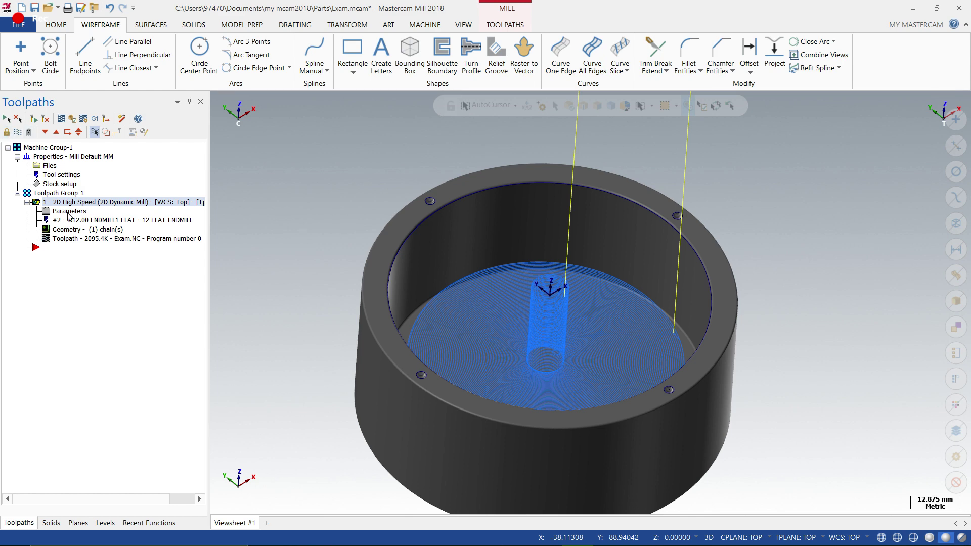
left_click(493, 28)
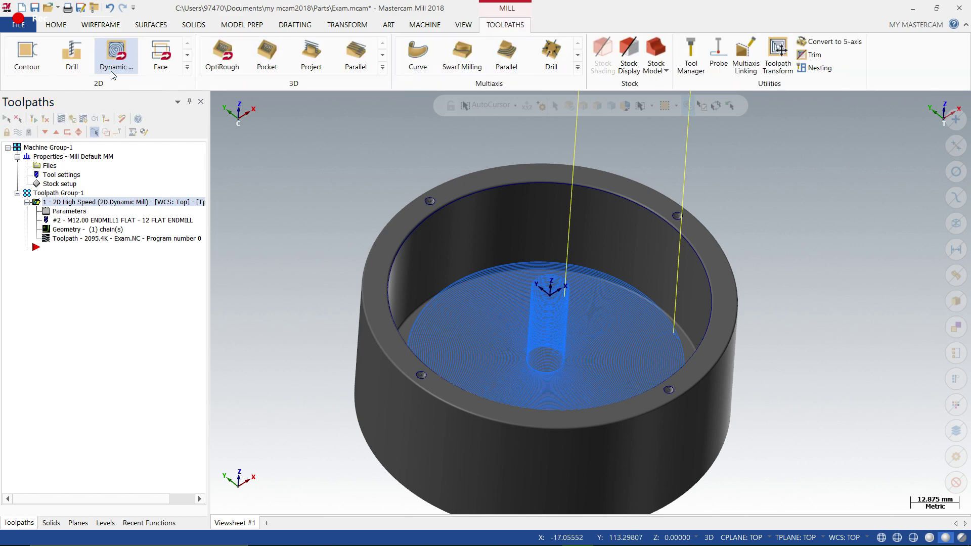
left_click(72, 54)
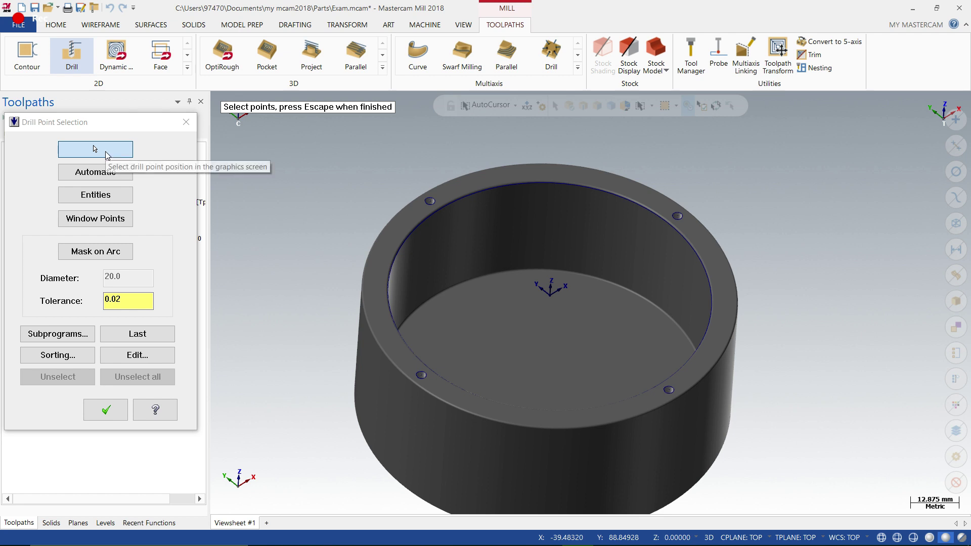
right_click(357, 188)
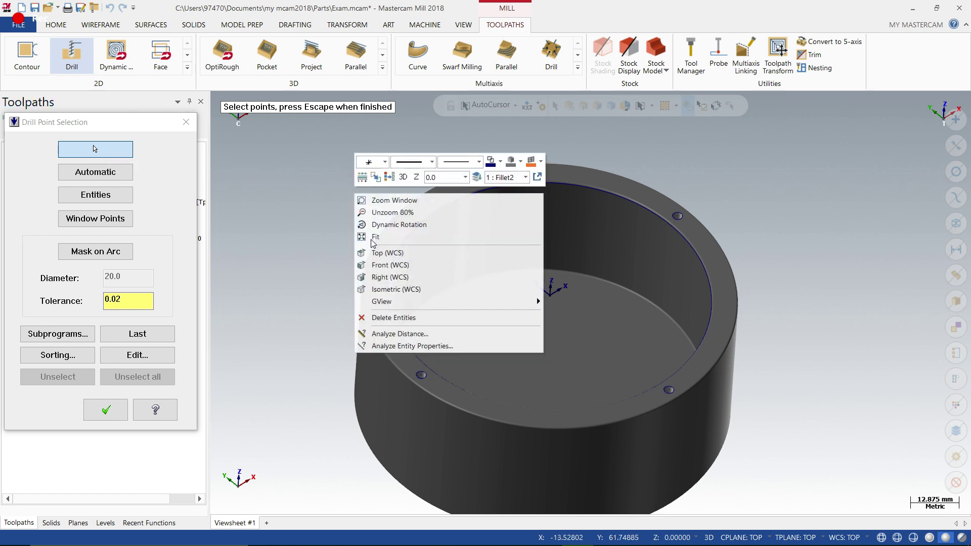
left_click(372, 254)
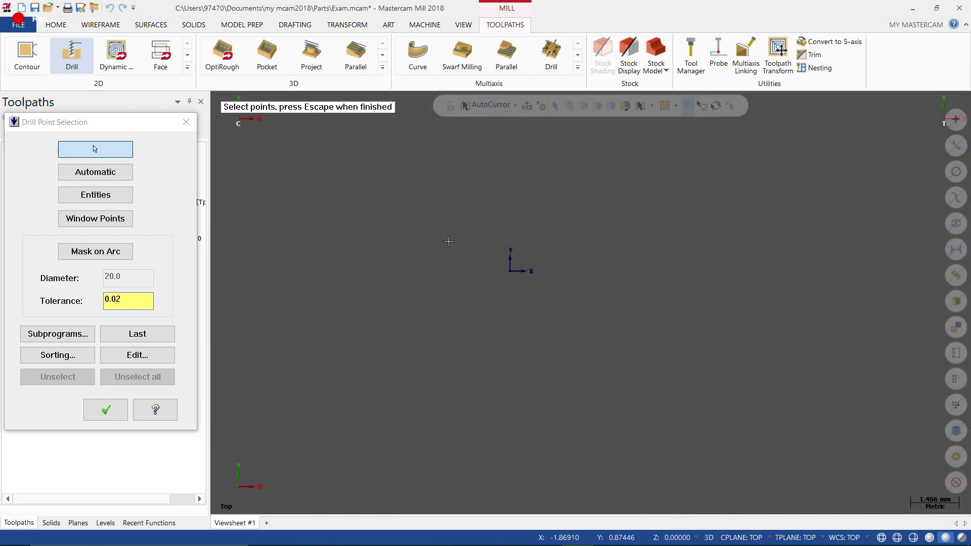
scroll(763, 351, "down", 5)
middle_click_drag(764, 351, 524, 356)
scroll(538, 332, "up", 4)
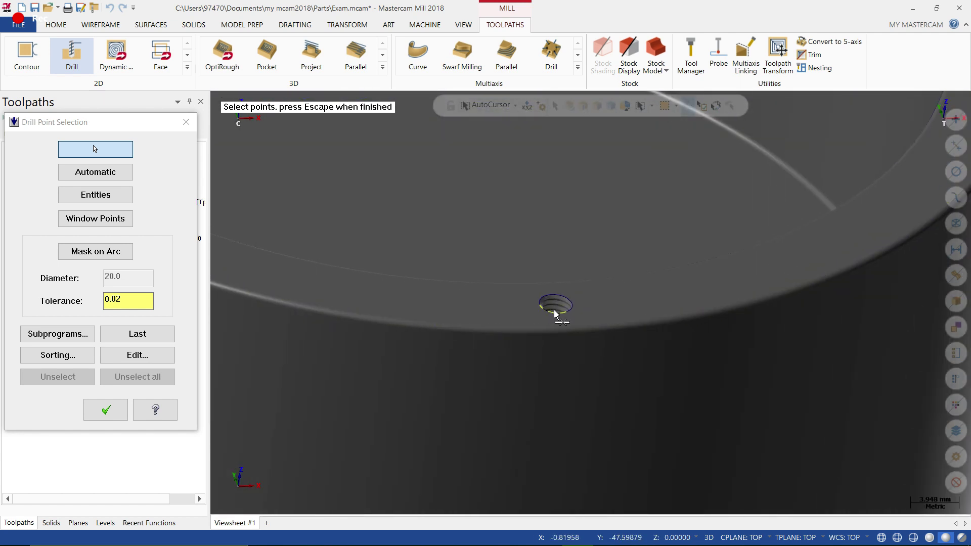
left_click(557, 307)
left_click(557, 307)
scroll(455, 374, "down", 5)
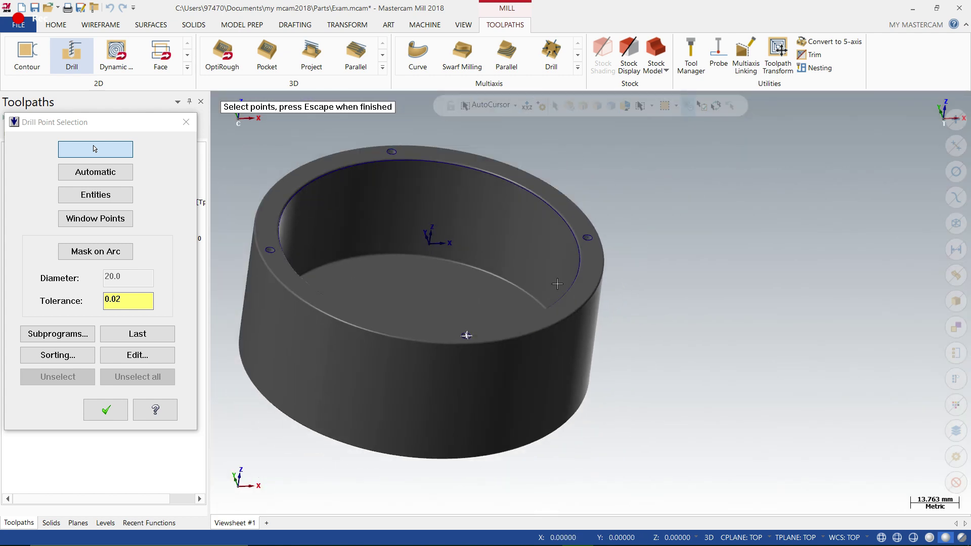
Add the centers of the other three rim holes as drill points and accept the point selection.
scroll(505, 303, "up", 3)
scroll(589, 239, "up", 1)
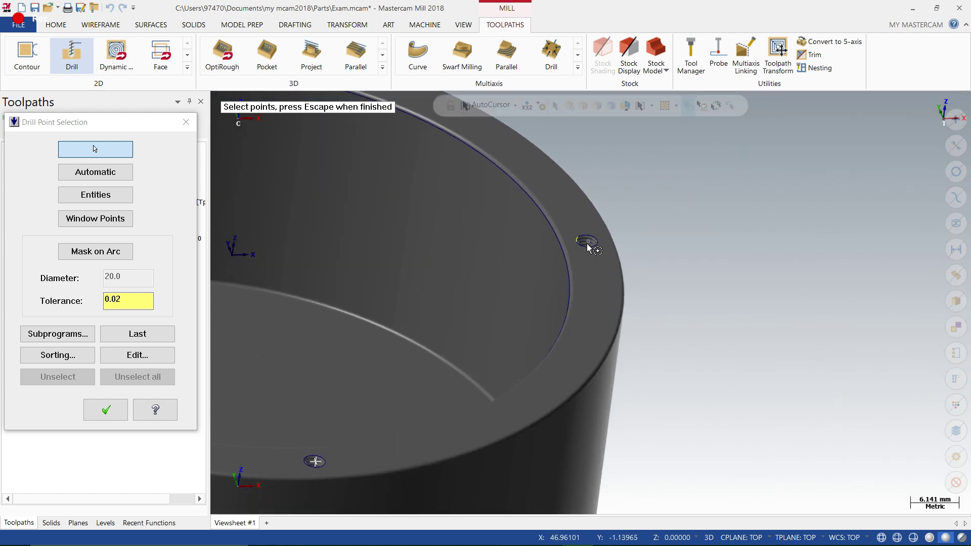
scroll(589, 246, "up", 1)
left_click(588, 246)
scroll(724, 260, "down", 4)
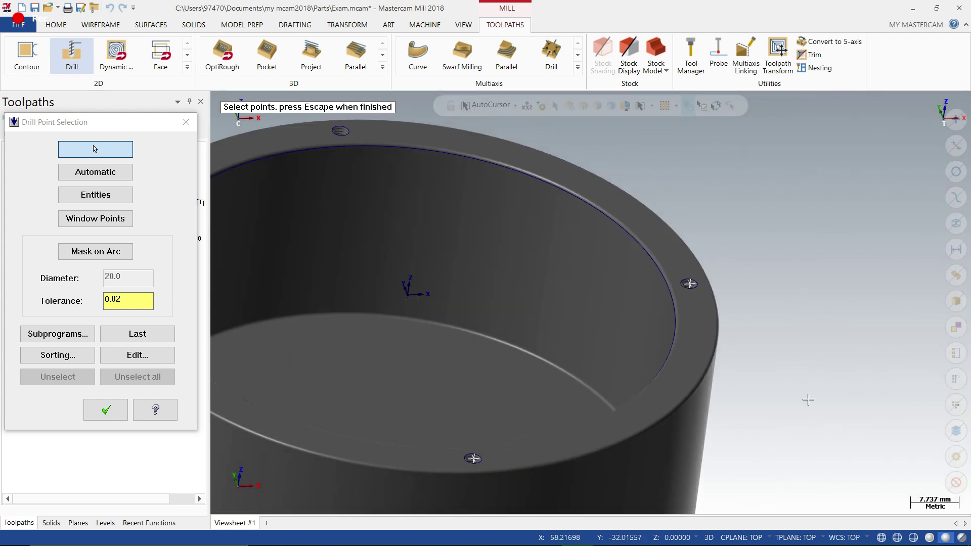
scroll(476, 227, "up", 5)
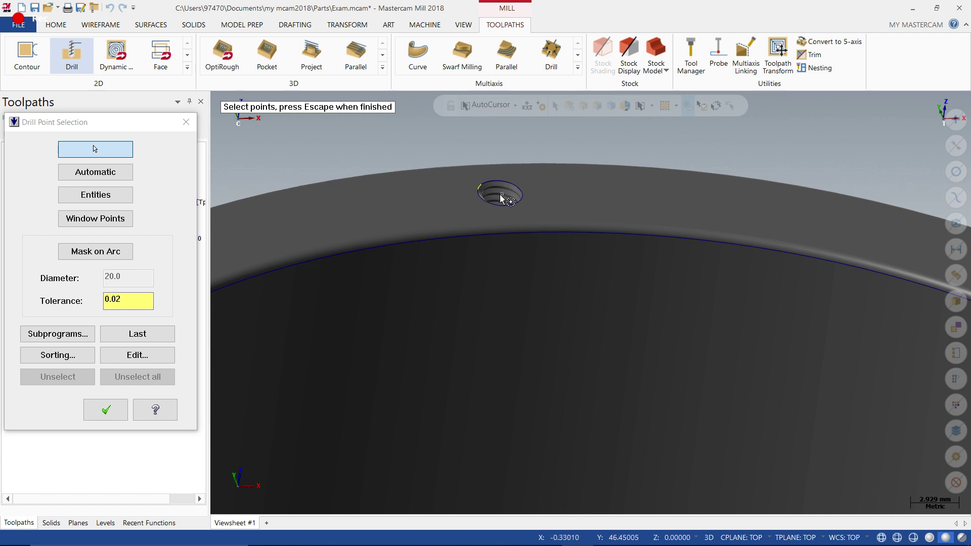
left_click(501, 195)
scroll(678, 154, "down", 3)
scroll(614, 167, "up", 3)
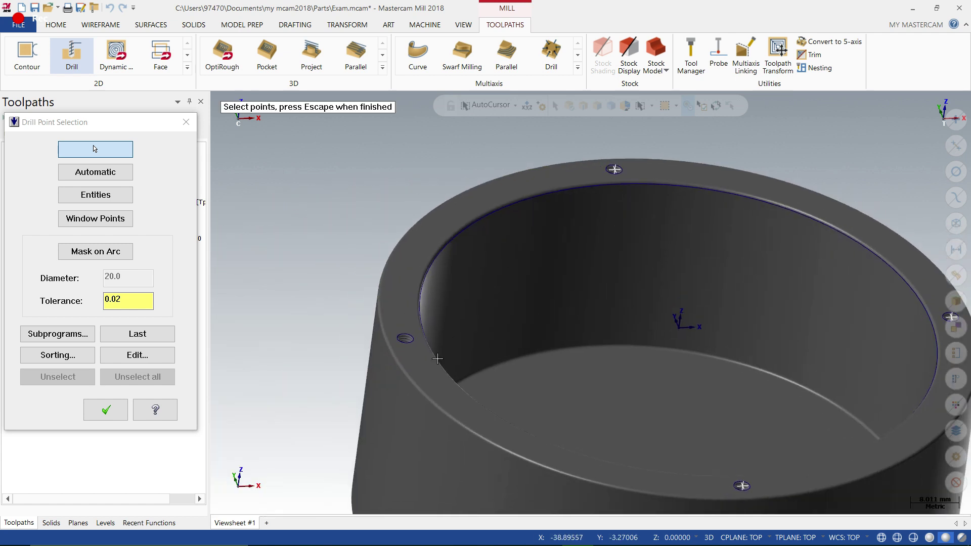
scroll(394, 342, "down", 3)
left_click(394, 341)
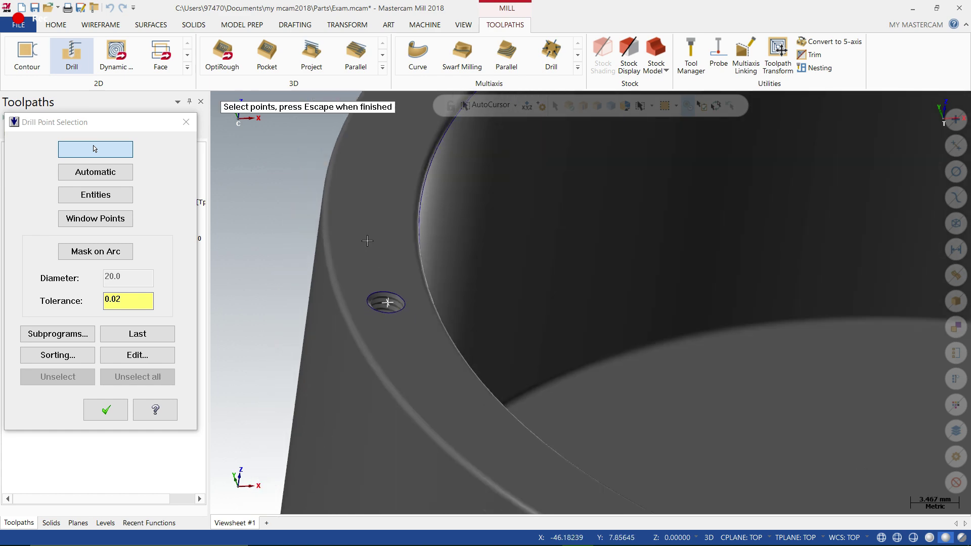
scroll(570, 299, "down", 5)
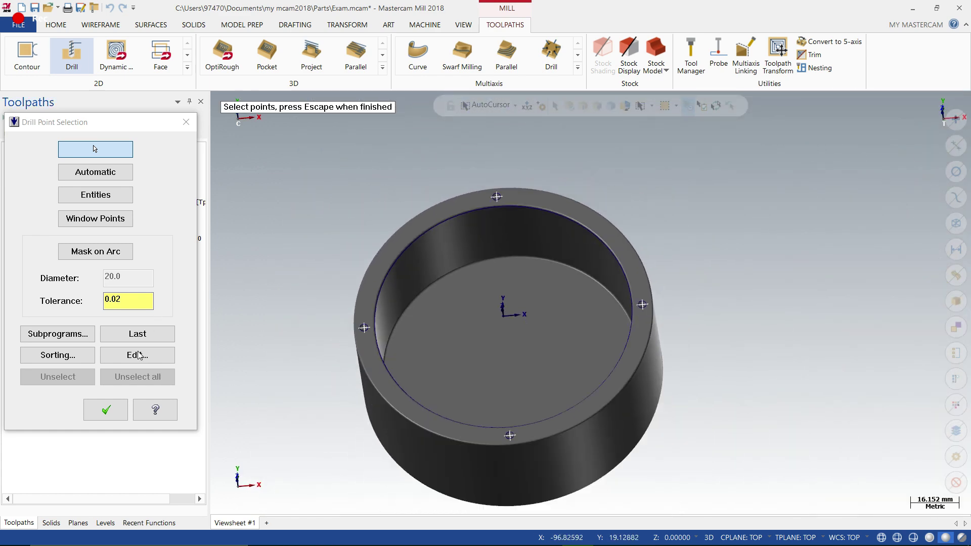
left_click(104, 409)
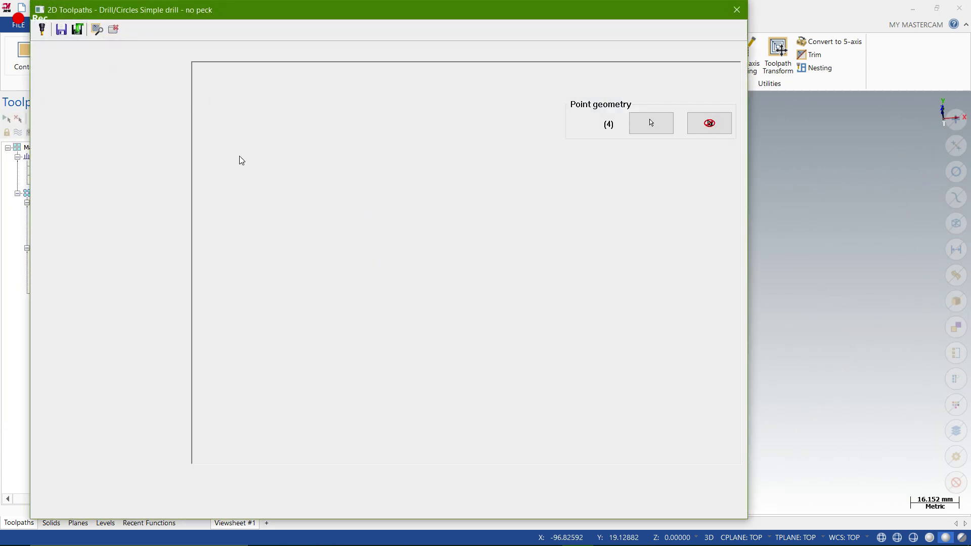
Create a new Drill tool with a 3 mm diameter for the drilling operation.
left_click(70, 81)
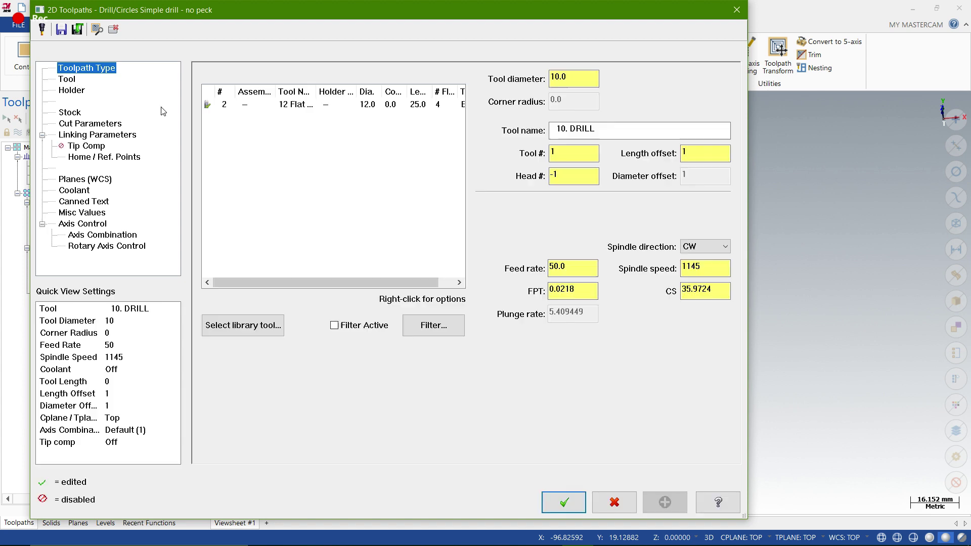
right_click(244, 139)
left_click(271, 158)
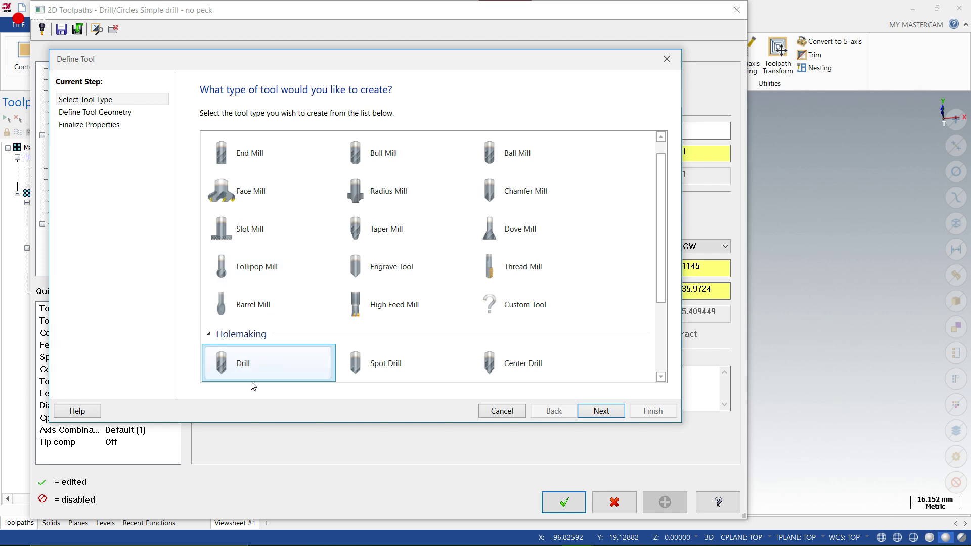
left_click(611, 411)
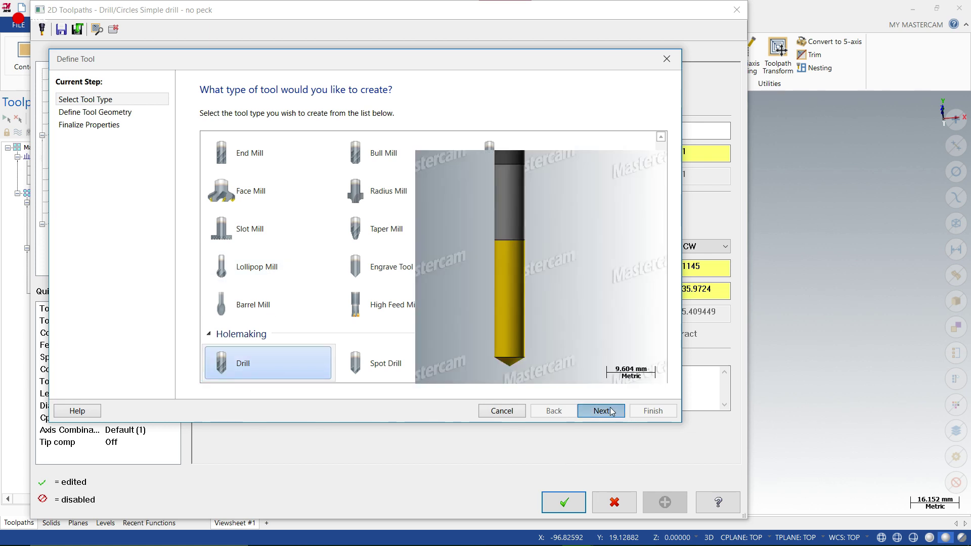
key("Tab")
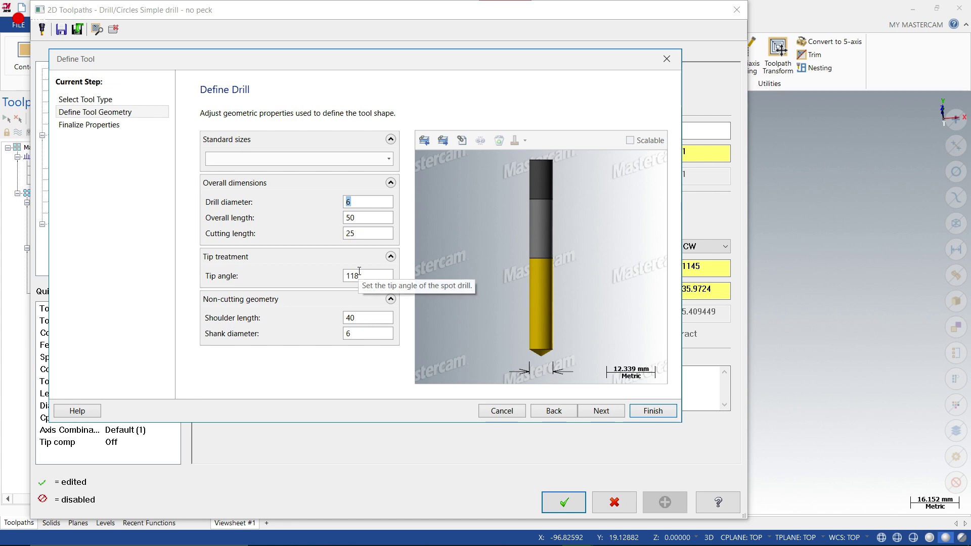
type("3")
left_click(653, 411)
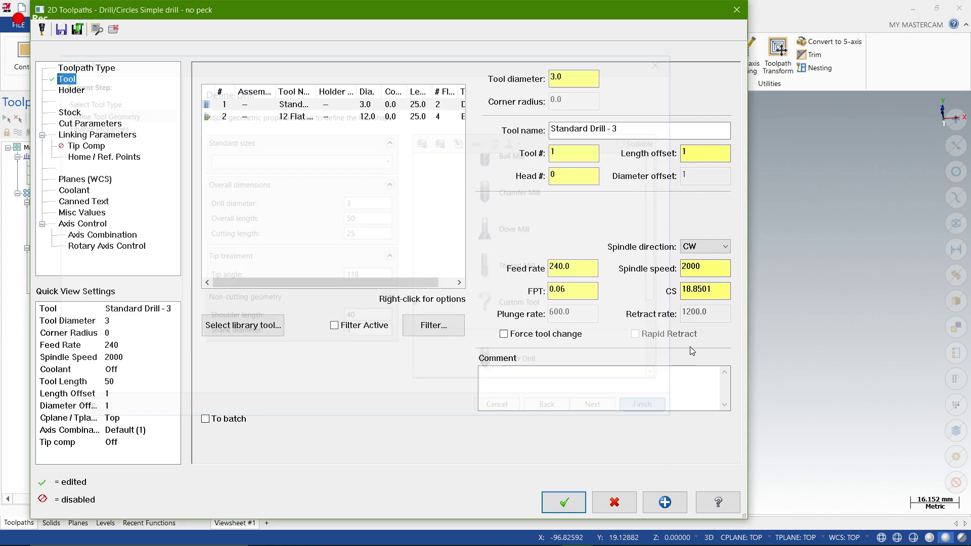
Set the 3 mm drill's spindle speed to 22 and its feed rate to 100.
double_click(691, 267)
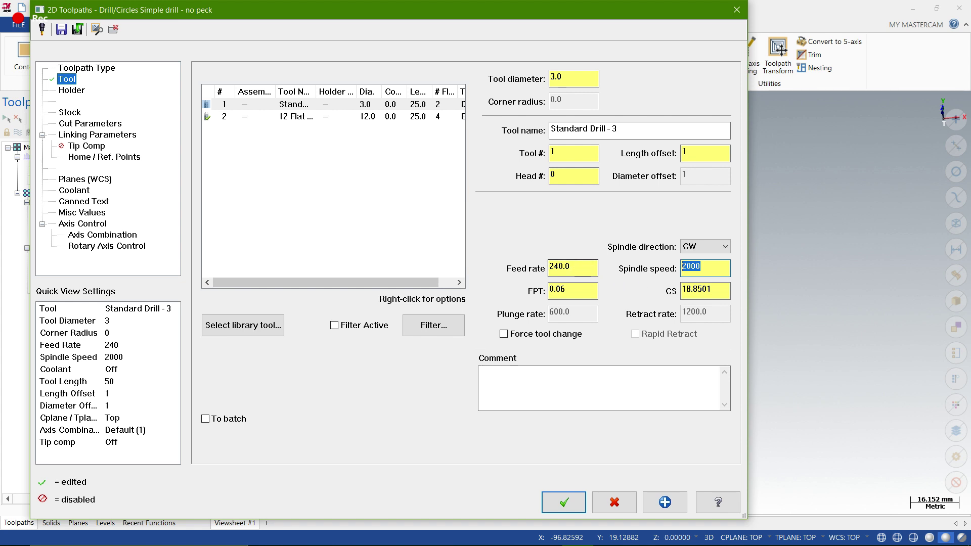
type("22")
left_click(569, 266)
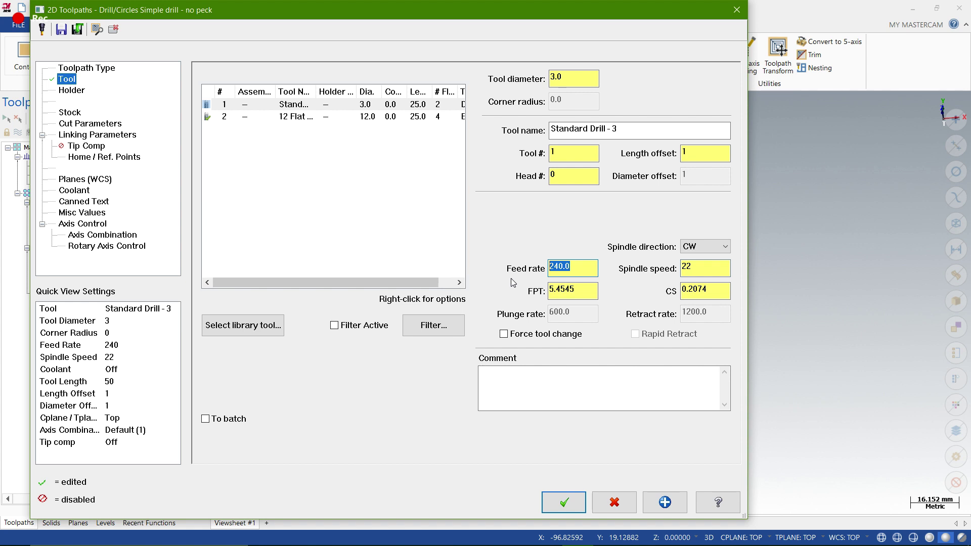
type("100")
Set the drill's feed per tooth to 150 and its tool number to 7.
left_click(588, 286)
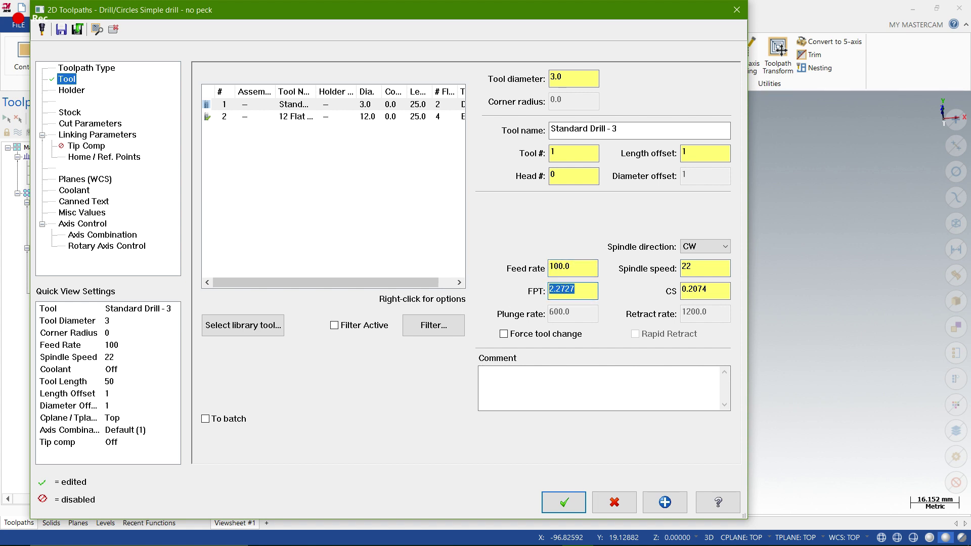
type("200")
key("BackSpace")
key("BackSpace")
key("BackSpace")
type("150")
left_click(570, 267)
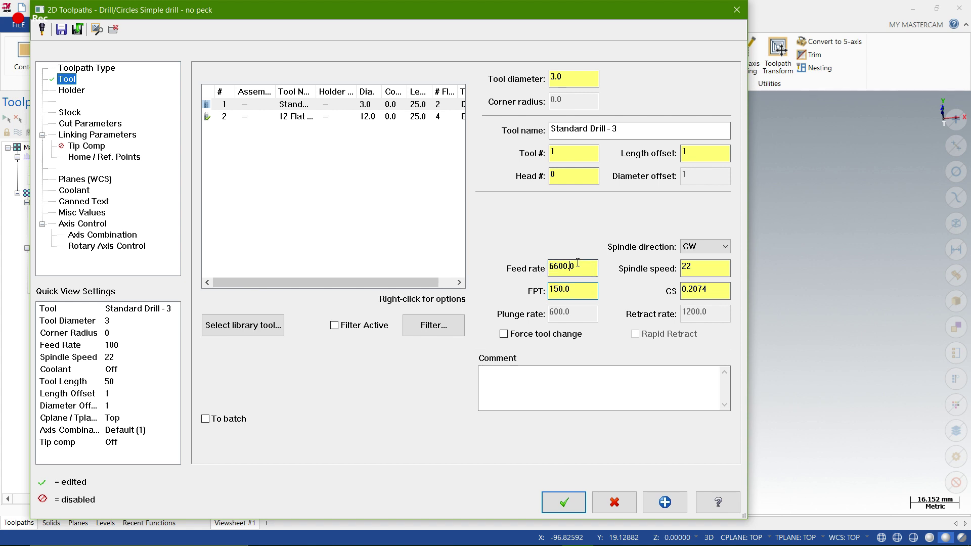
left_click(571, 267)
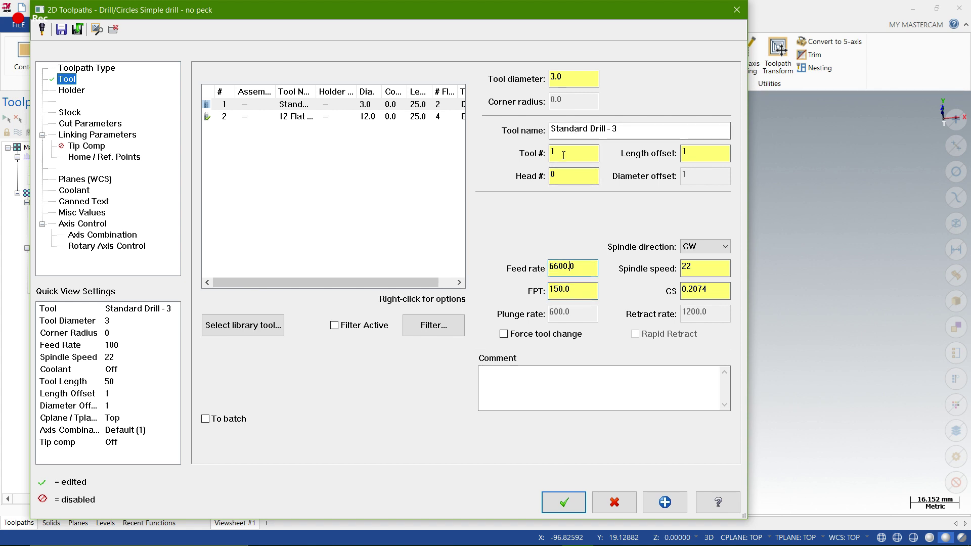
left_click(563, 155)
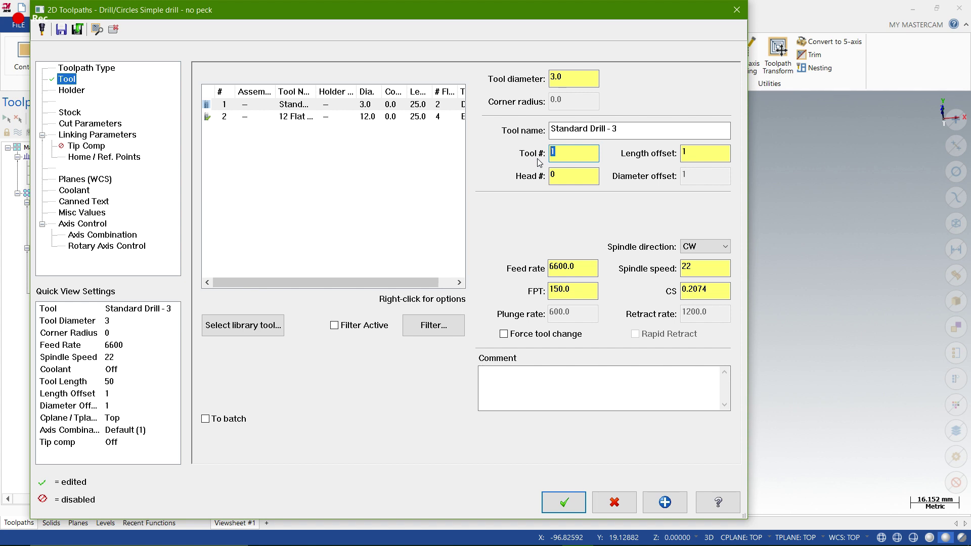
type("7")
Set the drilling cycle to Peck Drill with a peck of 0.5 in the cut parameters.
left_click(76, 124)
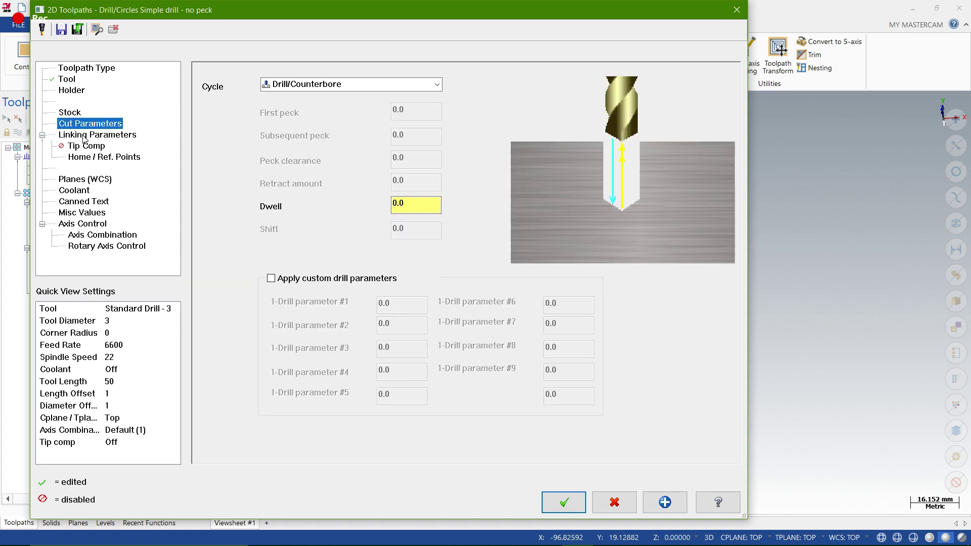
left_click(438, 85)
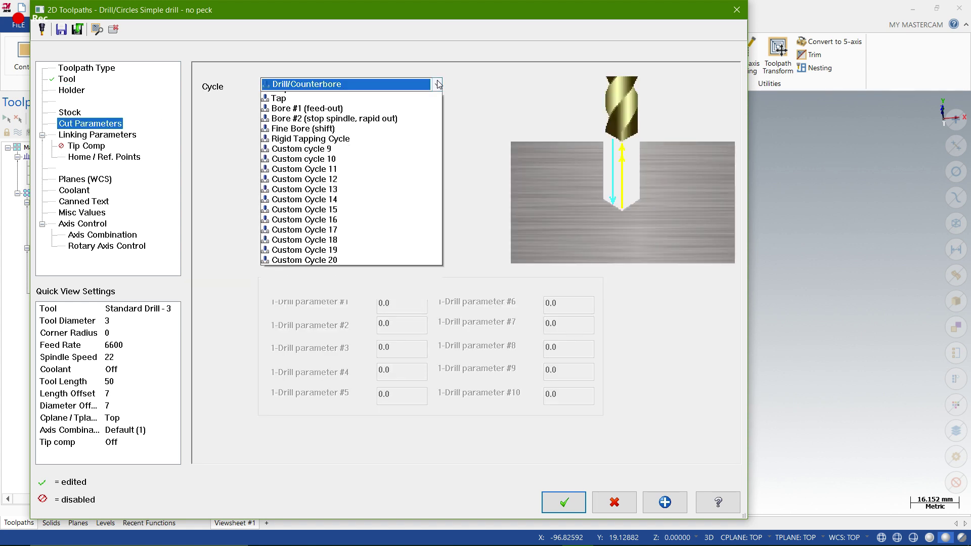
left_click(392, 117)
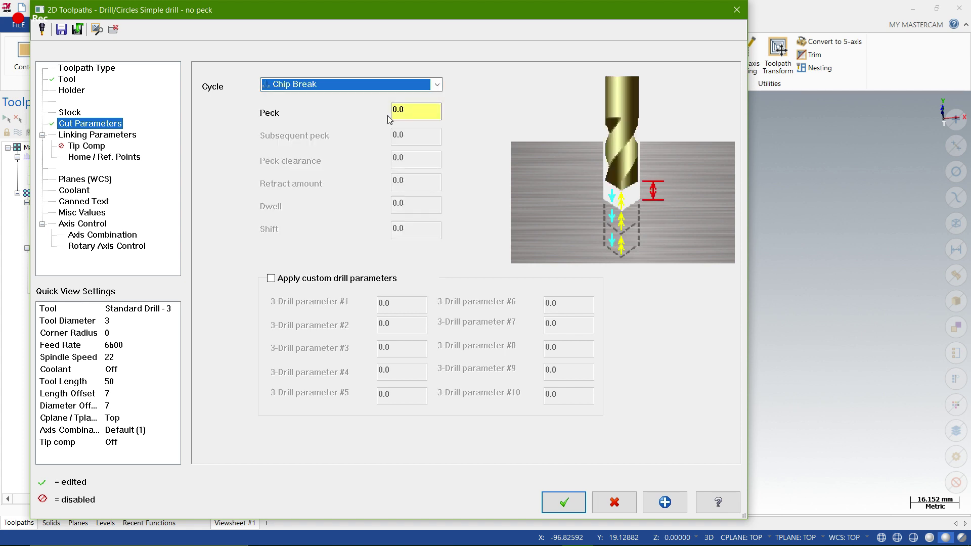
left_click(437, 84)
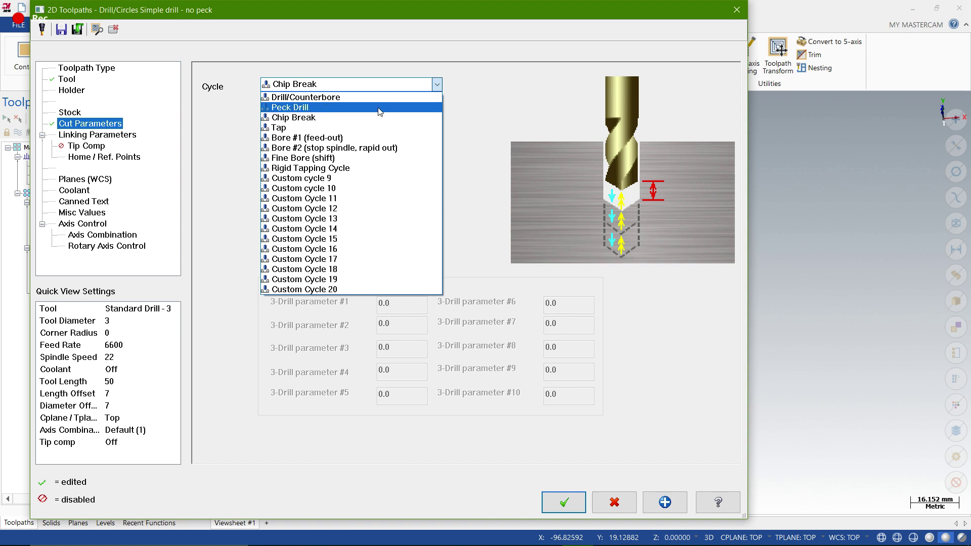
left_click(377, 108)
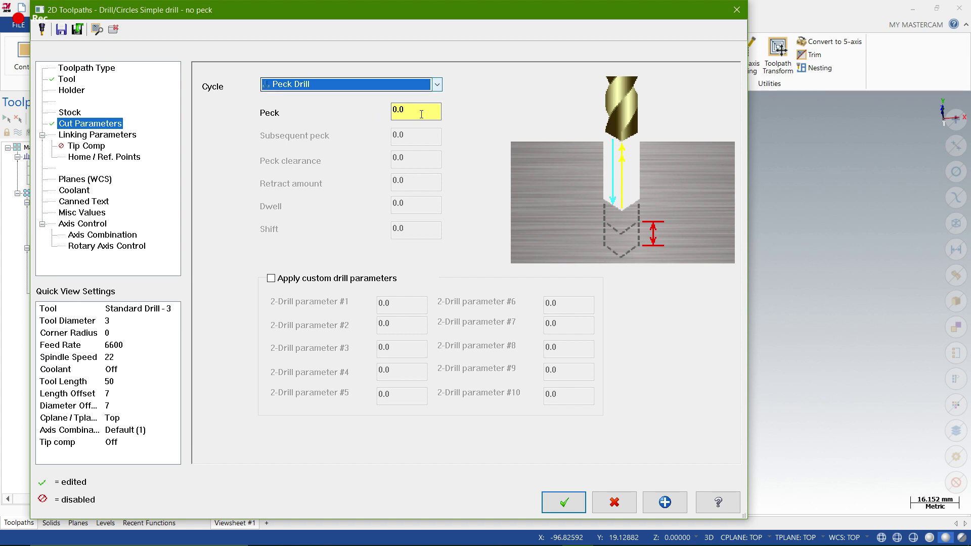
key("Tab")
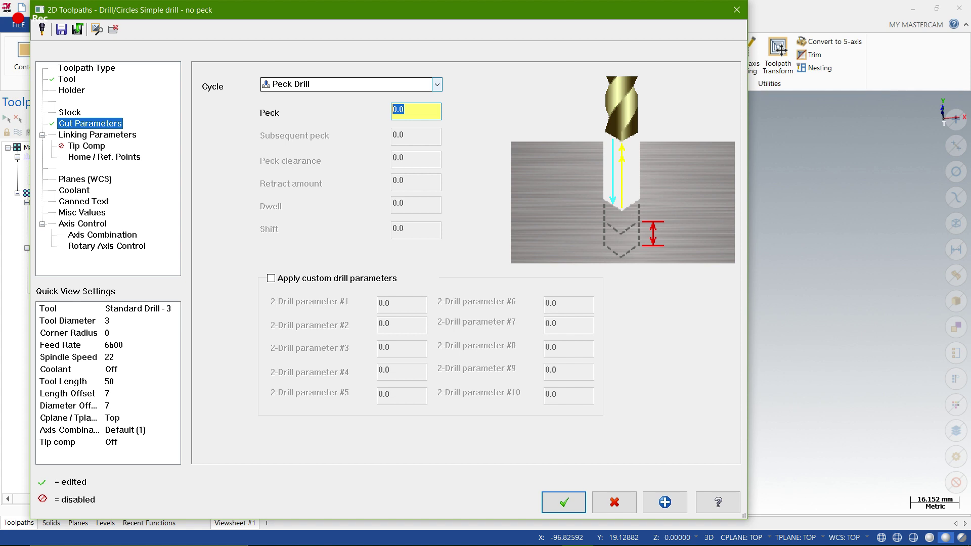
type(".5")
Enable an absolute clearance of 200 in the linking parameters, used only at the start and end of the operation.
left_click(76, 135)
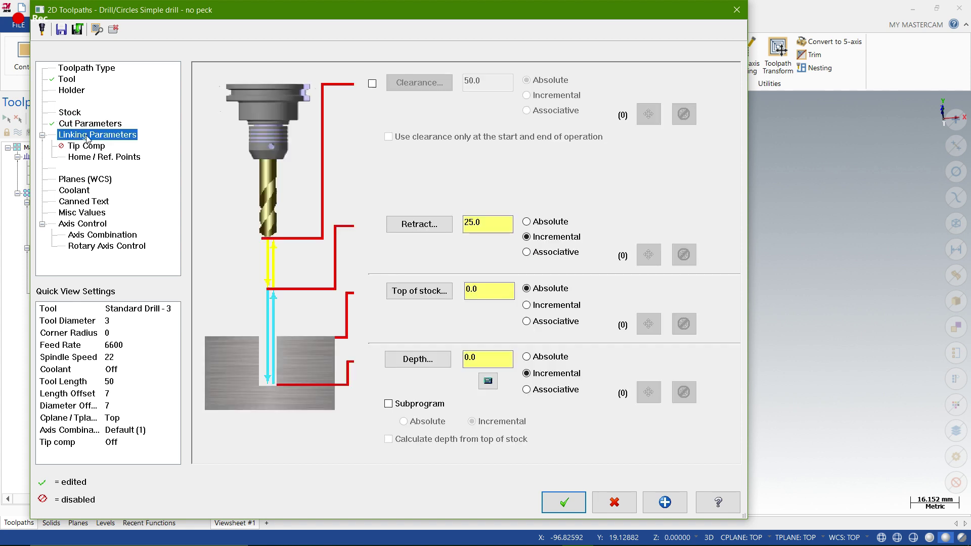
left_click(374, 84)
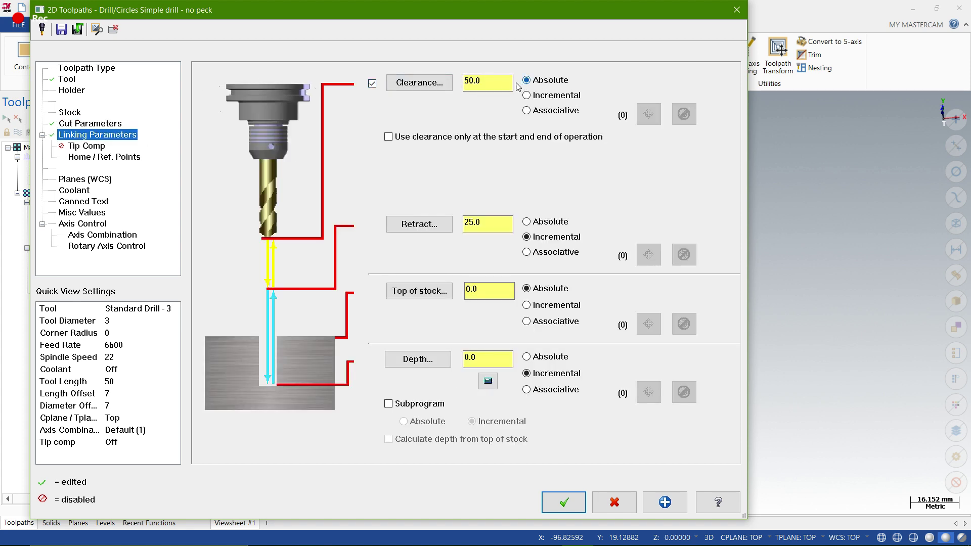
type("200")
left_click(448, 136)
Make the retract and depth absolute in the linking parameters and set the drilling depth to -15.
left_click(526, 221)
left_click(527, 356)
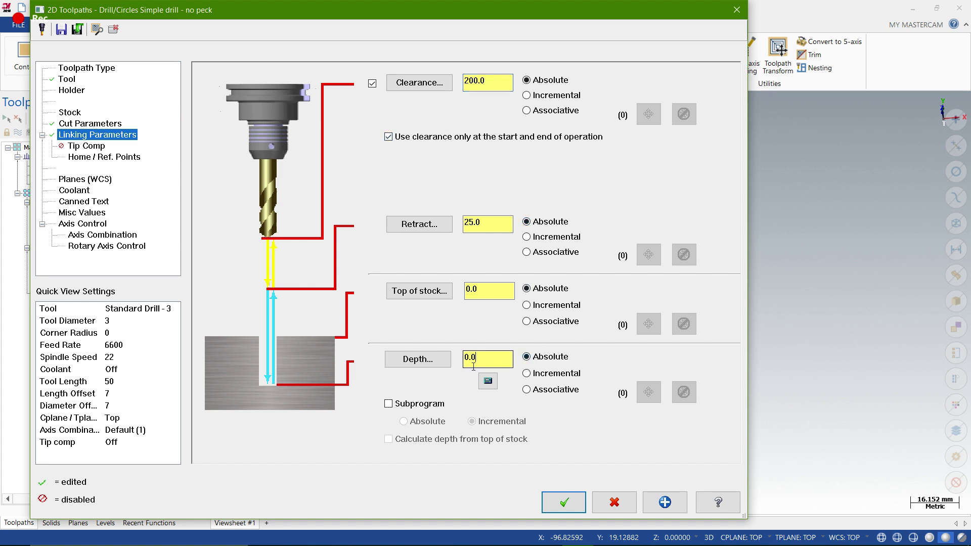
type("-")
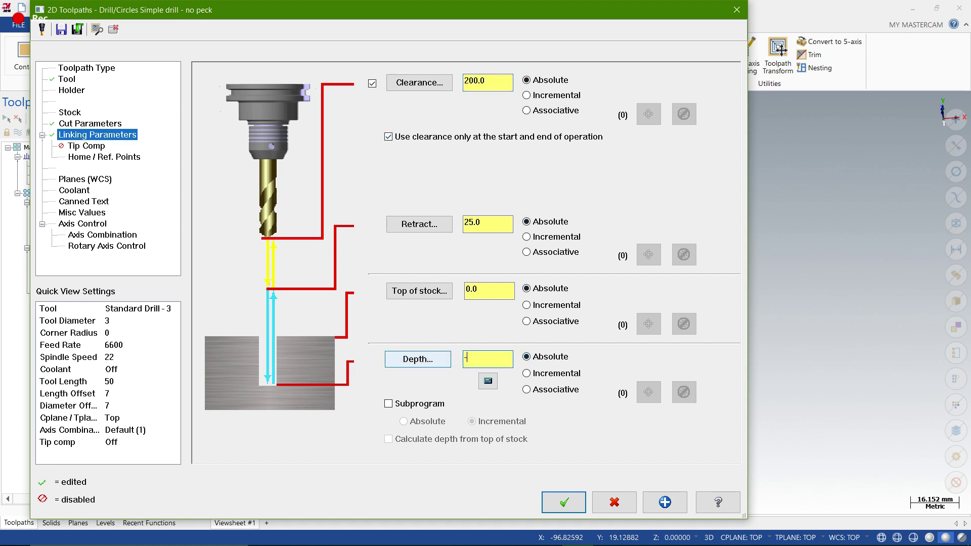
type("15")
key("Tab")
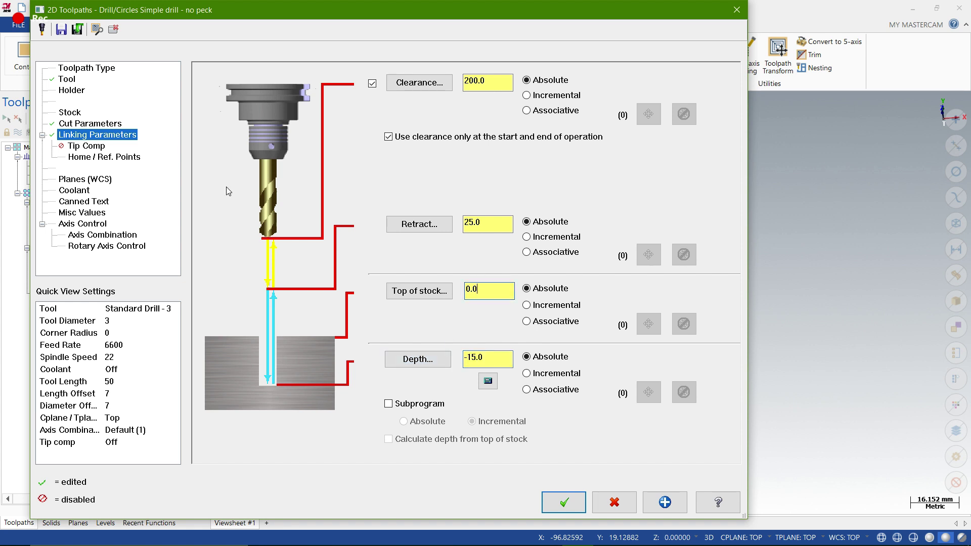
Set the 3 mm drill's spindle speed to 2500 in the tool settings.
left_click(66, 81)
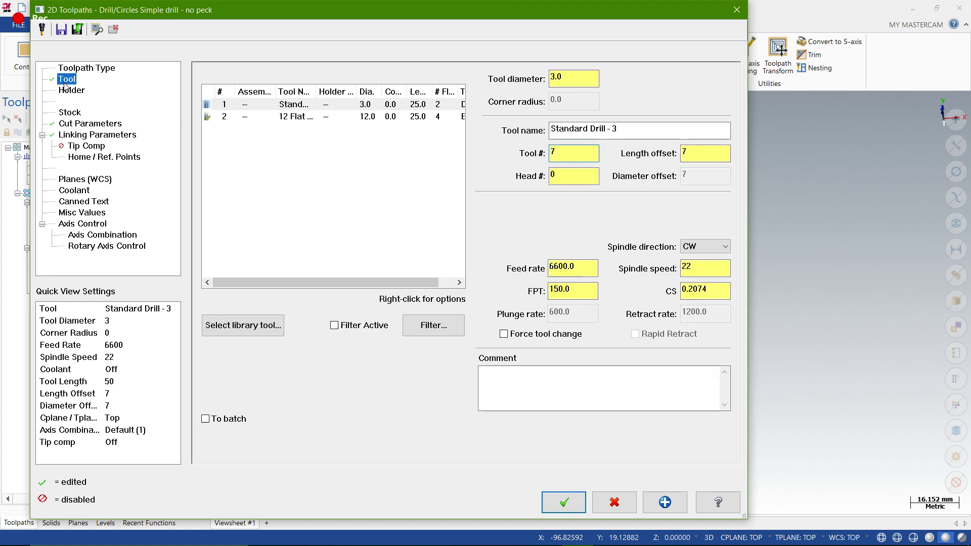
double_click(582, 272)
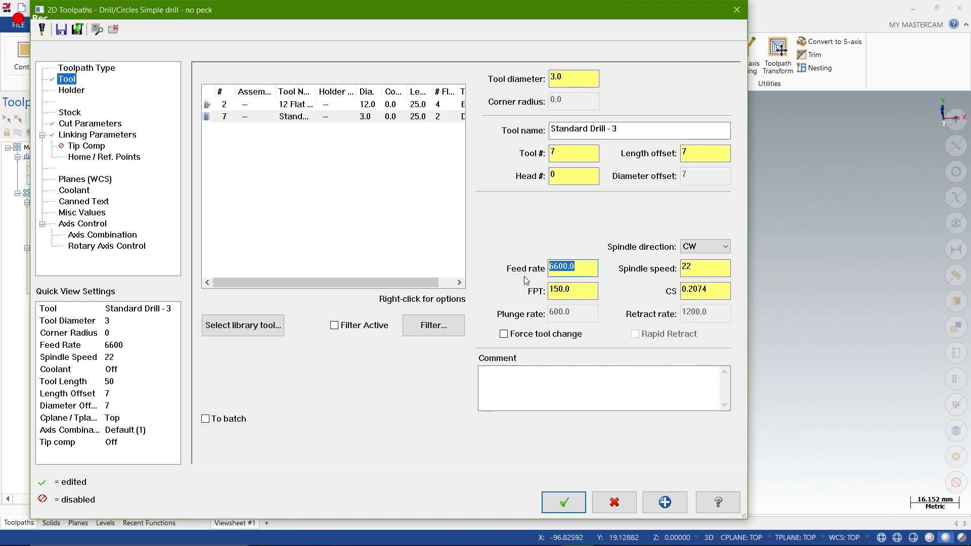
double_click(715, 266)
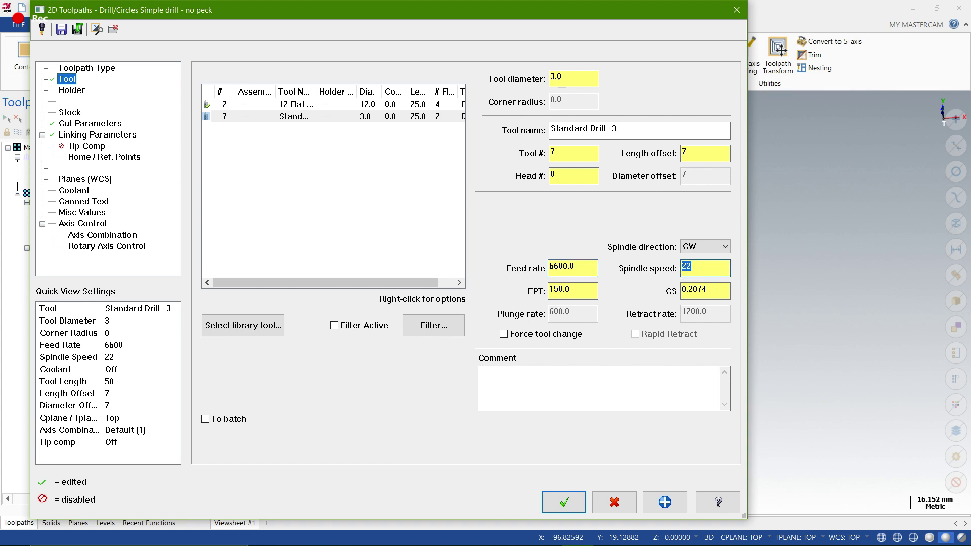
type("2500")
Try a feed rate of 80 and a feed per tooth of 1250 for the 3 mm drill.
double_click(578, 273)
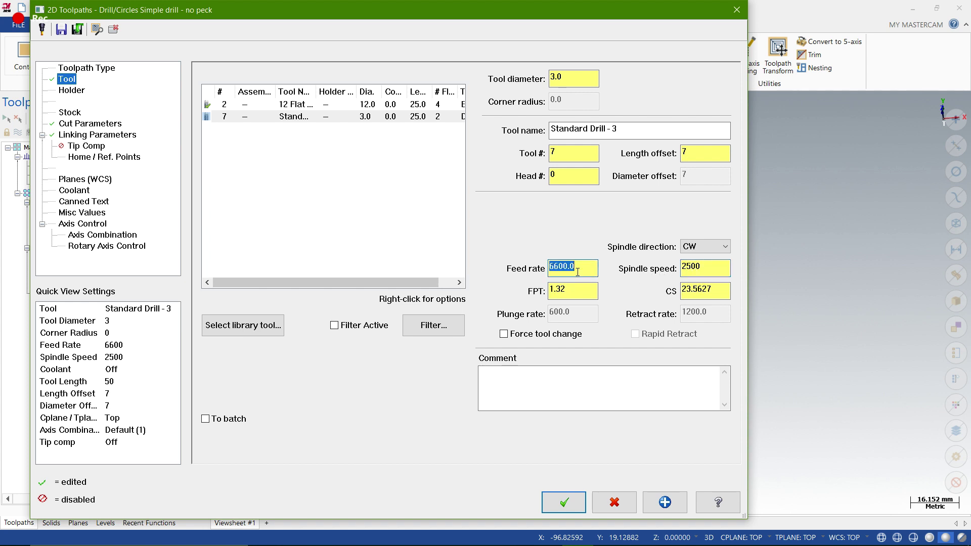
type("80")
double_click(578, 291)
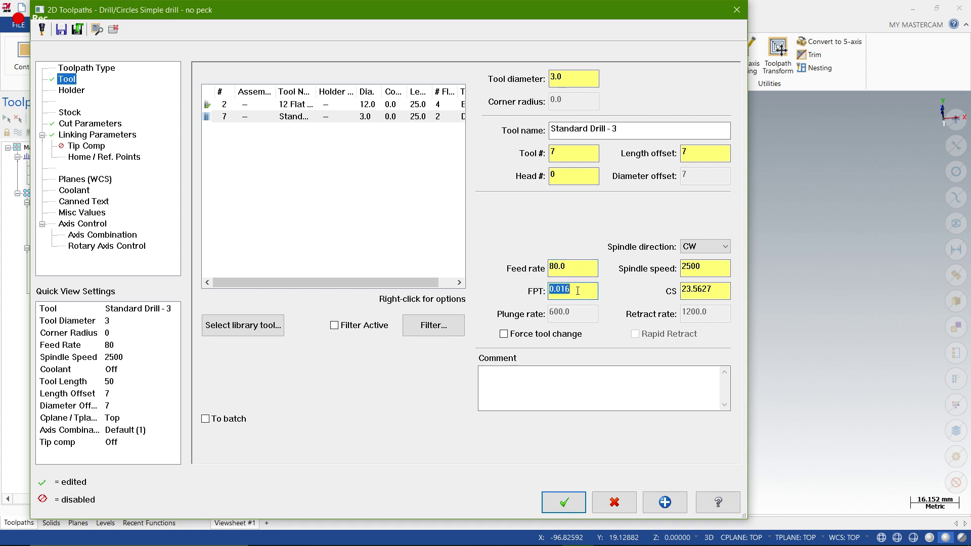
type("125")
type("0")
key("Tab")
left_click(305, 252)
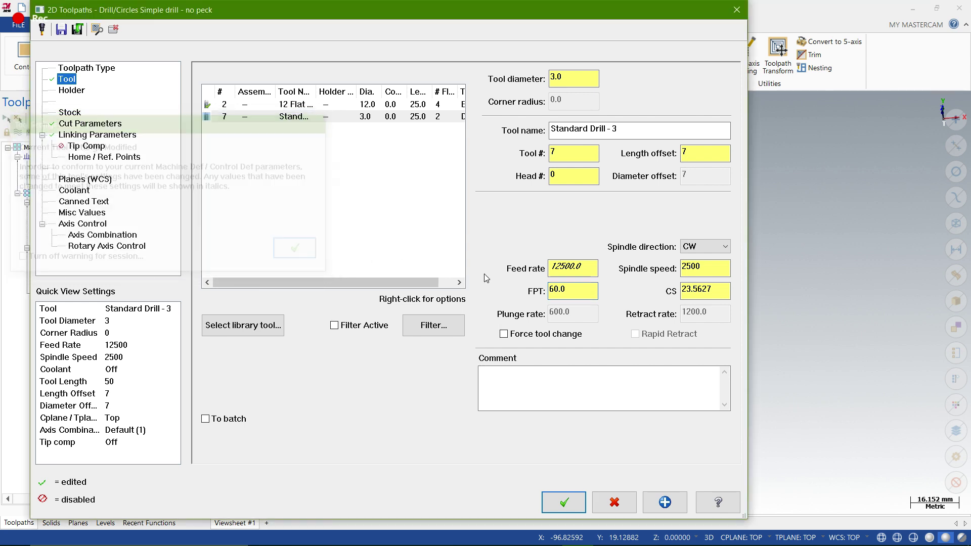
Set the 3 mm drill's feed rate to 50 and create the peck drilling operation.
left_click_drag(588, 268, 528, 274)
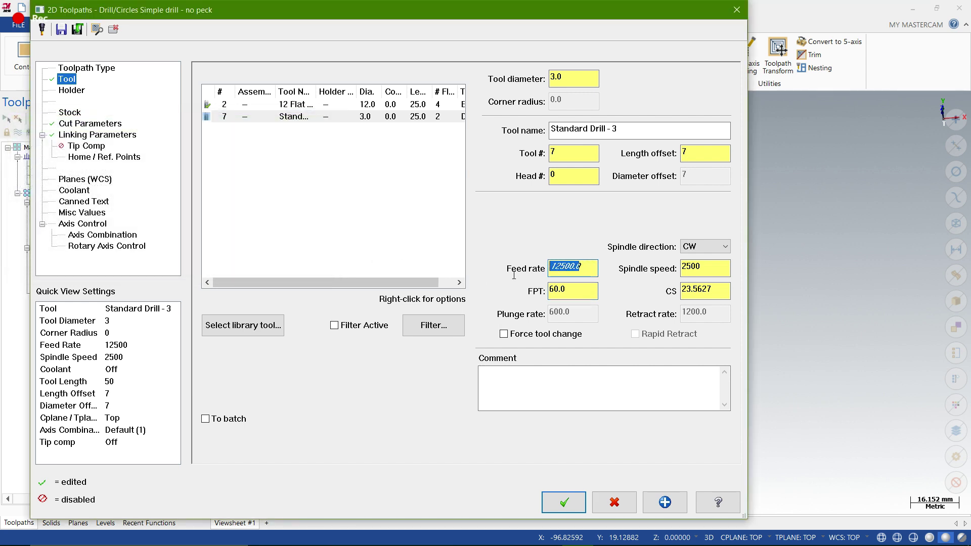
type("50")
key("Return")
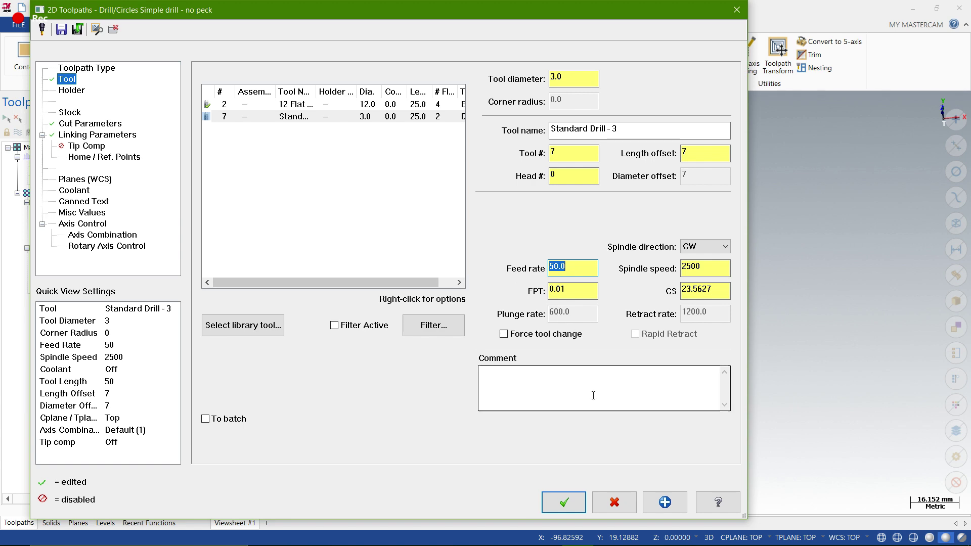
left_click(615, 501)
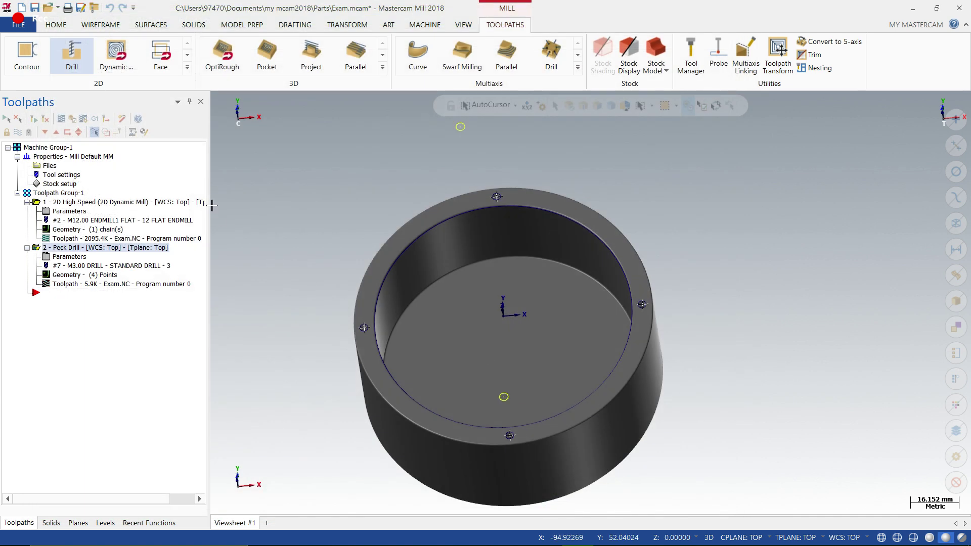
Backplot the peck drilling toolpath with the tool holder displayed, close the simulation and save the part file.
mouse_move(672, 321)
middle_mouse_down()
mouse_move(803, 294)
mouse_move(833, 310)
mouse_move(759, 274)
middle_mouse_up()
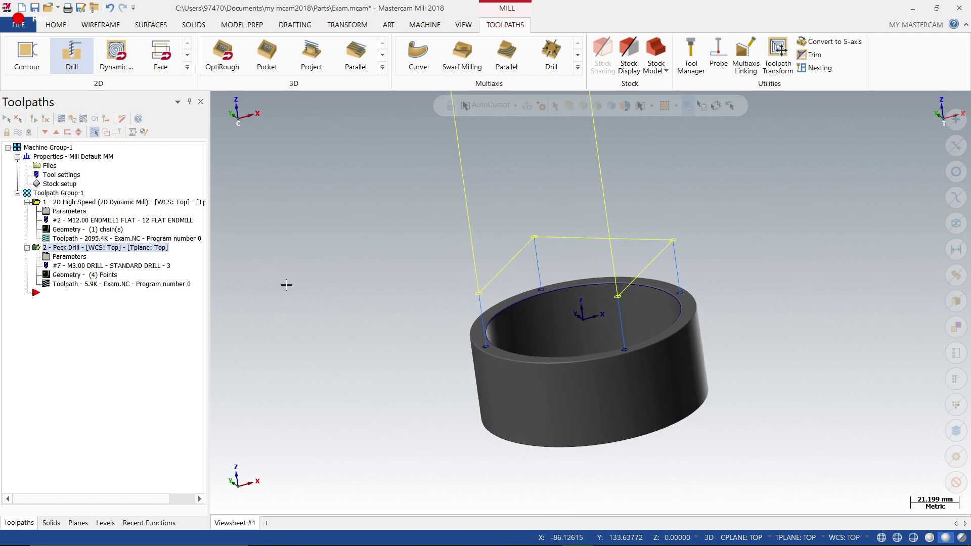
left_click(61, 120)
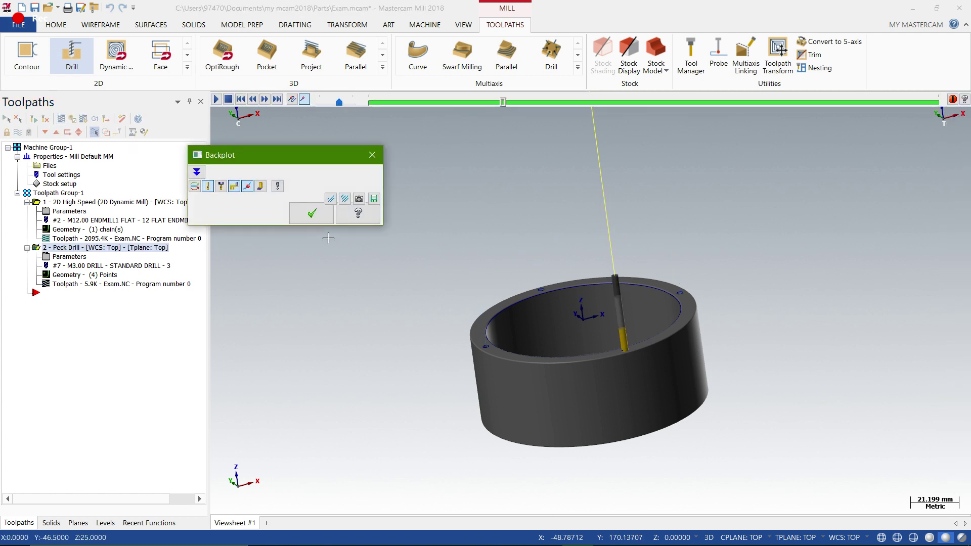
left_click(221, 185)
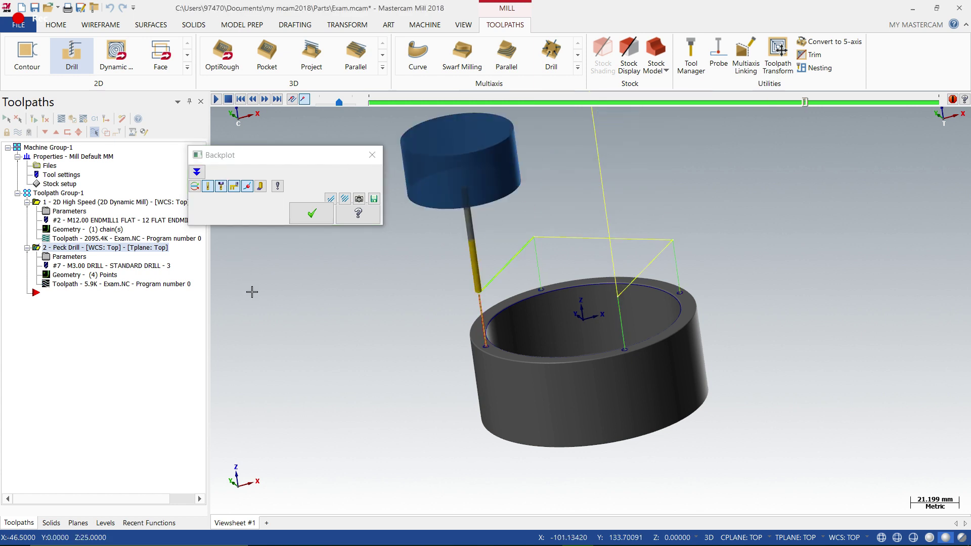
left_click(312, 213)
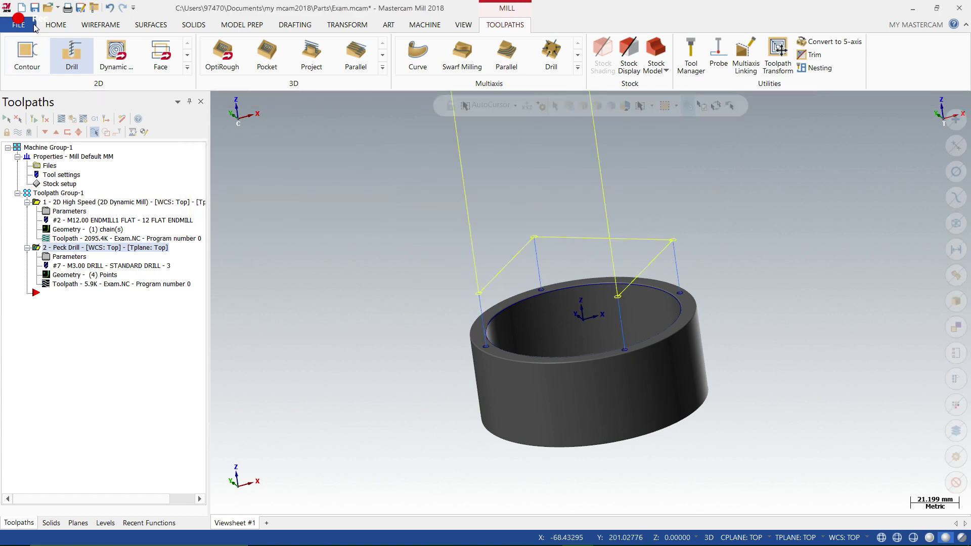
left_click(36, 8)
Set the peck drilling operation's retract height to 10 and regenerate its toolpath.
middle_click_drag(336, 249, 267, 241)
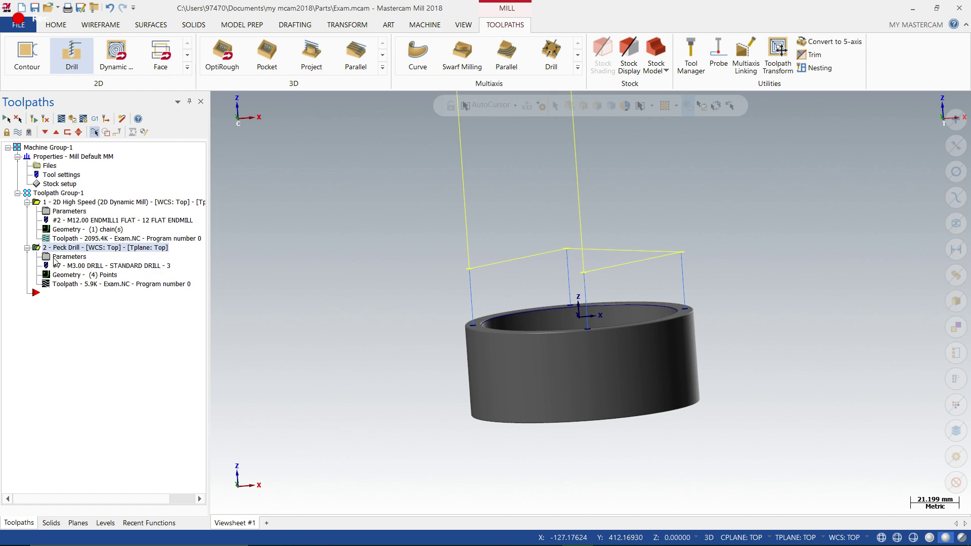
left_click(55, 261)
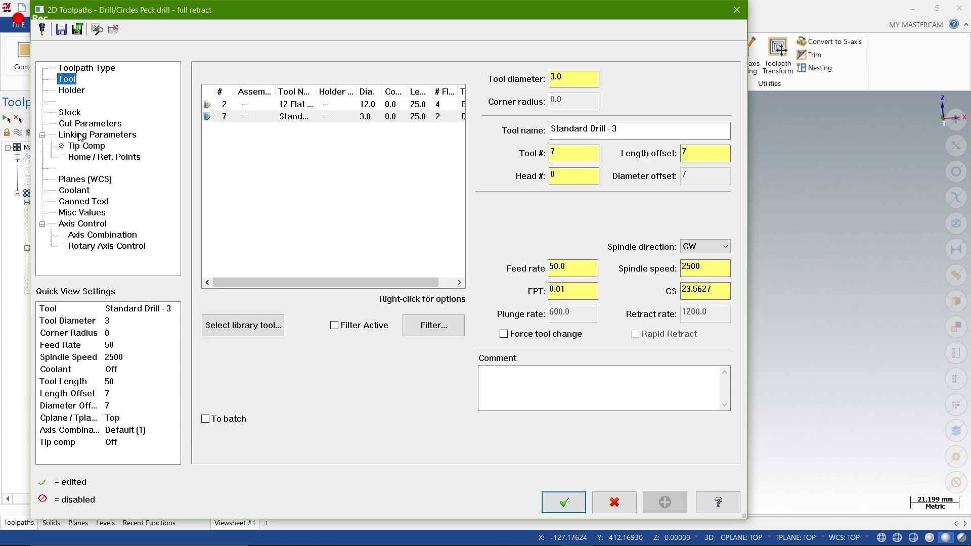
left_click(80, 135)
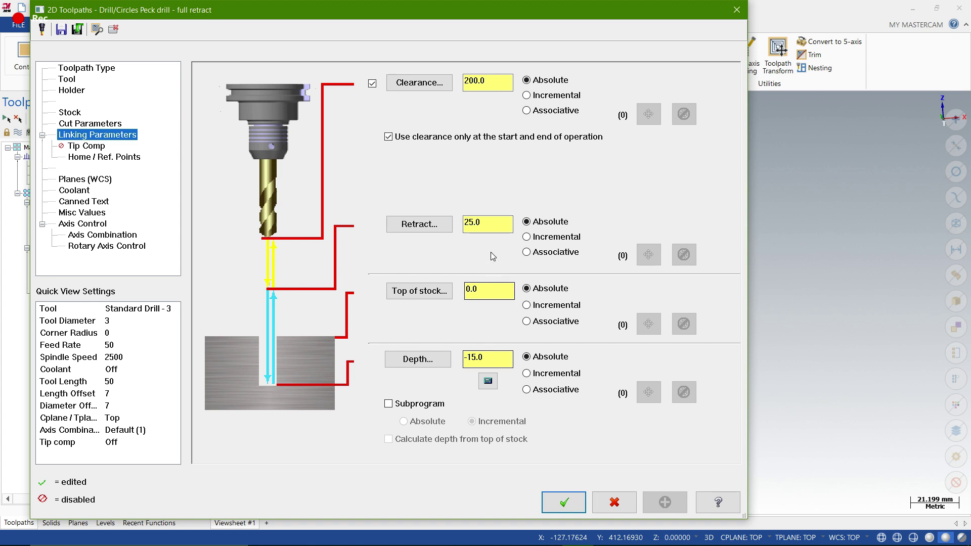
left_click_drag(494, 225, 442, 234)
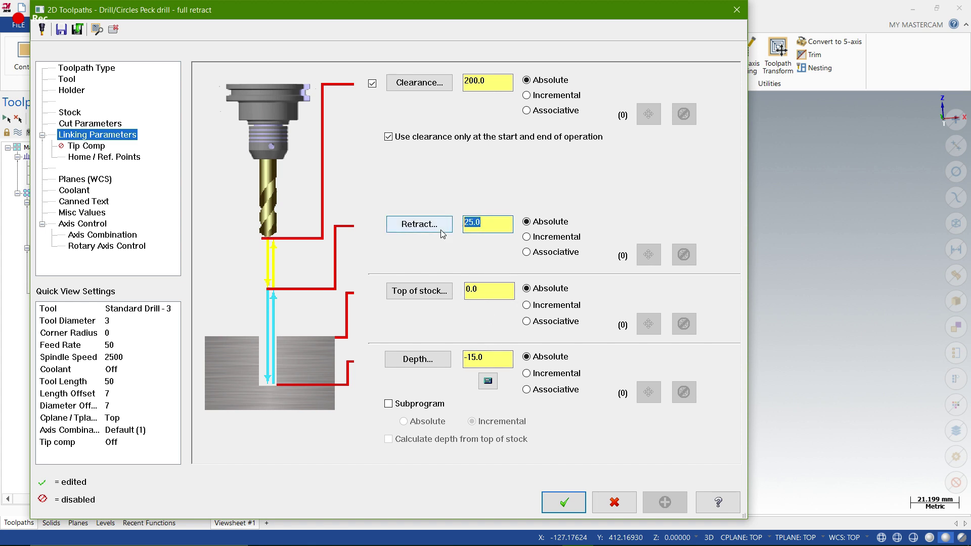
type("10")
left_click_drag(511, 15, 526, 38)
left_click(580, 526)
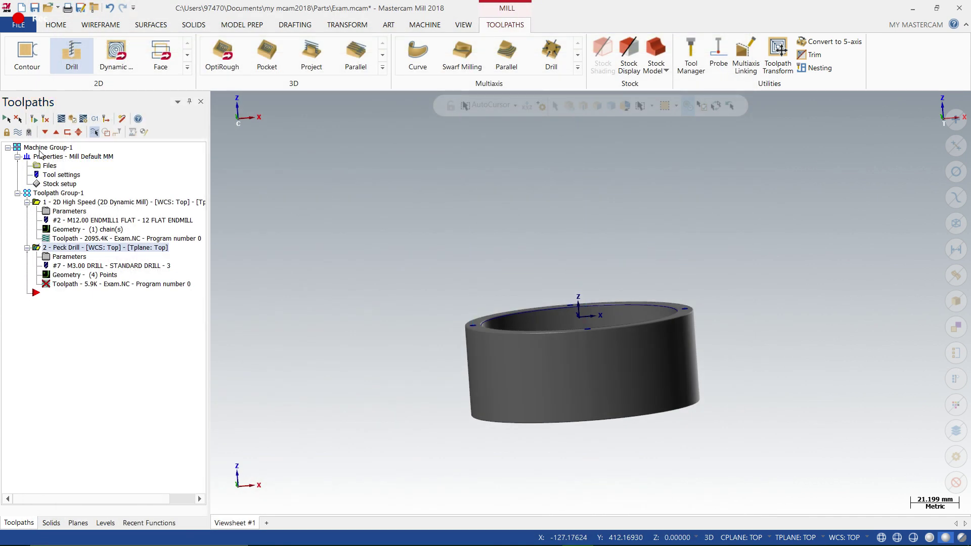
left_click(32, 119)
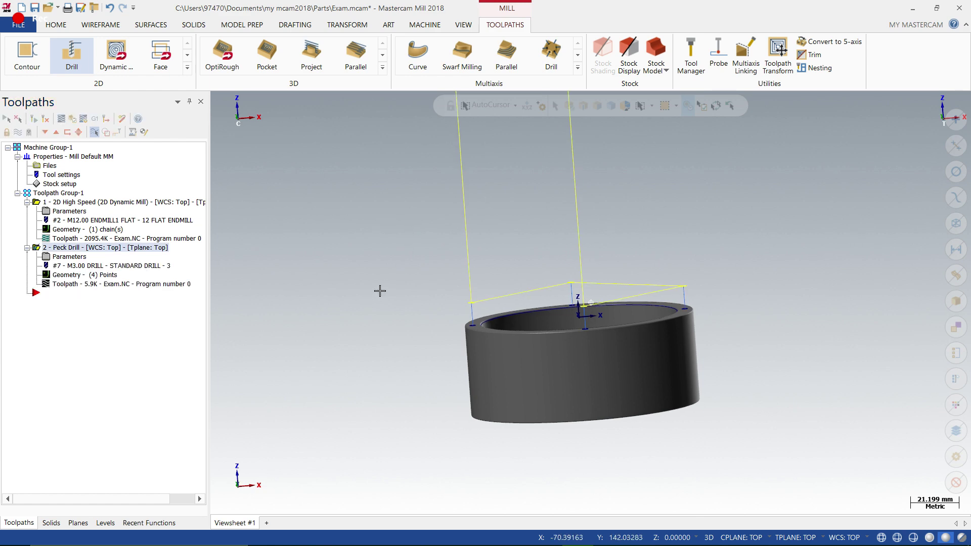
Lower the peck drilling operation's retract height to 5, regenerate the toolpath and save the file.
scroll(477, 309, "up", 2)
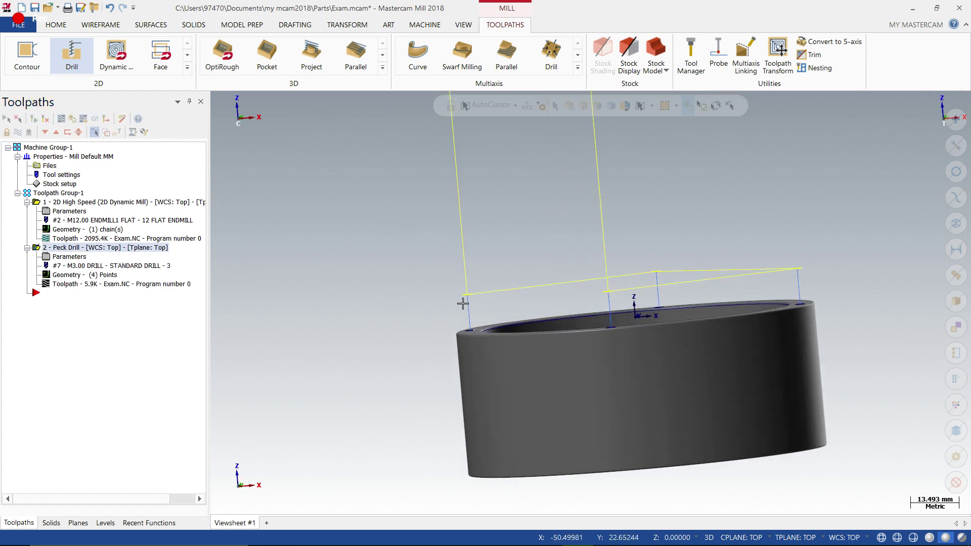
left_click(60, 257)
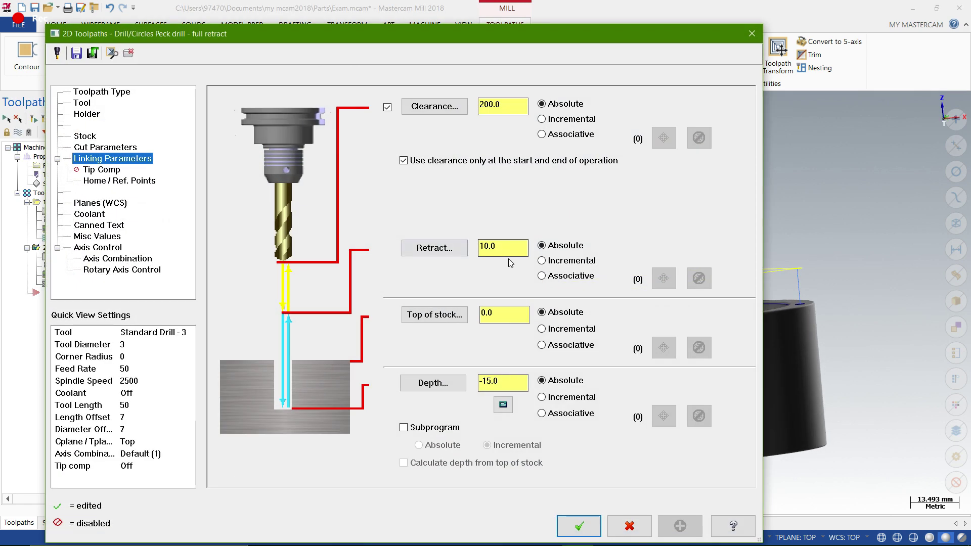
double_click(506, 246)
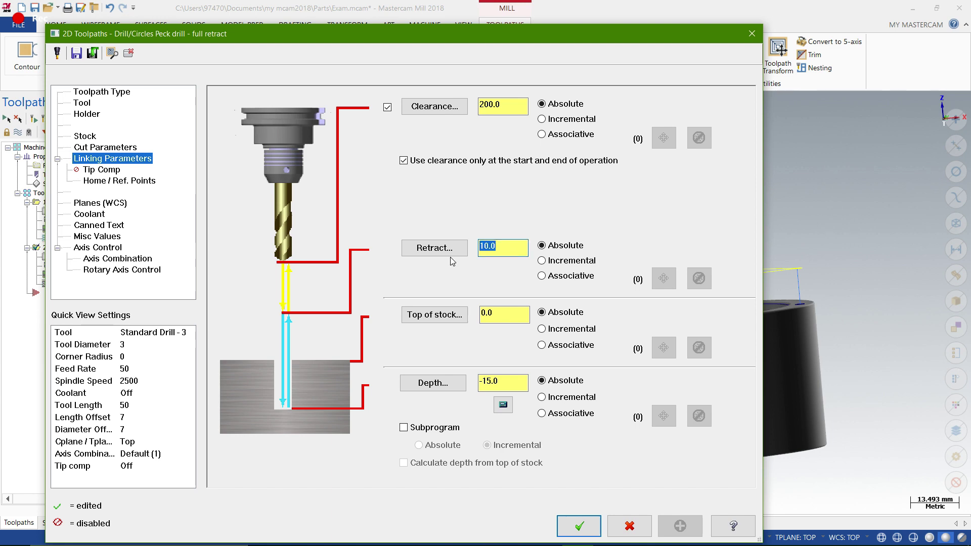
type("5")
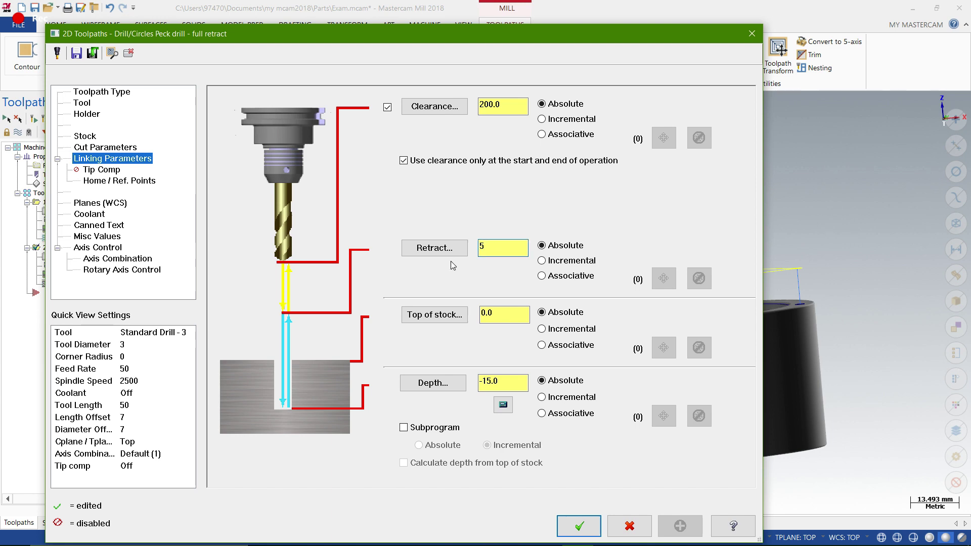
left_click(572, 531)
left_click(35, 121)
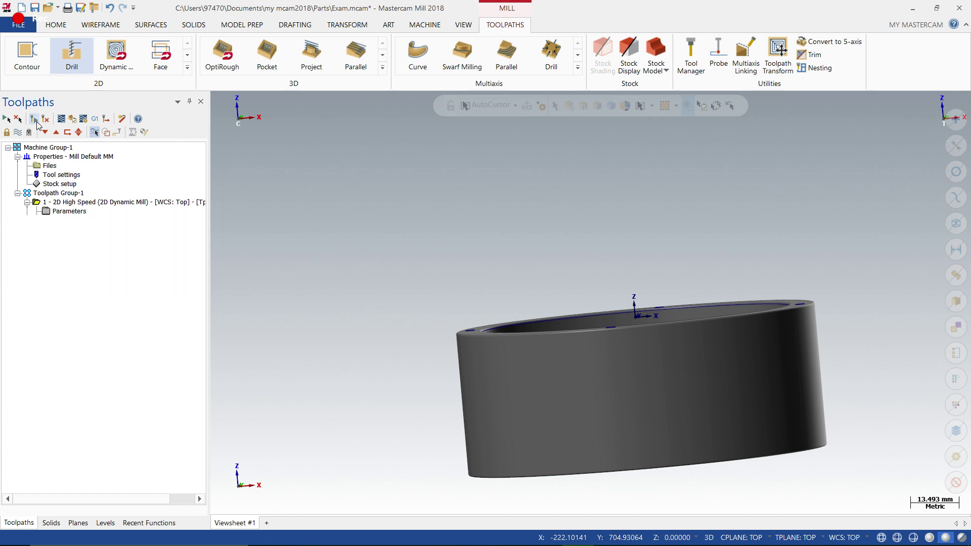
middle_click_drag(411, 329, 440, 345)
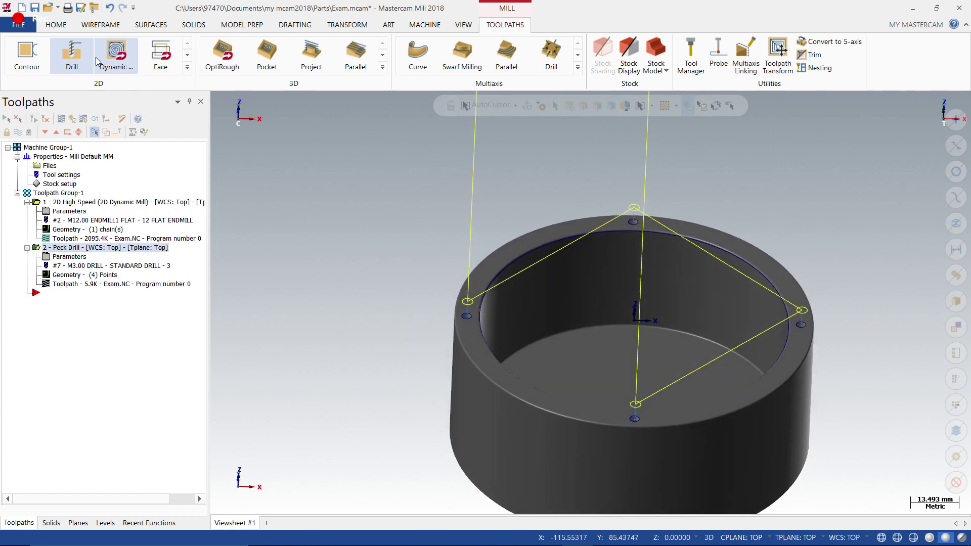
left_click(34, 7)
Set the peck drilling operation's retract height to 25 and accept the parameters.
scroll(386, 233, "down", 1)
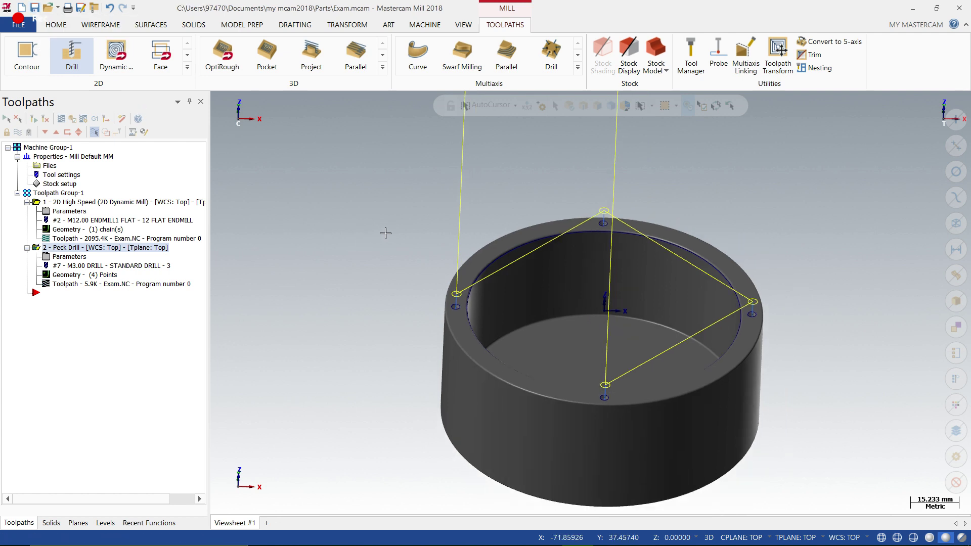
scroll(385, 233, "down", 1)
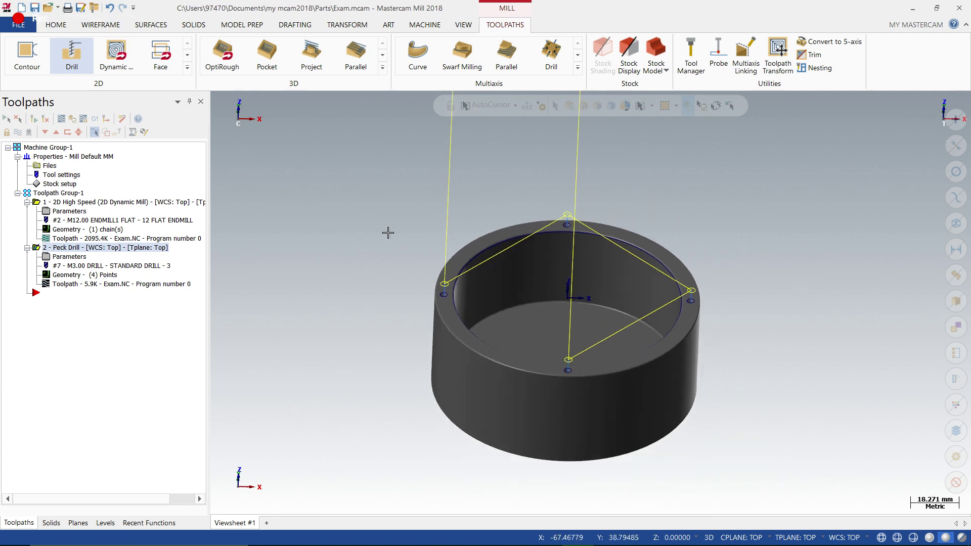
middle_click_drag(388, 233, 435, 234)
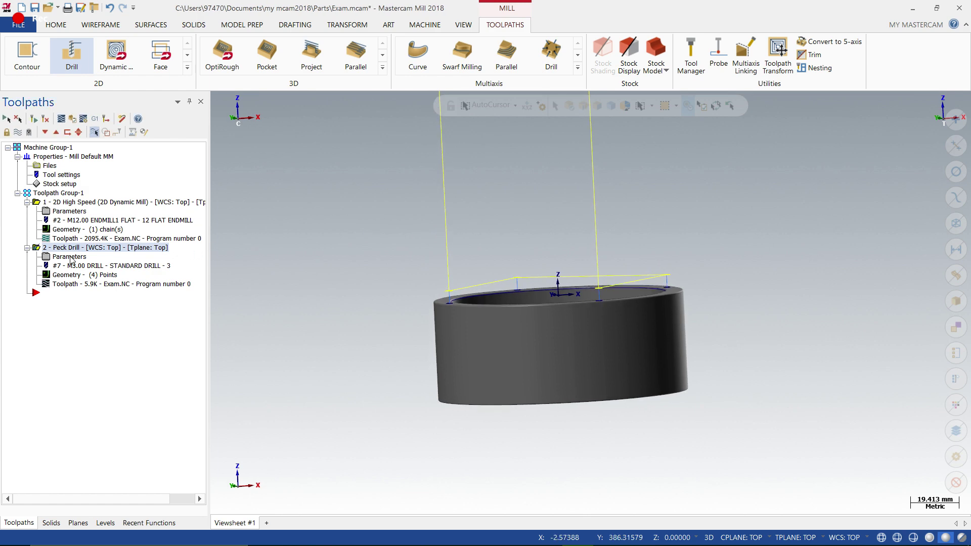
left_click(71, 258)
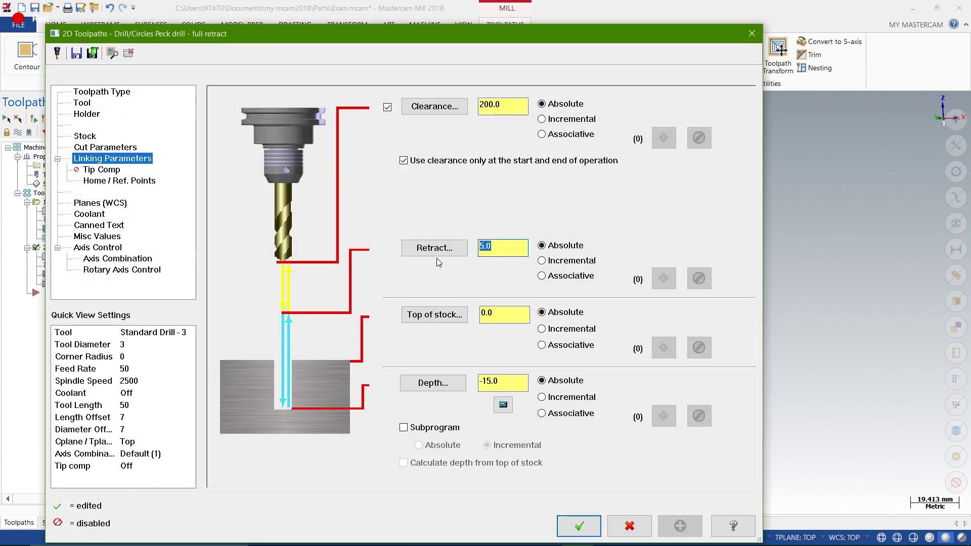
type("25")
left_click(578, 526)
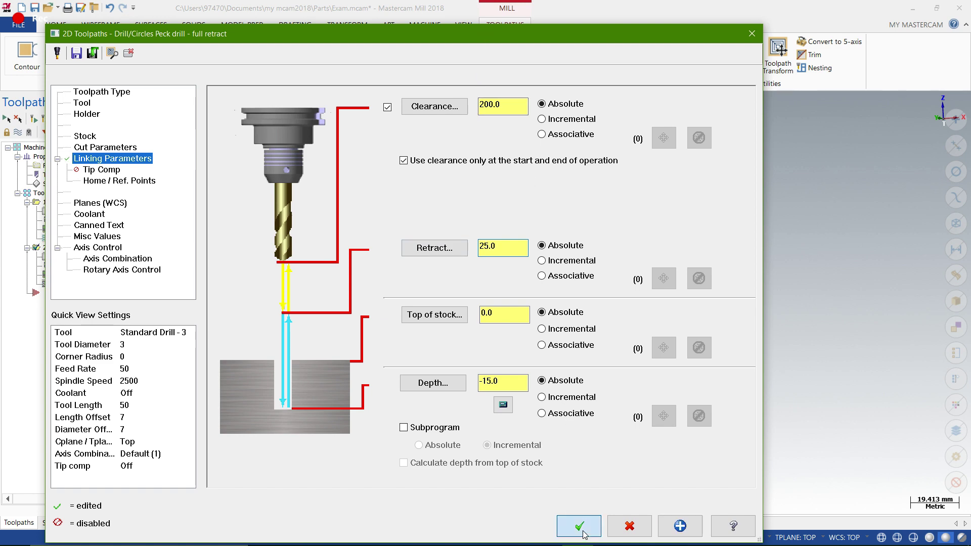
Regenerate the peck drilling toolpath with the 25 mm retract height and view it from the side.
left_click(18, 118)
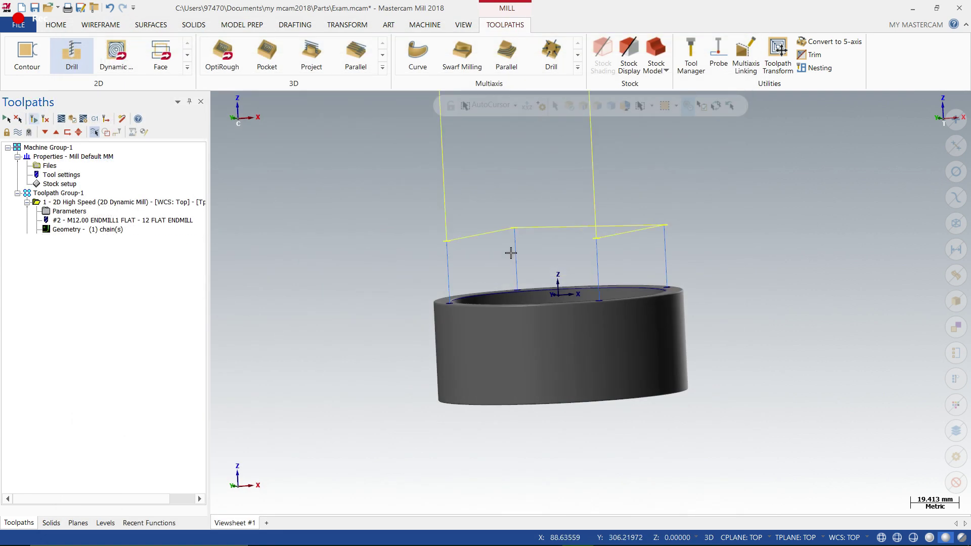
mouse_move(873, 411)
middle_mouse_down()
mouse_move(658, 339)
mouse_move(447, 253)
middle_mouse_up()
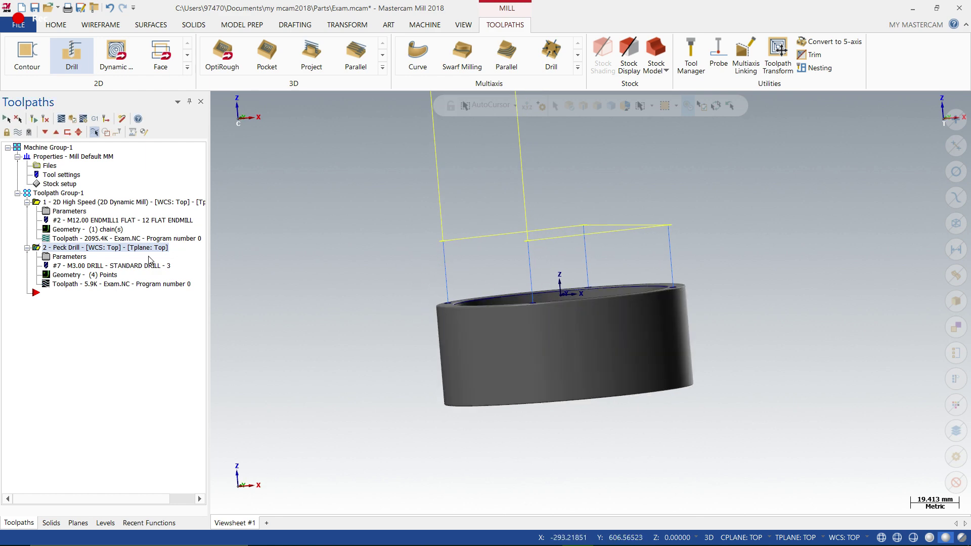
Set the peck drilling operation's retract height to 5, regenerate its toolpath and save the file.
left_click(62, 258)
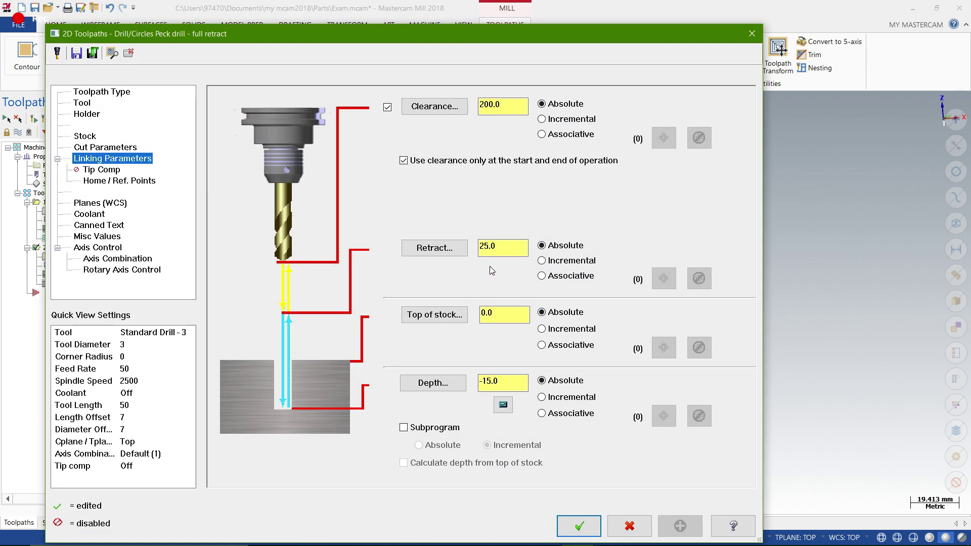
double_click(488, 248)
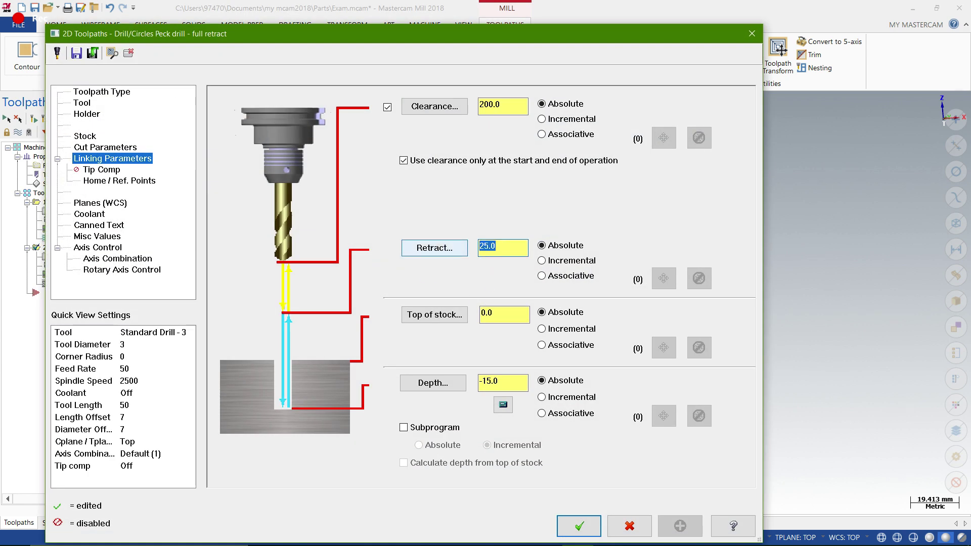
type("5")
left_click(562, 524)
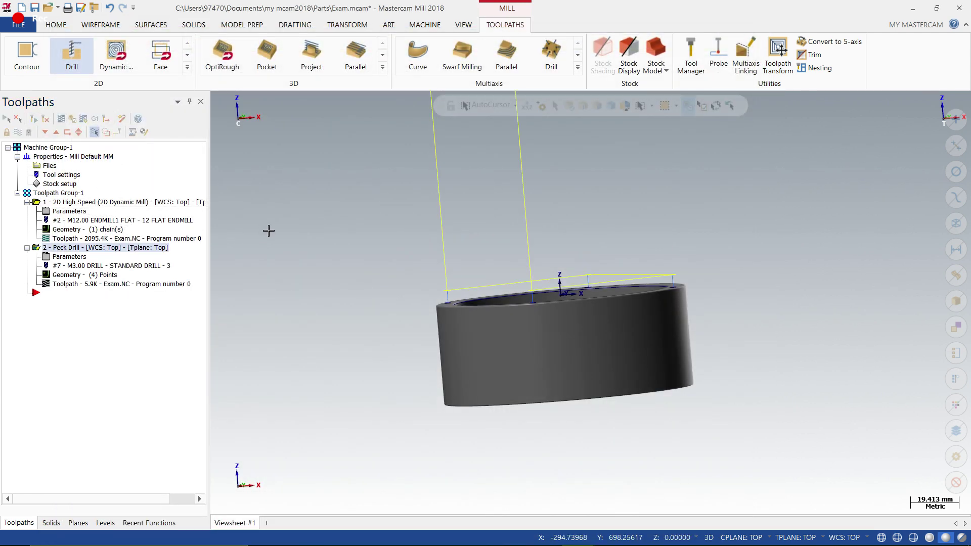
middle_click_drag(269, 229, 381, 266)
key("ctrl+s")
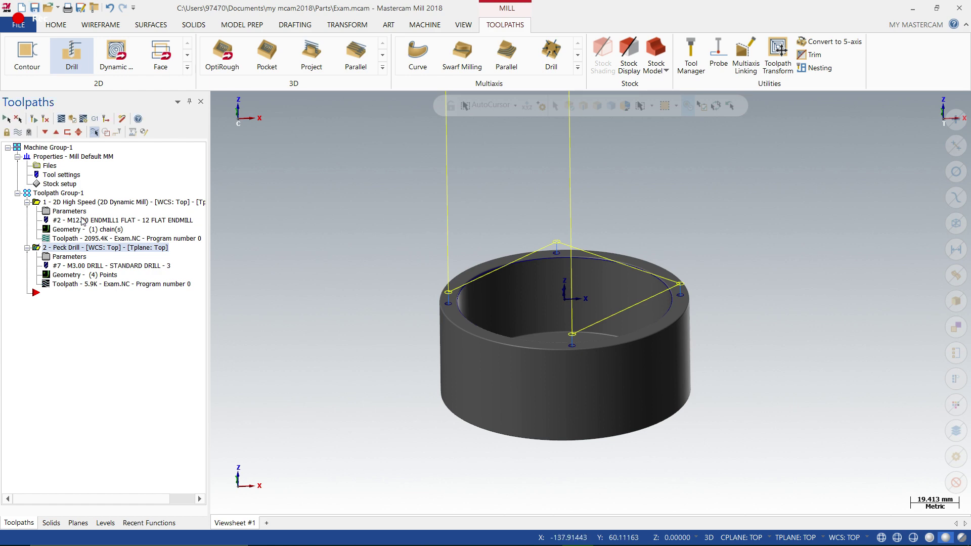
Assign tool number 8 to the dynamic milling operation's 12 mm flat endmill, regenerate its toolpath and save the file.
left_click(63, 210)
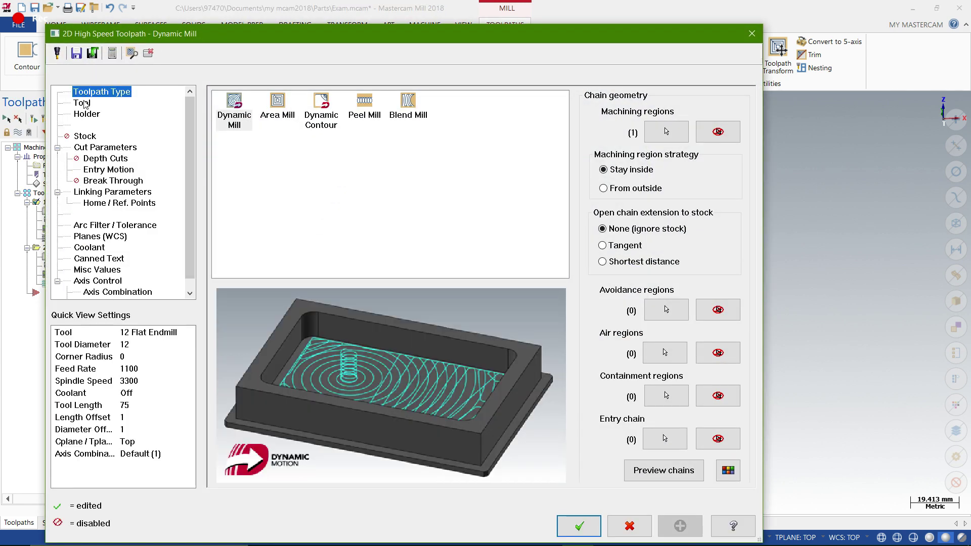
left_click(83, 103)
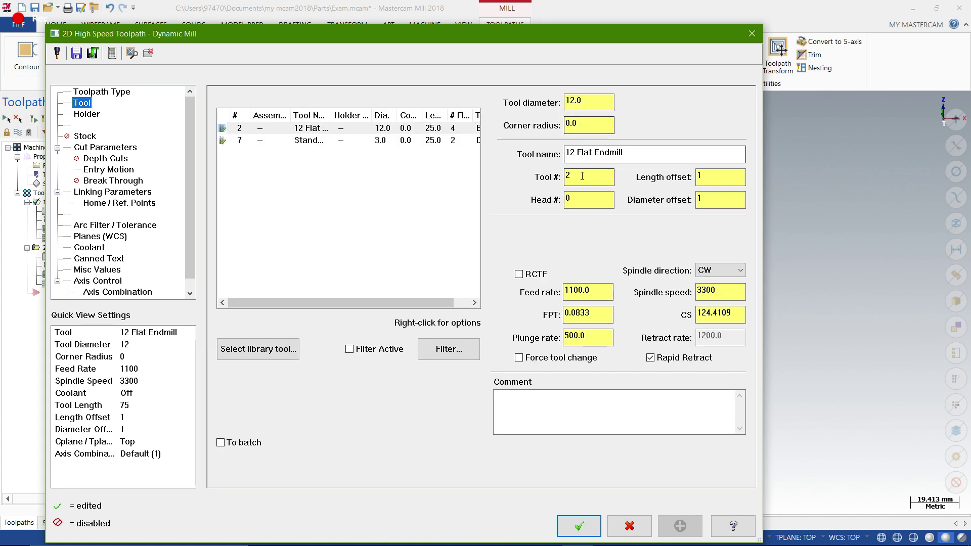
double_click(565, 181)
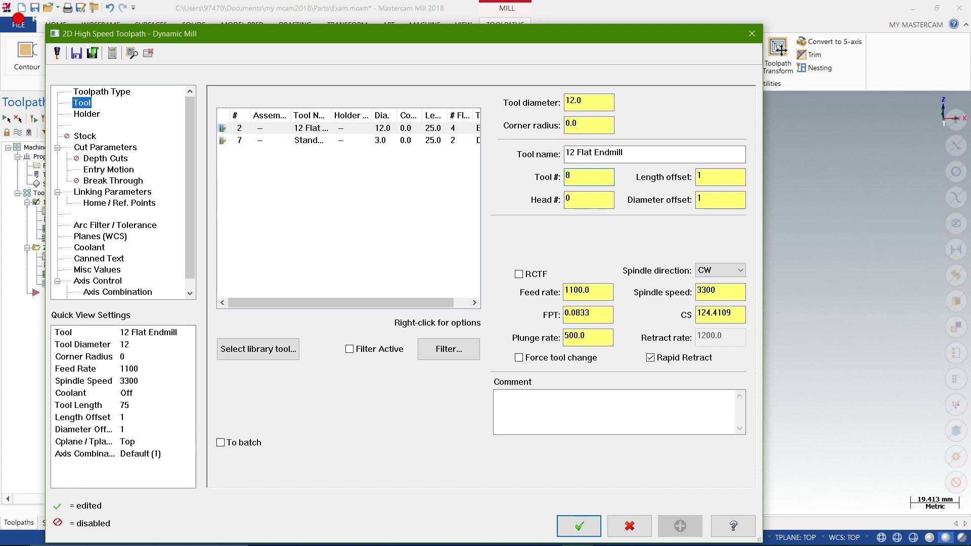
double_click(578, 175)
key("Tab")
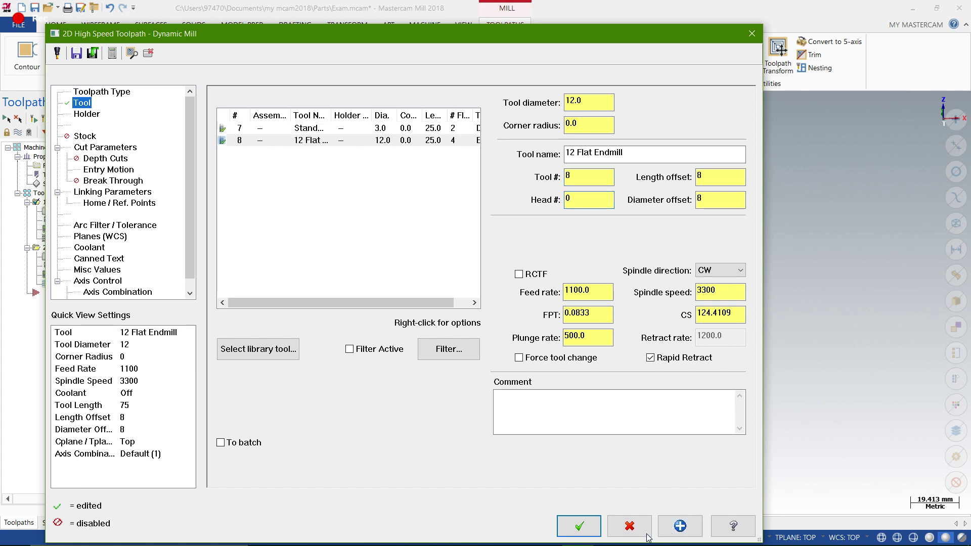
left_click(592, 536)
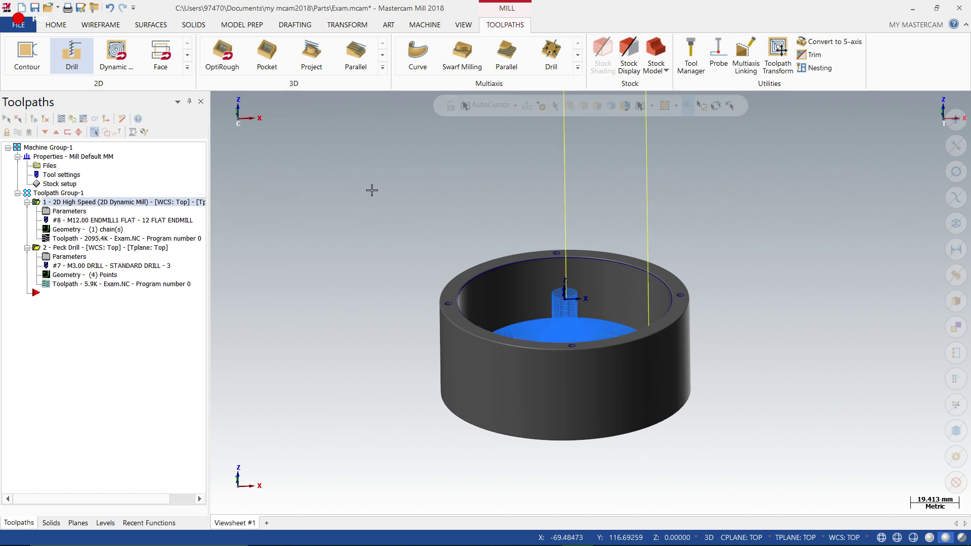
key("alt+1")
middle_click_drag(378, 258, 403, 160)
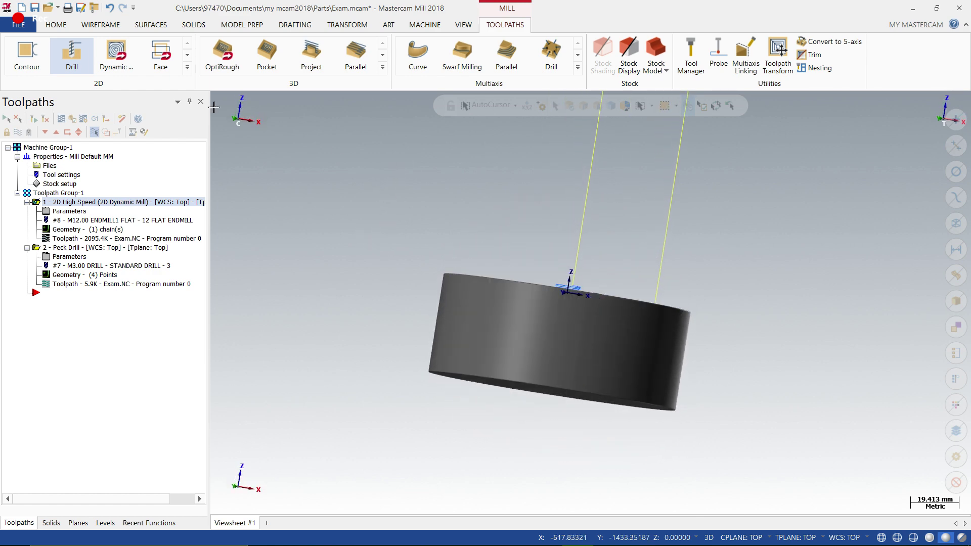
left_click(35, 10)
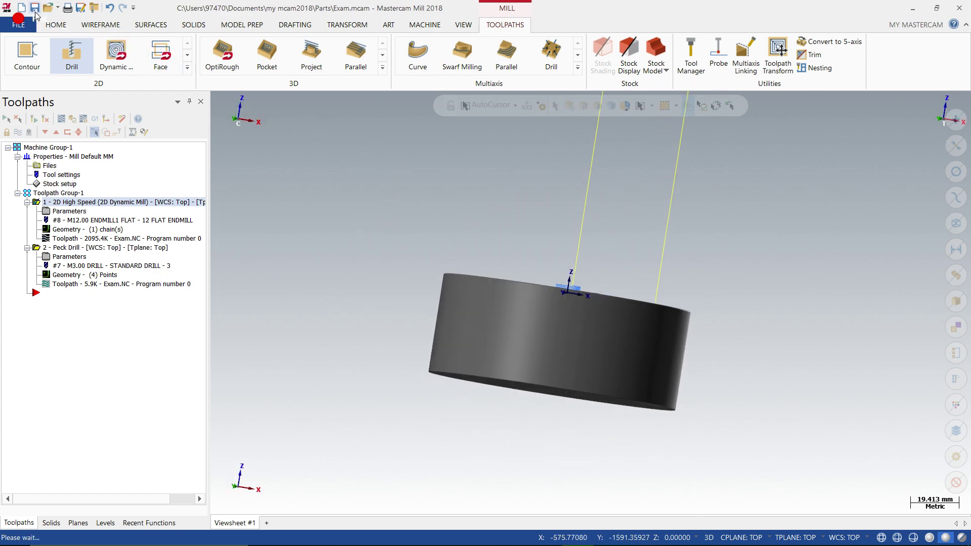
Review the peck drilling operation's toolpath and its toolpath parameters without changing them.
left_click(50, 248)
middle_click_drag(302, 255, 333, 296)
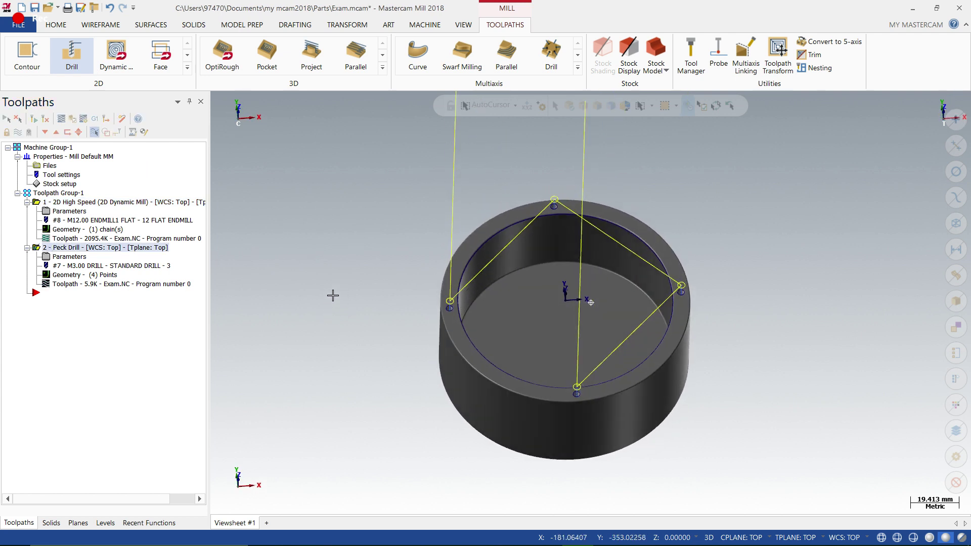
left_click(69, 257)
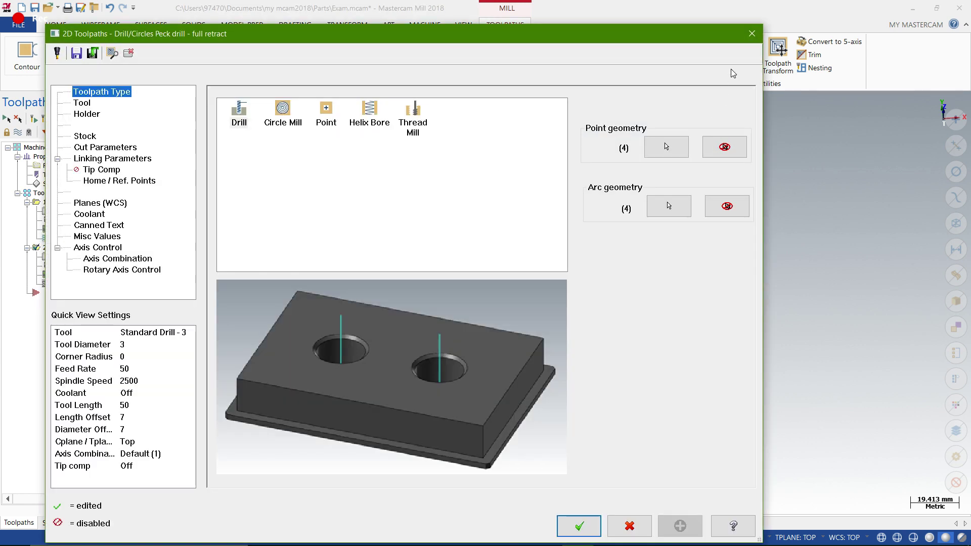
left_click(753, 31)
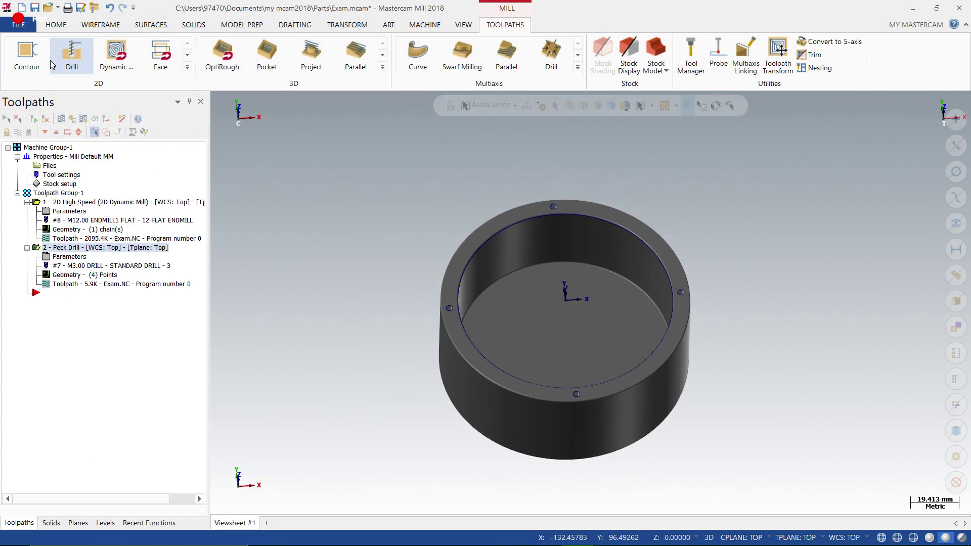
Save the part file, start a new empty file and minimize Mastercam to show the desktop.
left_click(35, 7)
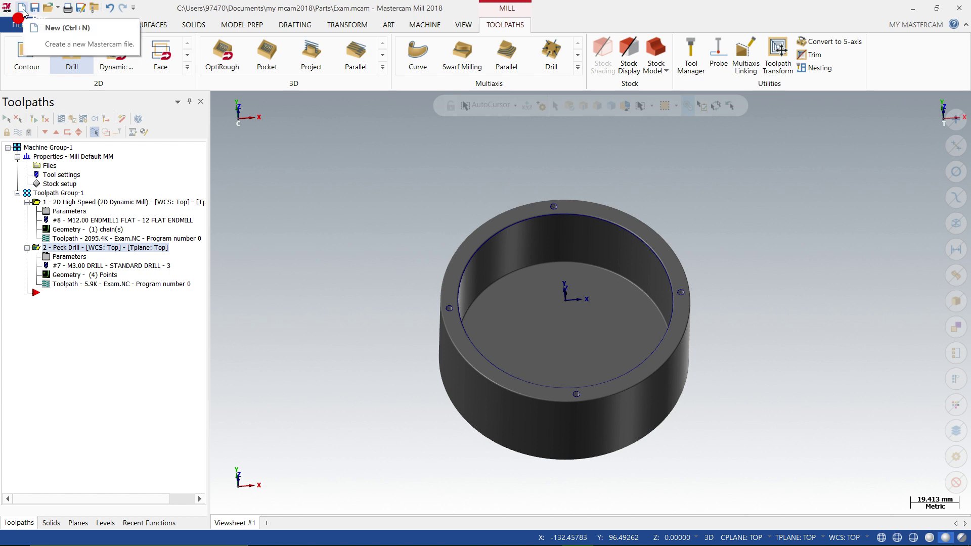
left_click(22, 8)
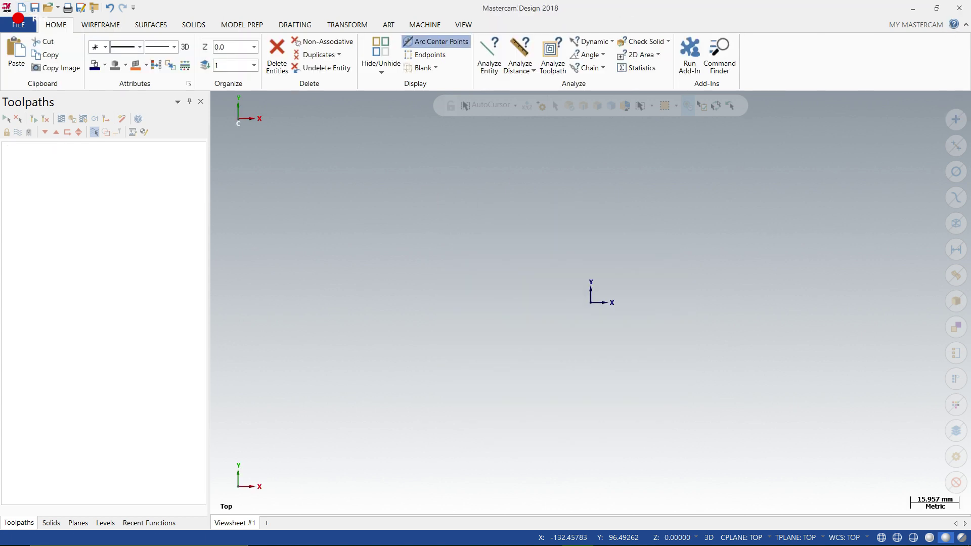
left_click(913, 9)
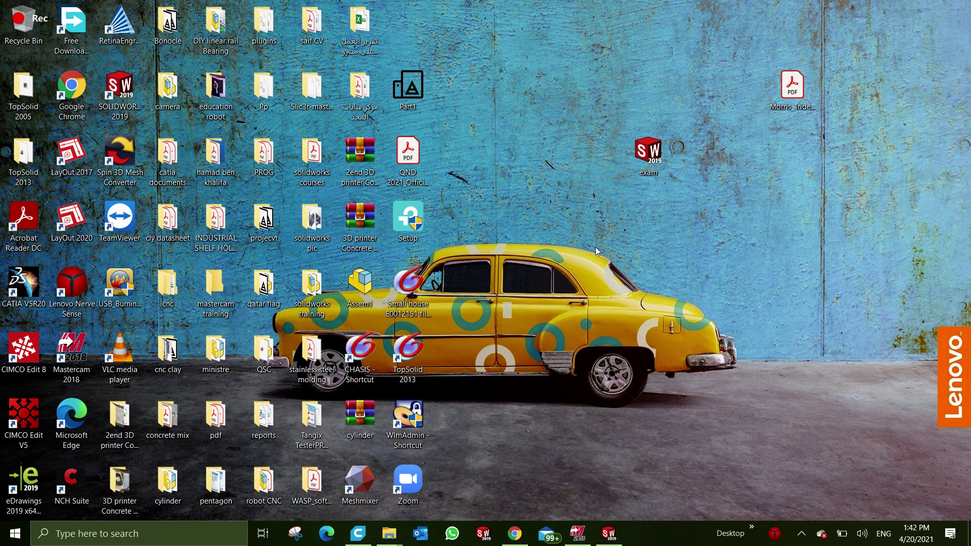